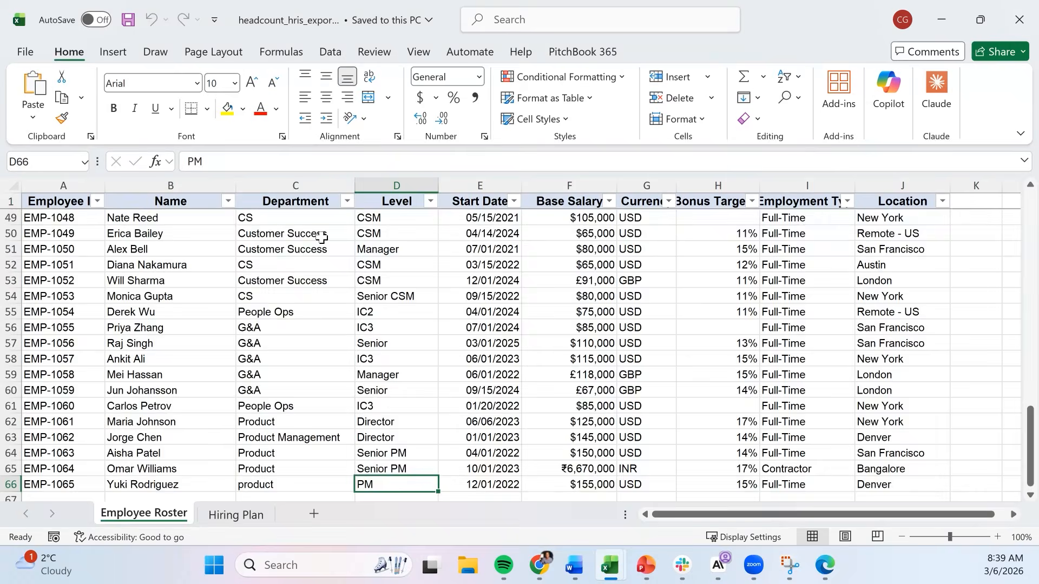
- Review the Level column of the employee roster from the last record back up to the first rows
key(Up)
key(Up)
key(Up)
key(Up)
key(Up)
key(Up)
key(Up)
key(Up)
key(Up)
key(Up)
key(Up)
key(Up)
key(Up)
key(Up)
key(Up)
key(Up)
key(Up)
key(Up)
key(Up)
key(Up)
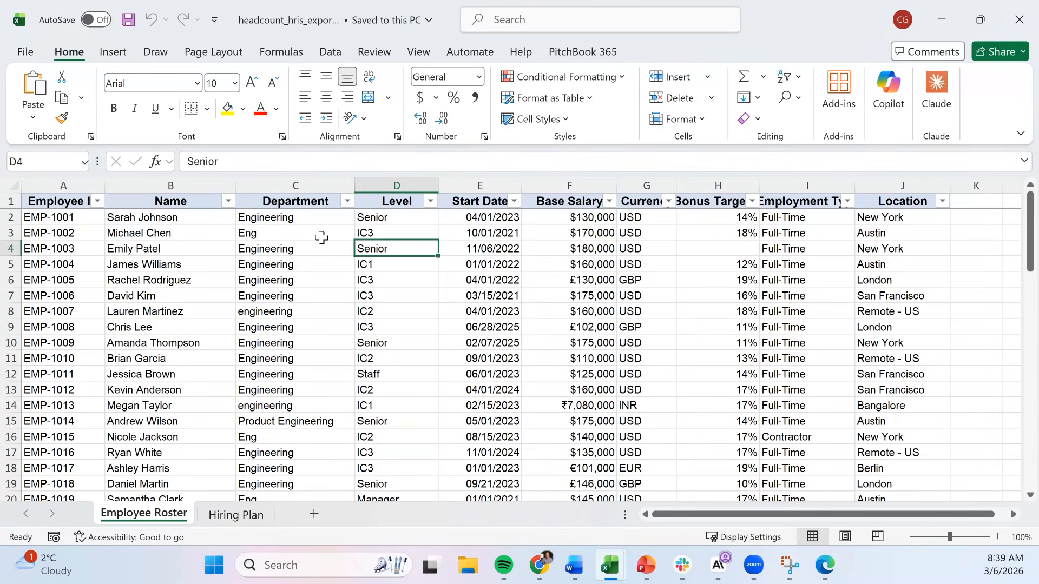
- Examine the Start Date and Base Salary columns of the employee roster
key(Right)
key(Right)
key(Up)
key(Up)
key(Up)
key(Left)
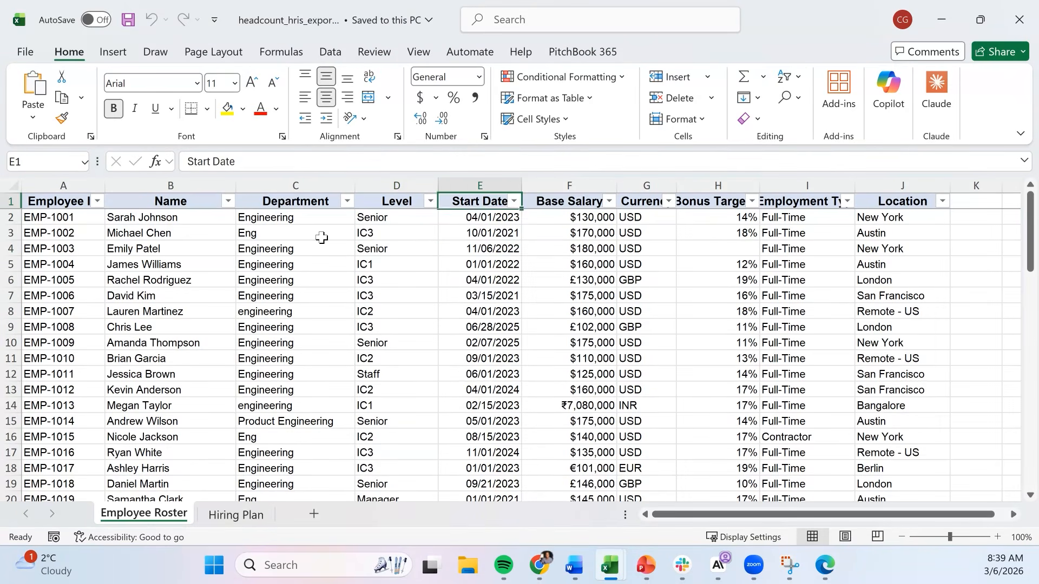
key(Right)
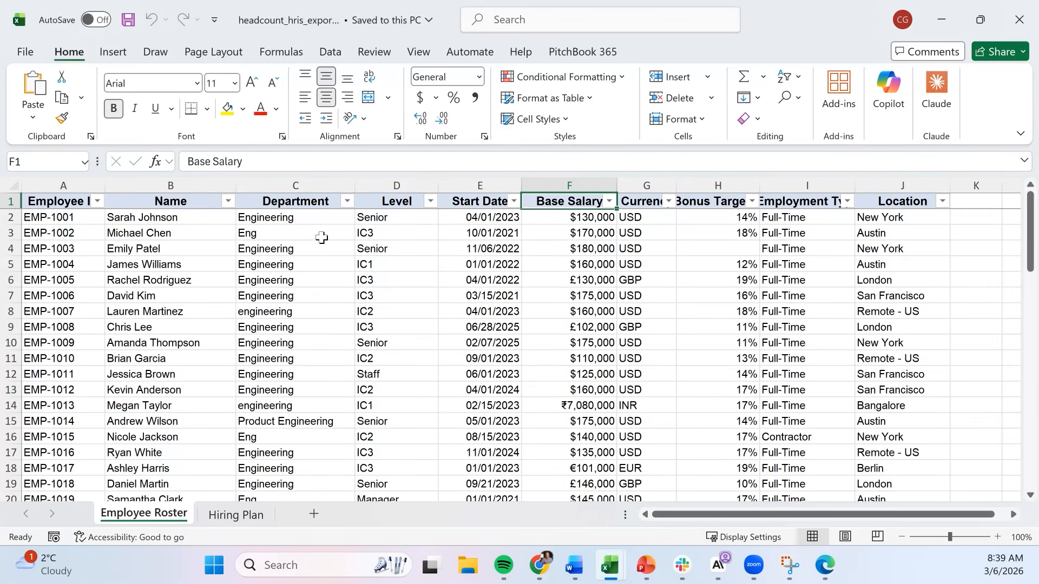
key(Down)
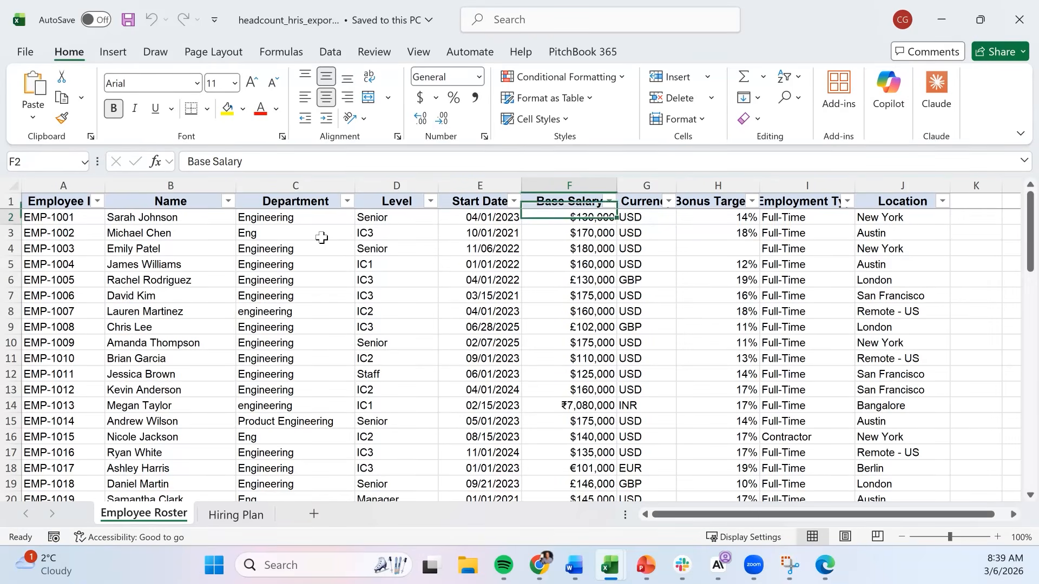
- Look through the Location entries for the first employees in the roster
key(Right)
key(Right)
key(Right)
key(Right)
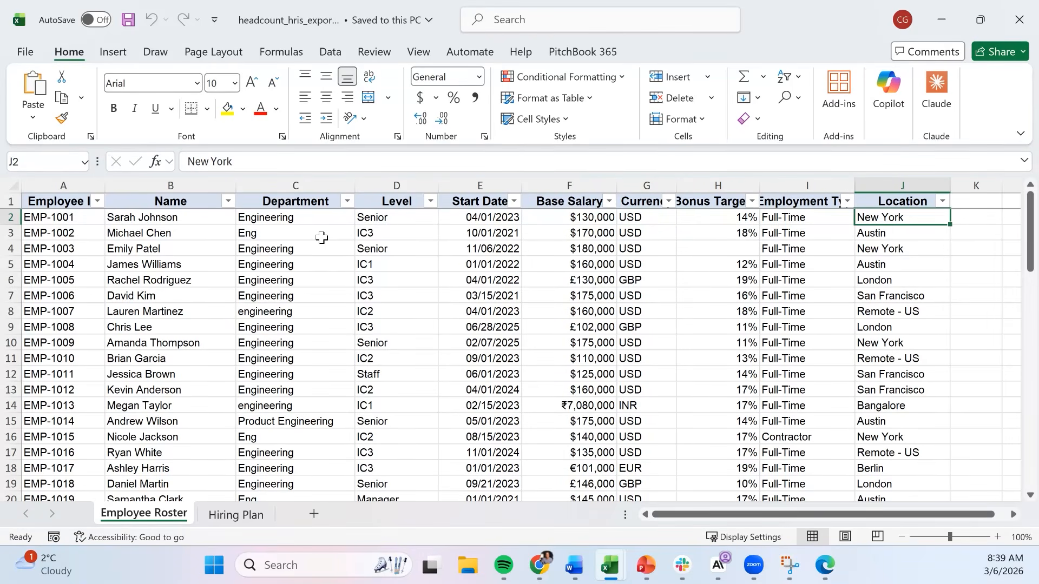
key(Down)
key(Down)
key(Down)
key(Down)
key(Up)
key(Up)
key(Up)
key(Up)
key(Down)
key(Down)
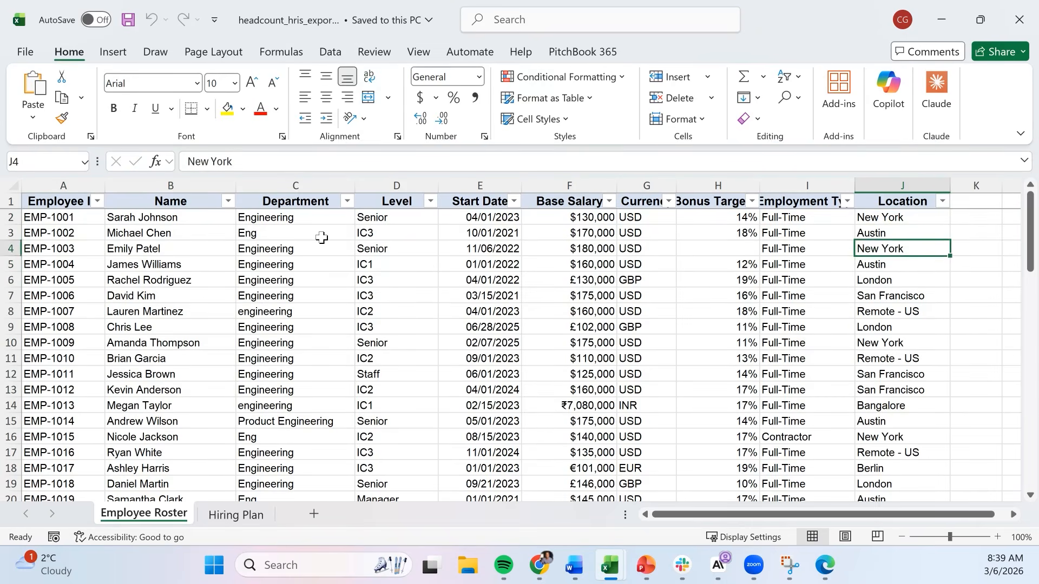
key(Down)
key(Up)
key(Up)
key(Down)
key(Down)
key(Down)
key(Down)
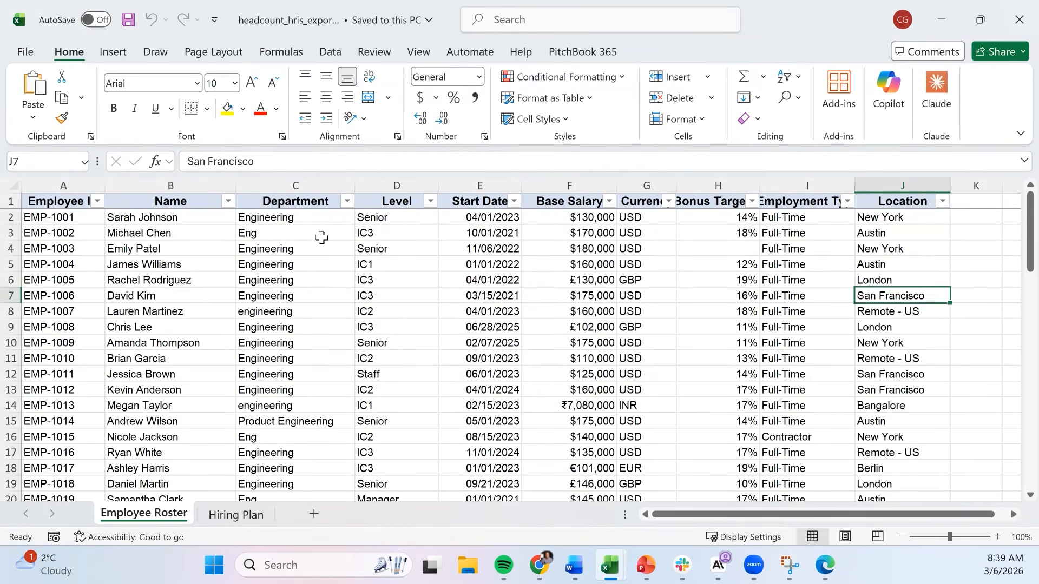
key(Down)
key(Down)
- Compare the Currency codes with the Base Salary formatting for the London employees
key(Left)
key(Left)
key(Left)
key(Left)
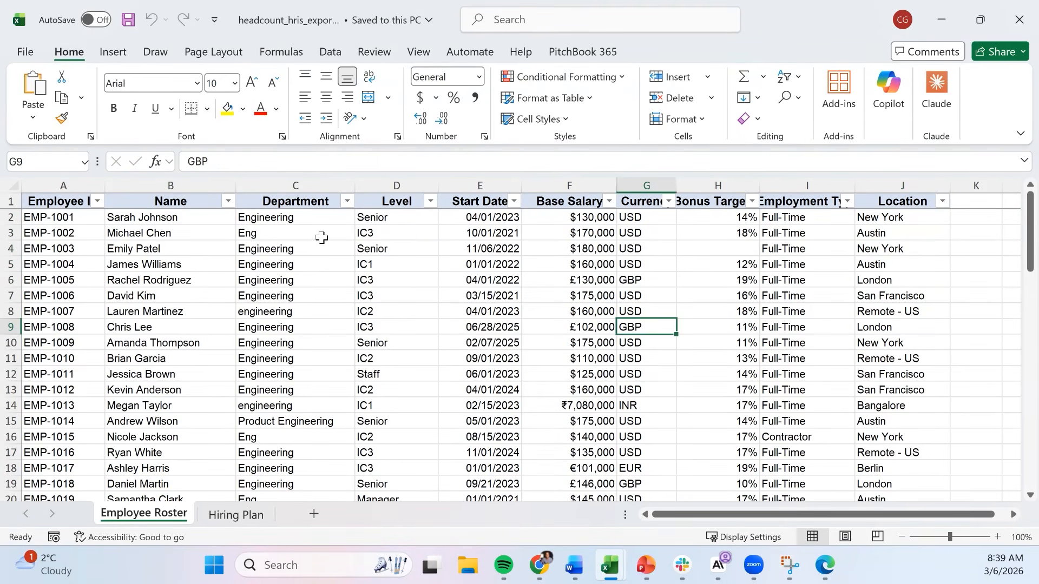
key(Up)
key(Up)
key(Up)
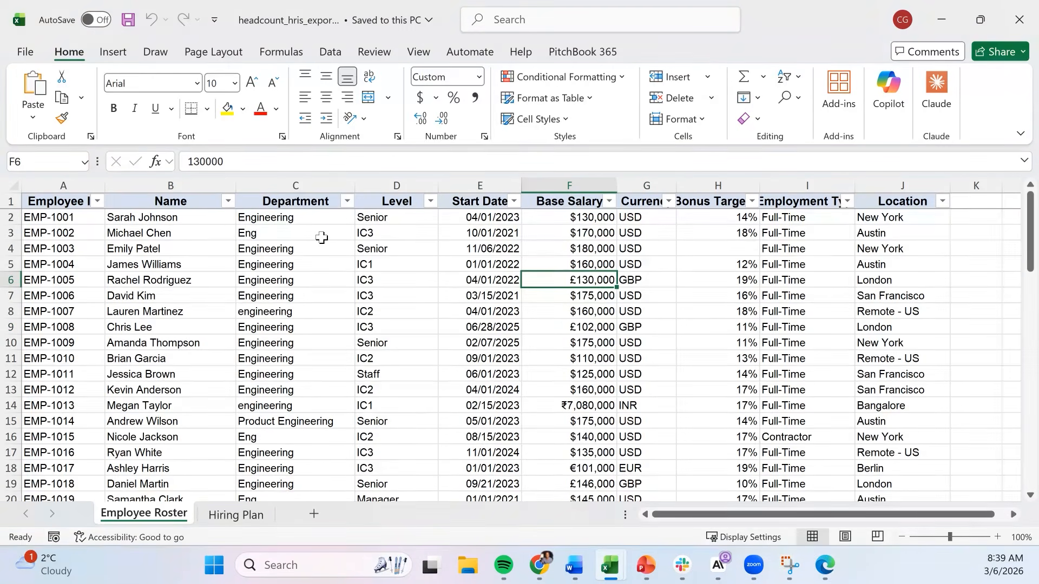
key(Right)
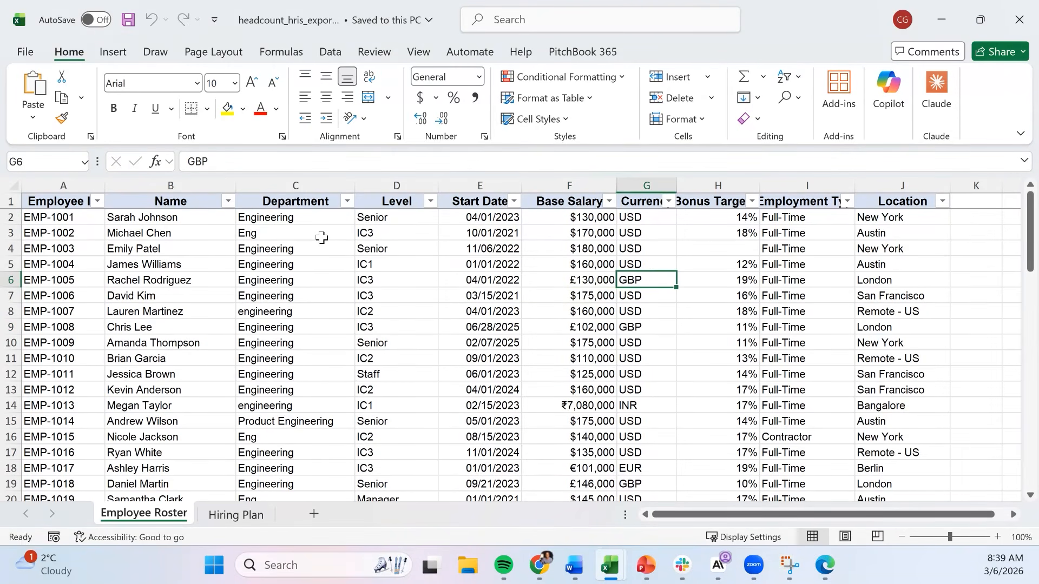
key(Right)
key(Left)
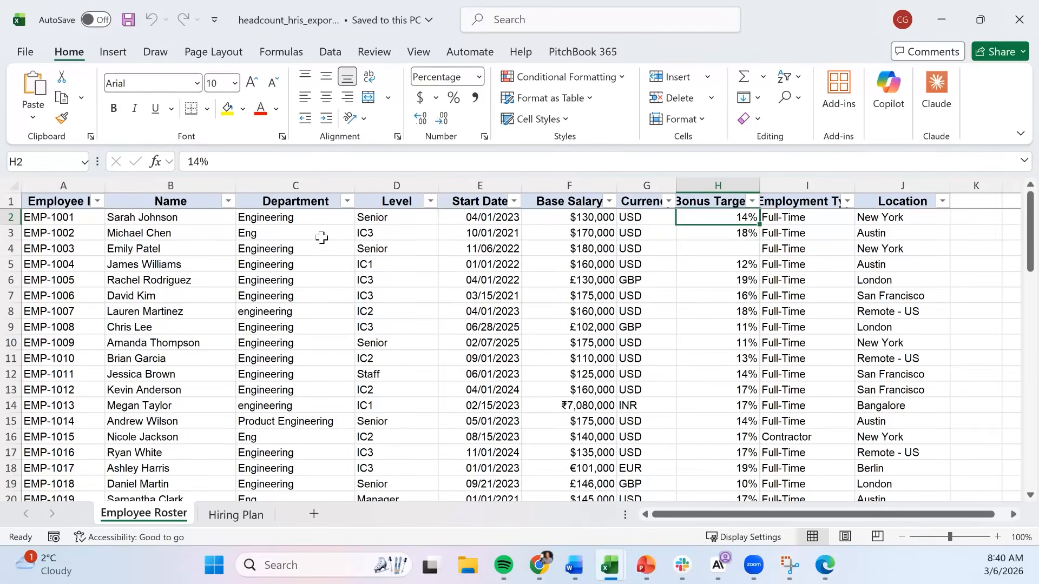
- Scan down the roster's bonus target column for filled and blank percentages
key(Down)
key(Down)
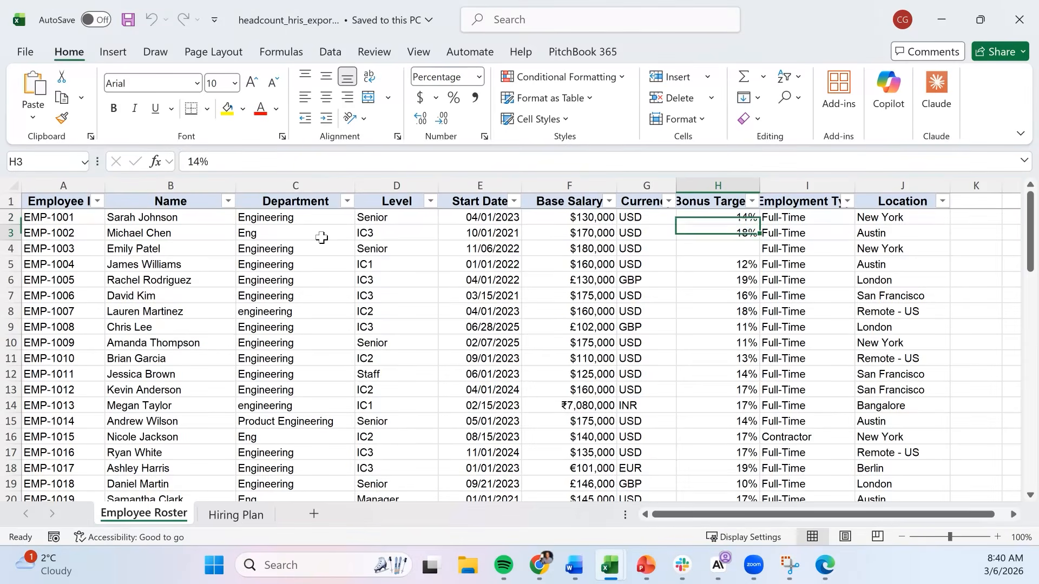
key(Page_Down)
key(Page_Down)
key(Page_Down)
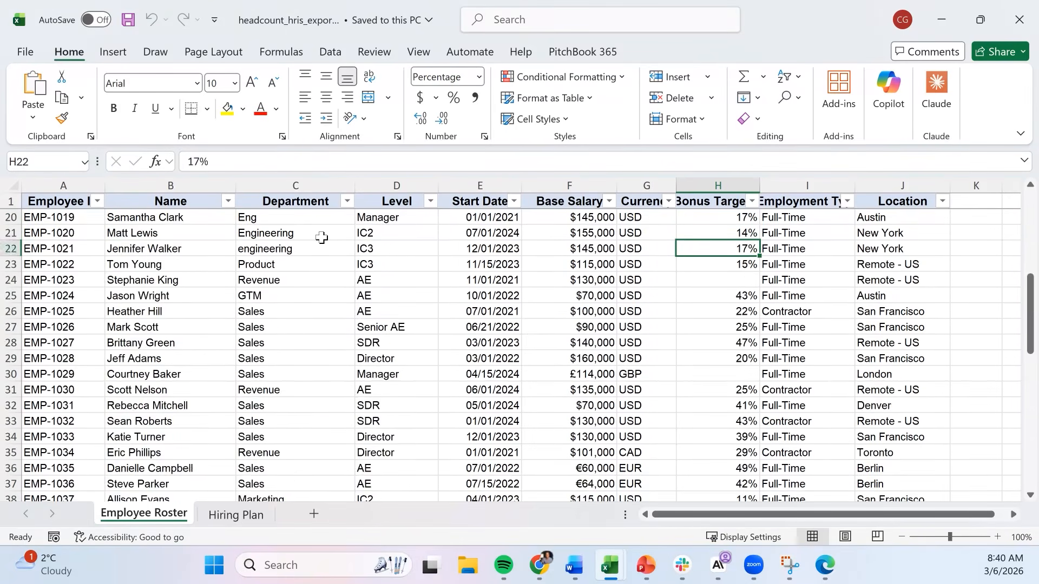
key(Page_Up)
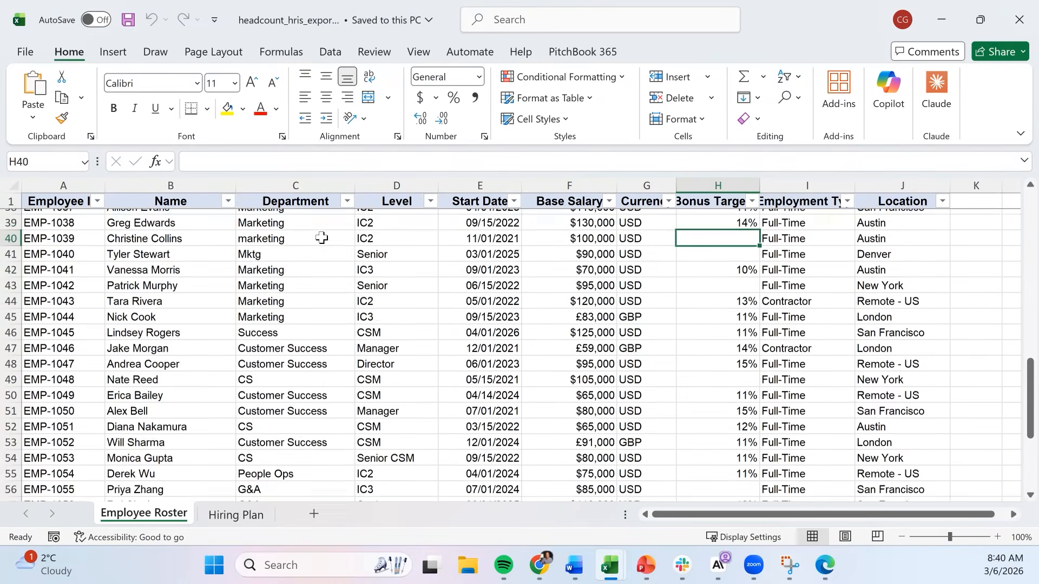
- Check the roster's employment type column and return to the first record's Location
key(Up)
key(Right)
key(Up)
key(Up)
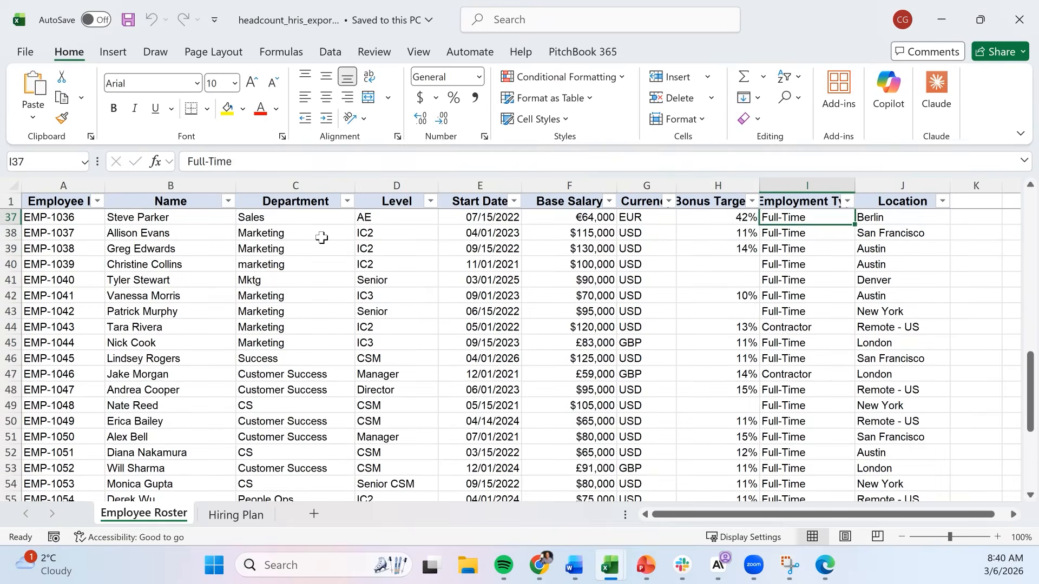
key(ctrl+Up)
key(Right)
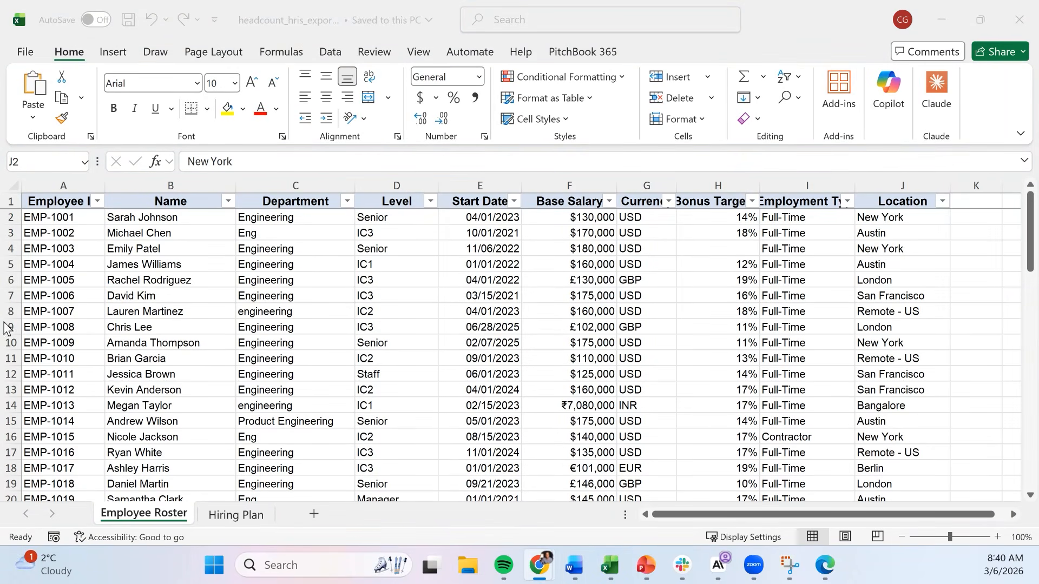
- Open the Hiring Plan sheet and examine all entries in its Role Title column
click(227, 517)
click(171, 217)
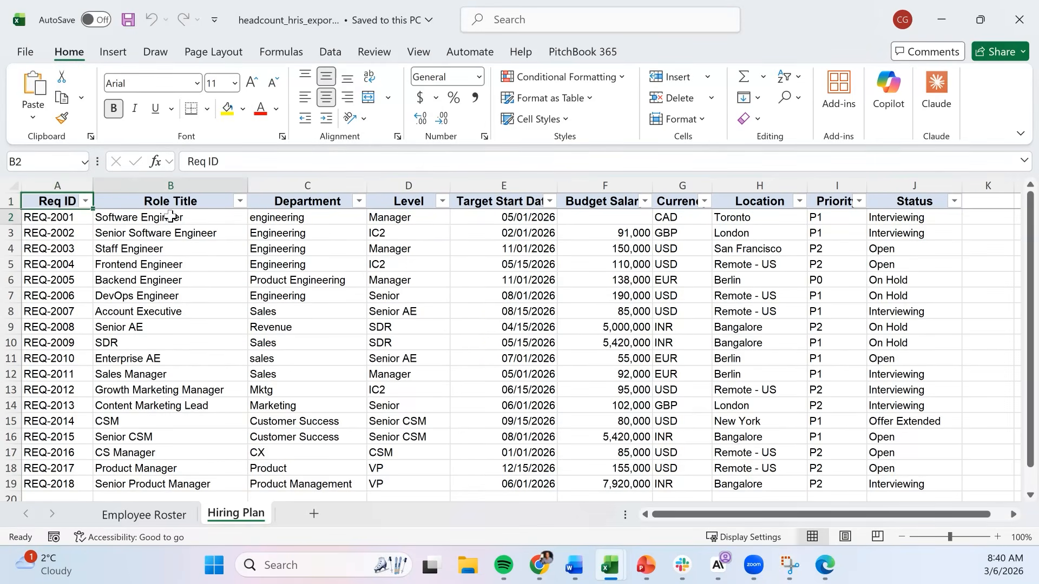
key(ctrl+shift+Down)
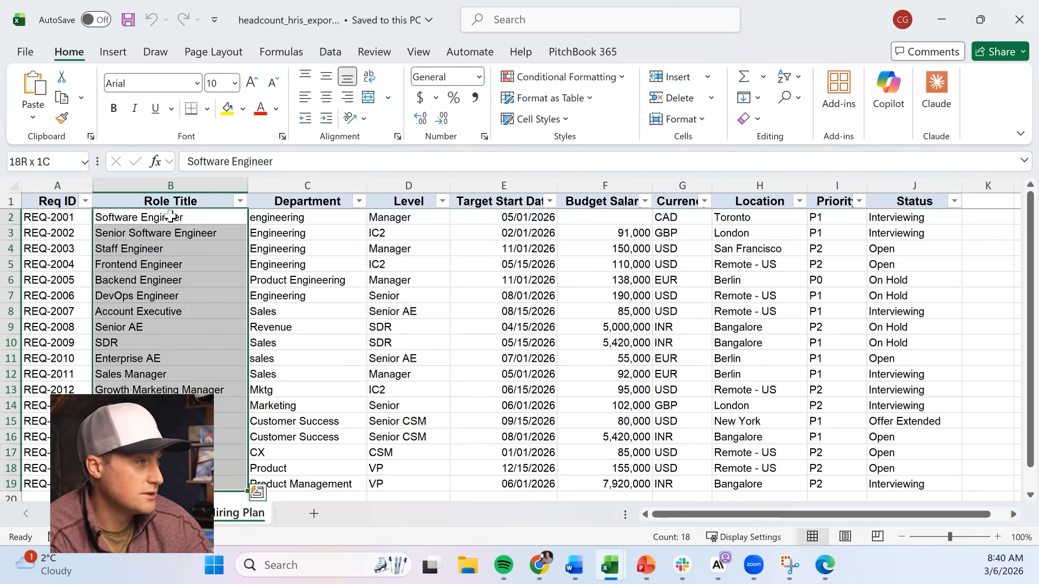
click(171, 217)
- View the distinct Department values of the hiring plan in the column's filter list without filtering
key(Right)
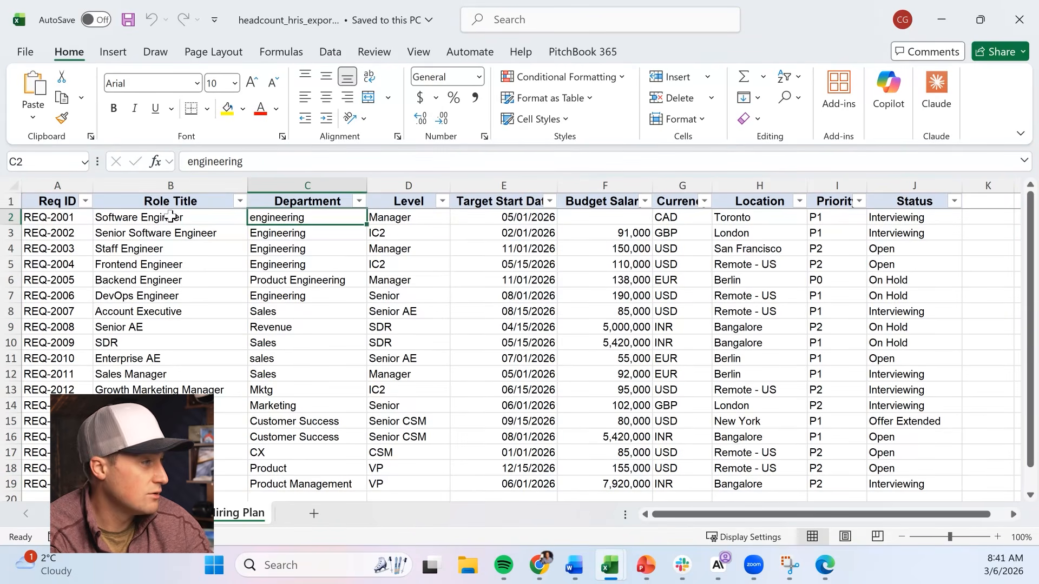
key(Up)
key(alt+Down)
key(Escape)
key(Right)
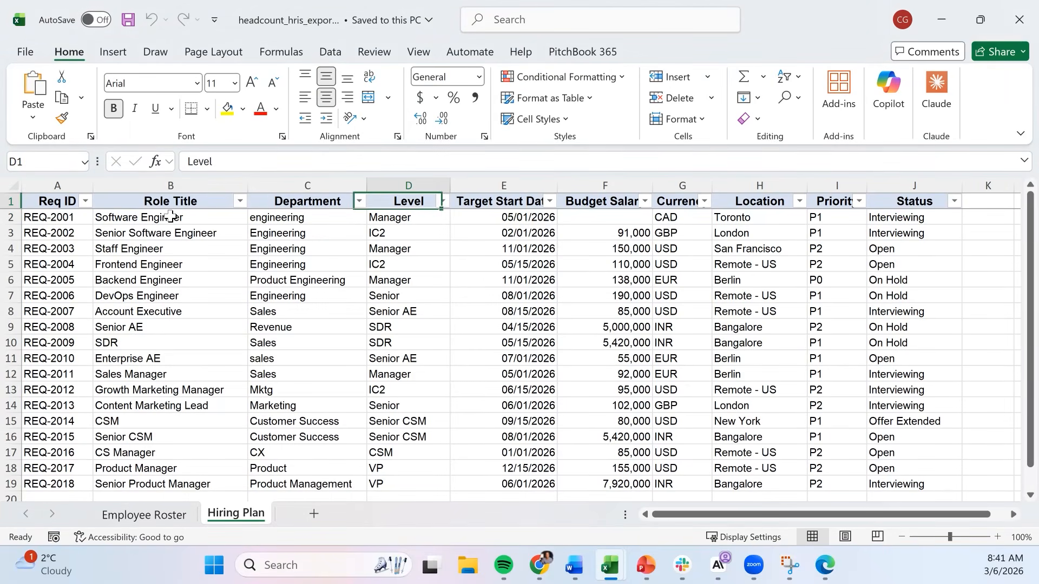
- Examine the Level entries for the first requisitions in the hiring plan
key(Down)
key(Down)
key(Down)
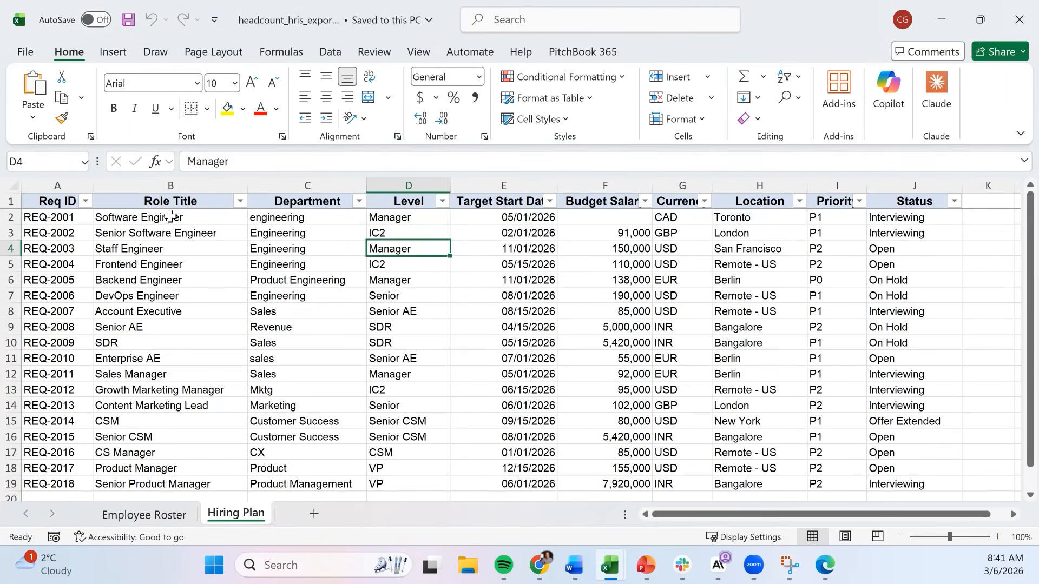
key(Up)
key(Up)
key(Up)
key(Right)
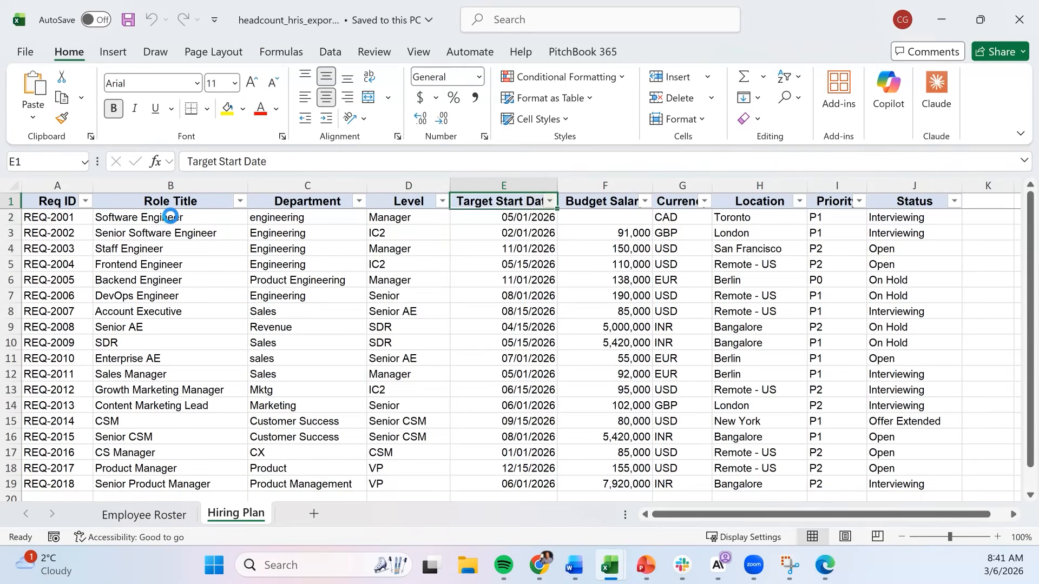
- Check the hiring plan's target start dates through the column's filter list and in the first rows
key(alt+Down)
key(Escape)
key(Down)
key(Down)
key(Down)
key(Down)
key(Down)
key(Up)
key(Up)
key(Up)
- Examine the hiring plan's budget salary column and select the REQ-2008 row to check its currency
key(Right)
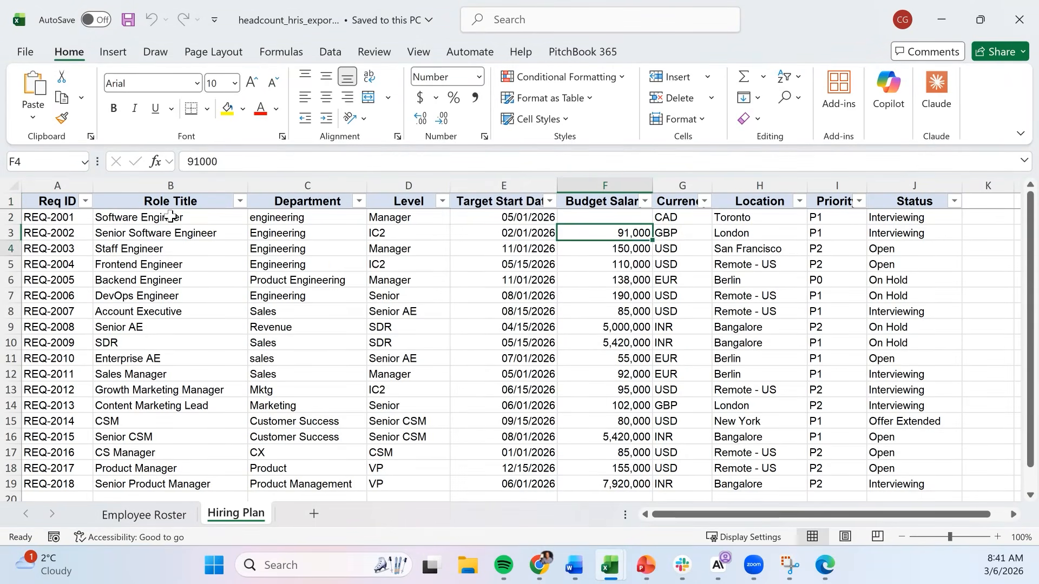
key(Down)
key(Down)
key(Down)
key(Down)
key(Down)
key(Down)
key(shift+space)
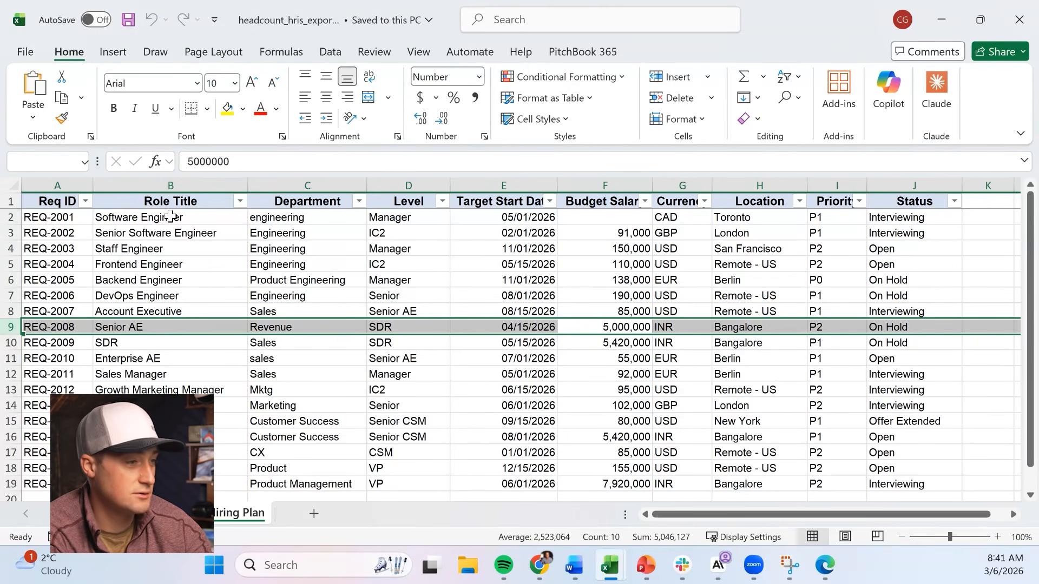
key(Right)
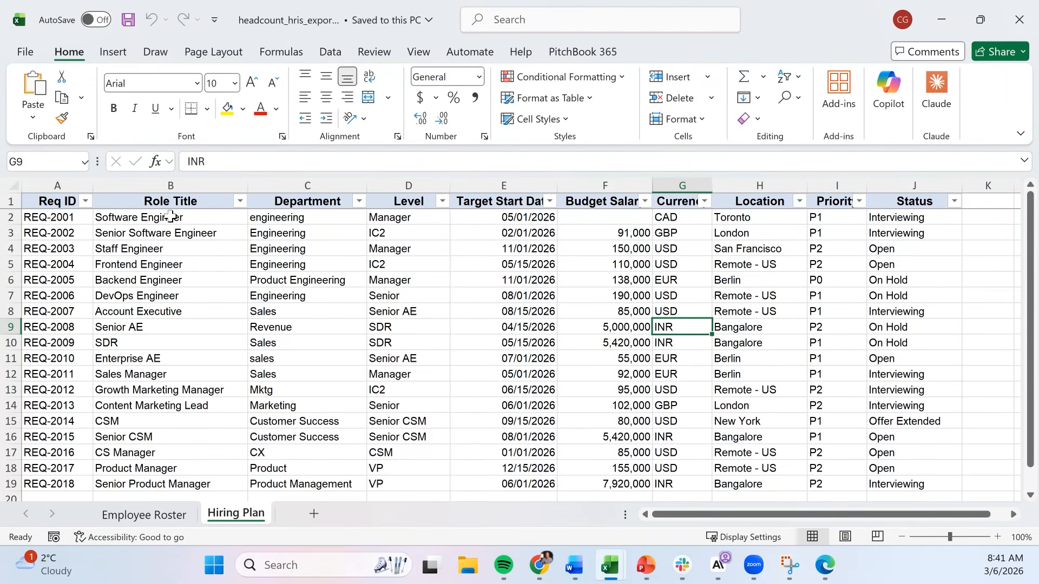
- Look through the Currency and Location entries of the first requisitions in the hiring plan
key(Up)
key(Up)
key(Up)
key(Up)
key(Up)
key(Up)
key(Up)
key(Right)
key(Down)
key(Down)
key(Down)
key(Down)
key(Down)
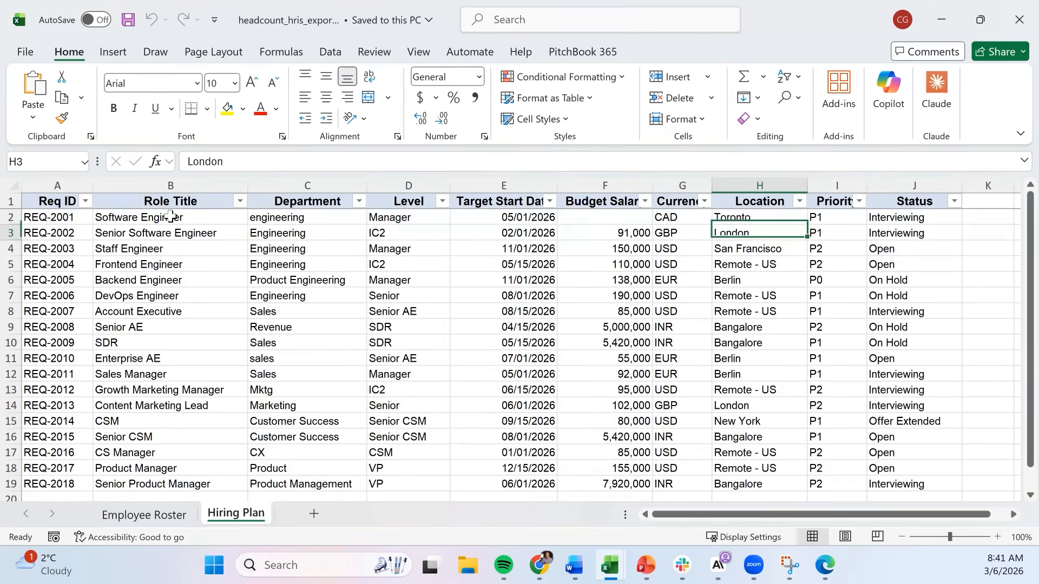
key(Up)
key(Up)
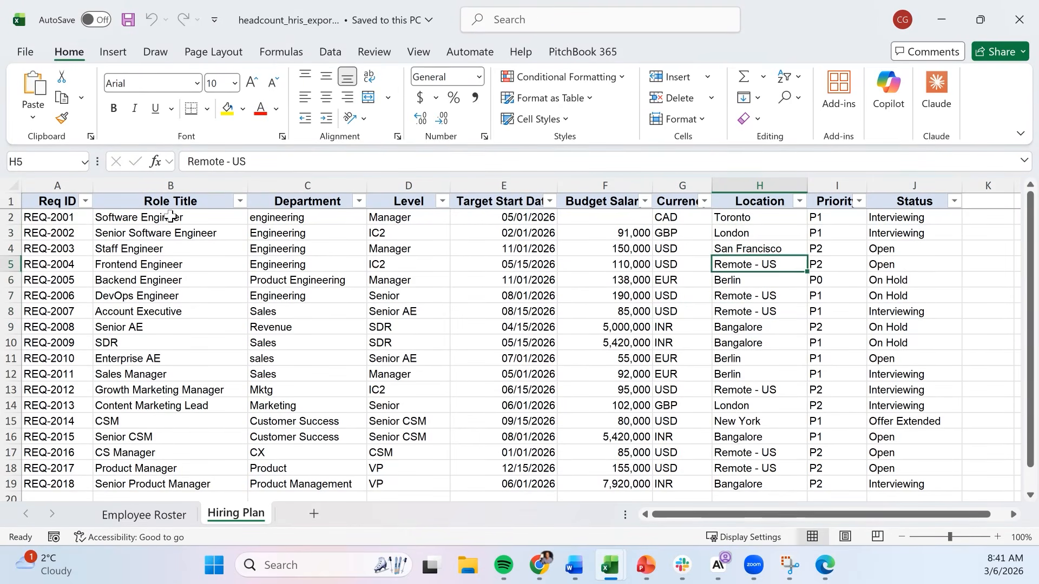
- Look down the hiring plan's Status column and select all its entries from REQ-2001 to REQ-2018
key(Up)
key(Up)
key(Up)
key(Right)
key(Right)
key(Down)
key(Down)
key(Down)
key(Down)
key(Down)
key(Down)
key(Down)
key(Down)
key(Down)
key(Down)
key(Down)
key(Down)
key(Down)
key(Down)
key(Down)
key(Down)
key(Down)
key(Down)
key(Down)
key(Down)
key(Up)
key(Up)
key(Up)
key(Up)
key(Up)
key(Up)
key(Up)
key(Up)
key(Up)
key(Up)
key(Up)
key(Up)
key(Up)
key(Up)
key(Up)
key(Up)
key(Up)
key(Up)
key(Up)
key(Up)
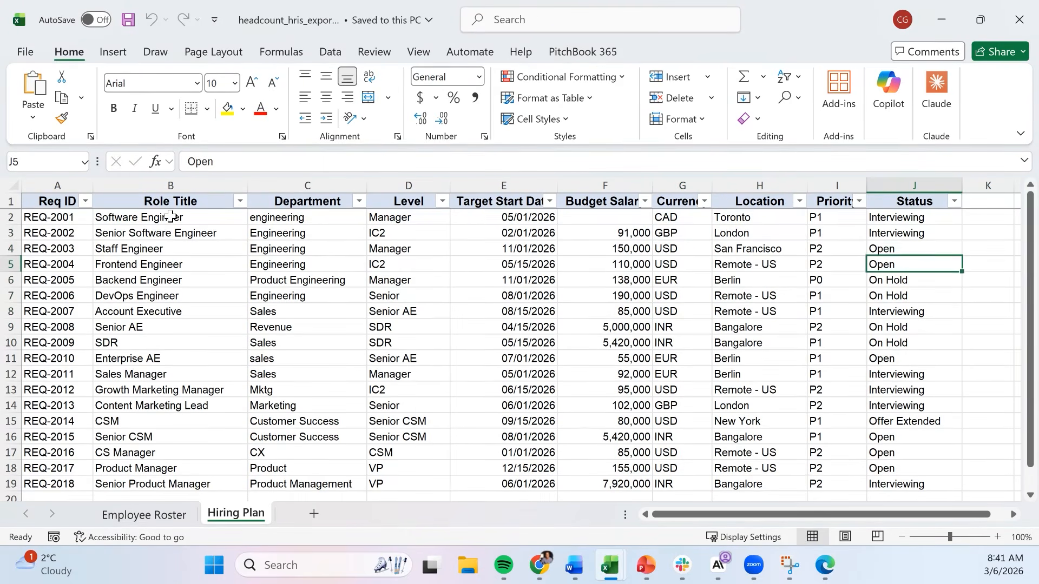
key(ctrl+shift+Down)
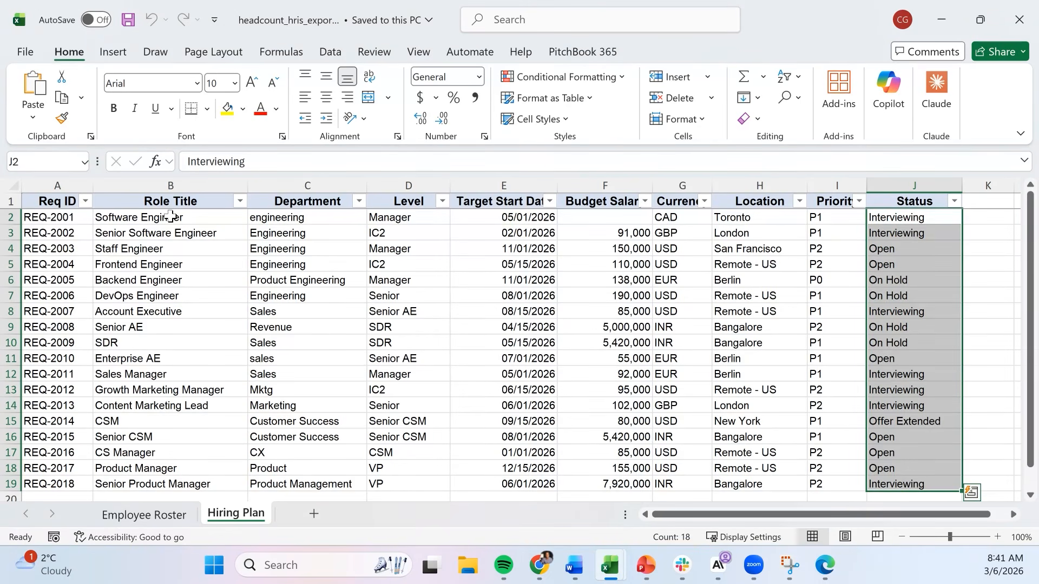
- Compare the Employee Roster and Hiring Plan sheets, ending on the Employee Roster
key(ctrl+Page_Up)
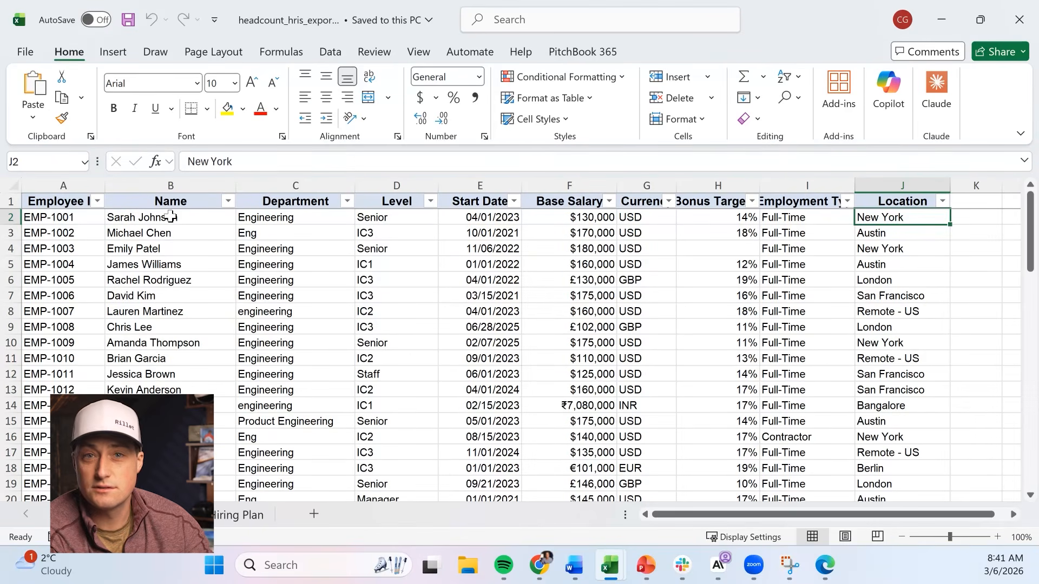
key(ctrl+Page_Down)
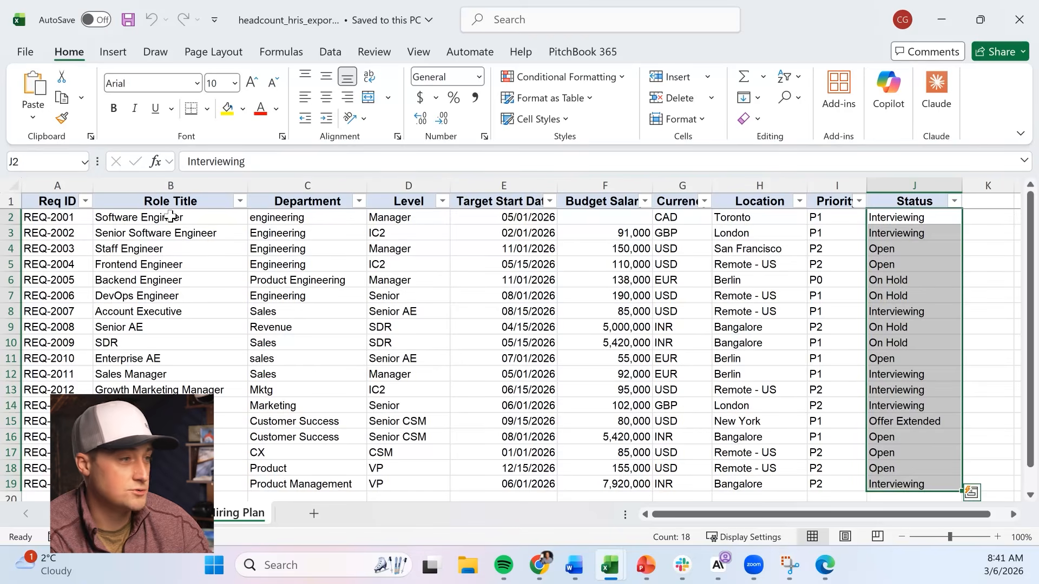
key(ctrl+Page_Up)
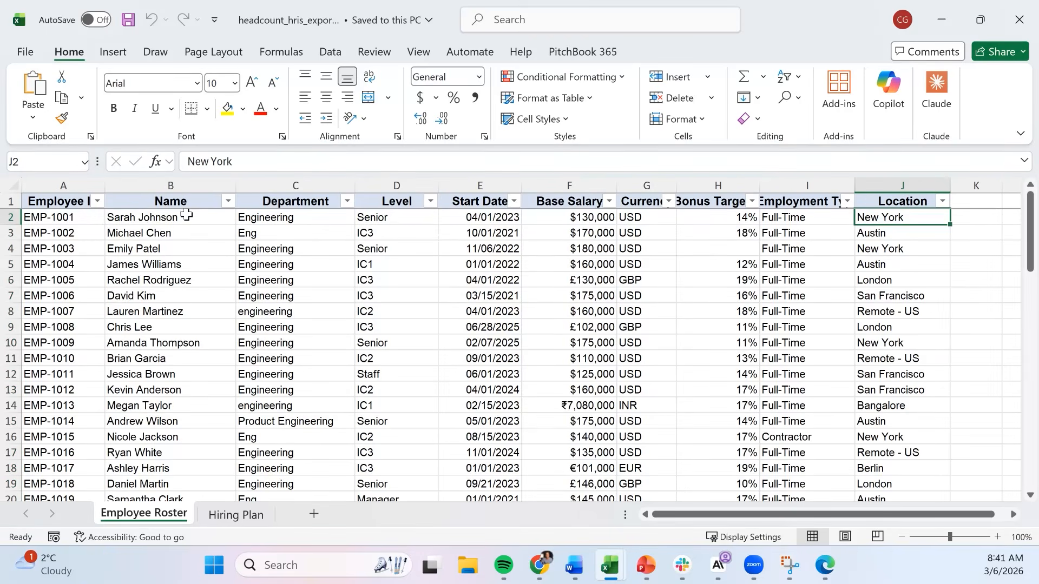
- Open the Claude add-in and begin a prompt saying the people team sent this HRIS export and hiring plan
click(938, 96)
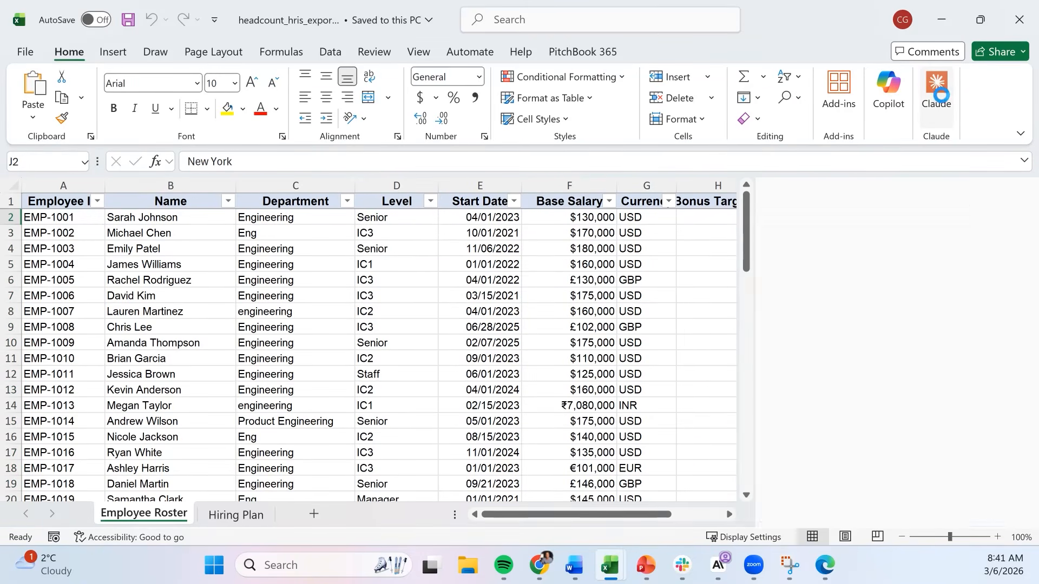
text(my people)
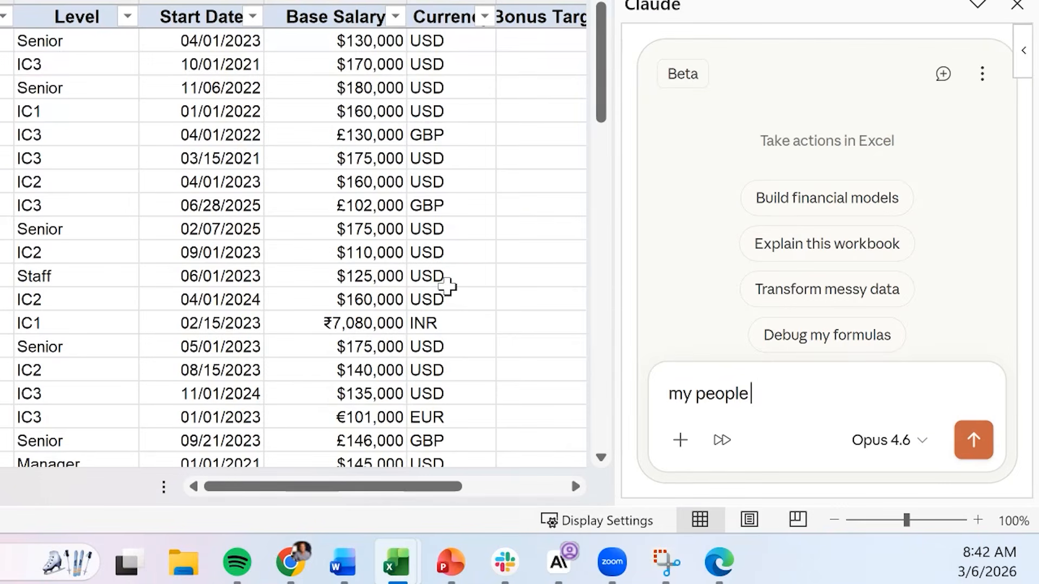
text( team sent)
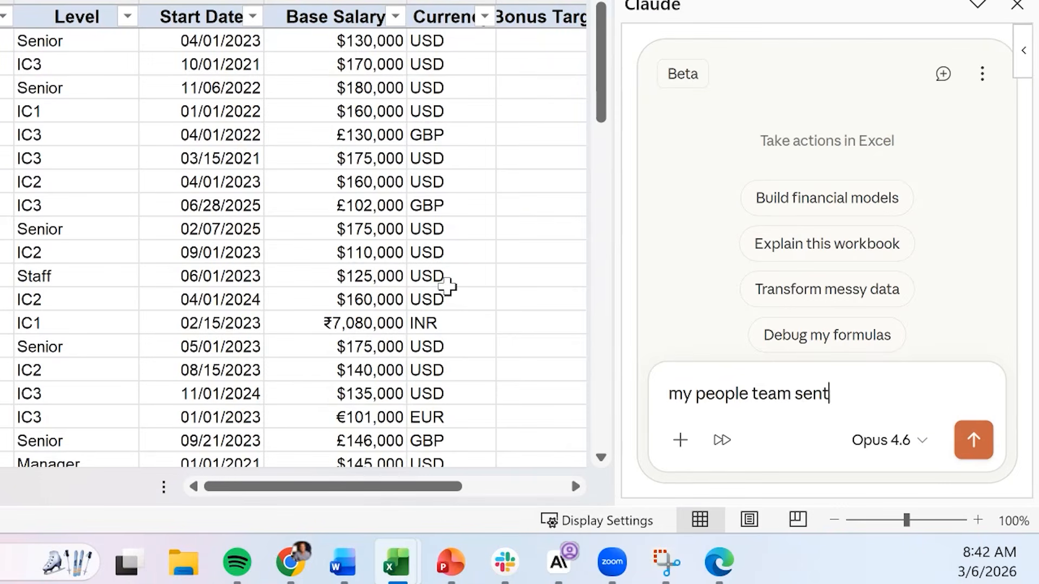
text( me thsi HRIS expo)
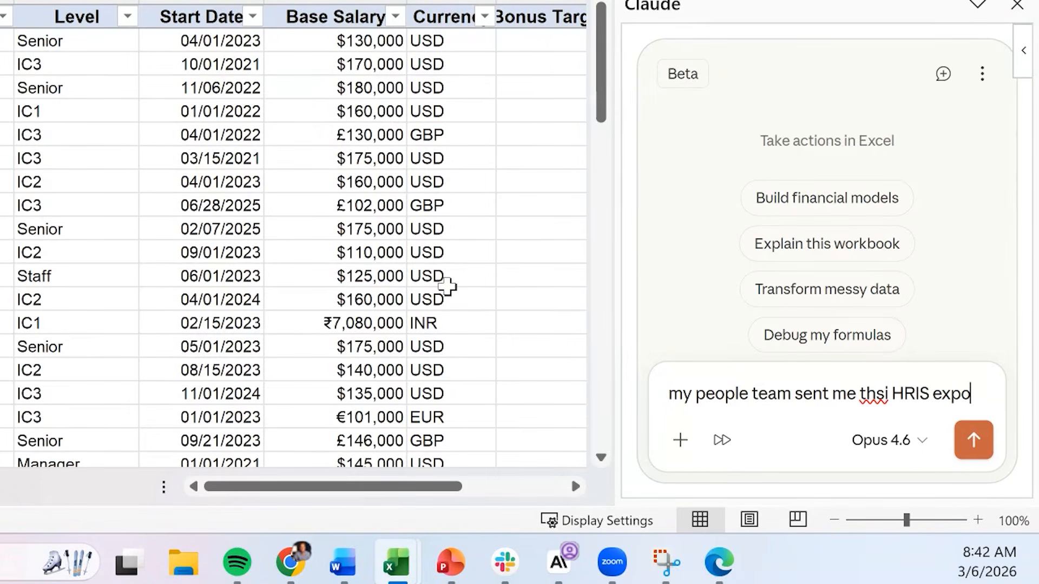
text(rt and hiring plan)
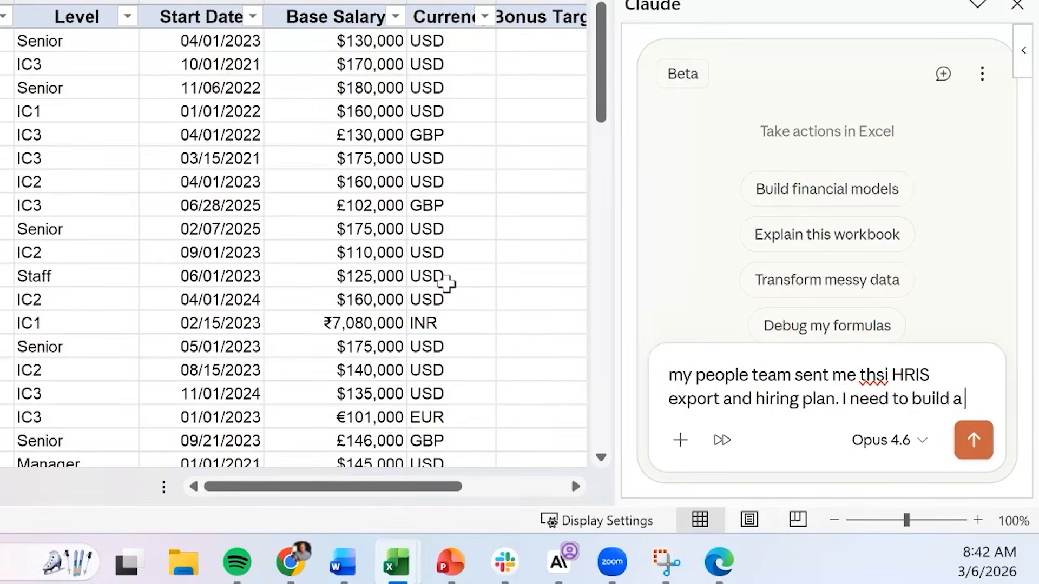
- Continue the prompt by requesting a fully loaded headcount model with monthly phasing for 2026, rolled up by department
text(fully loaded headcount mod)
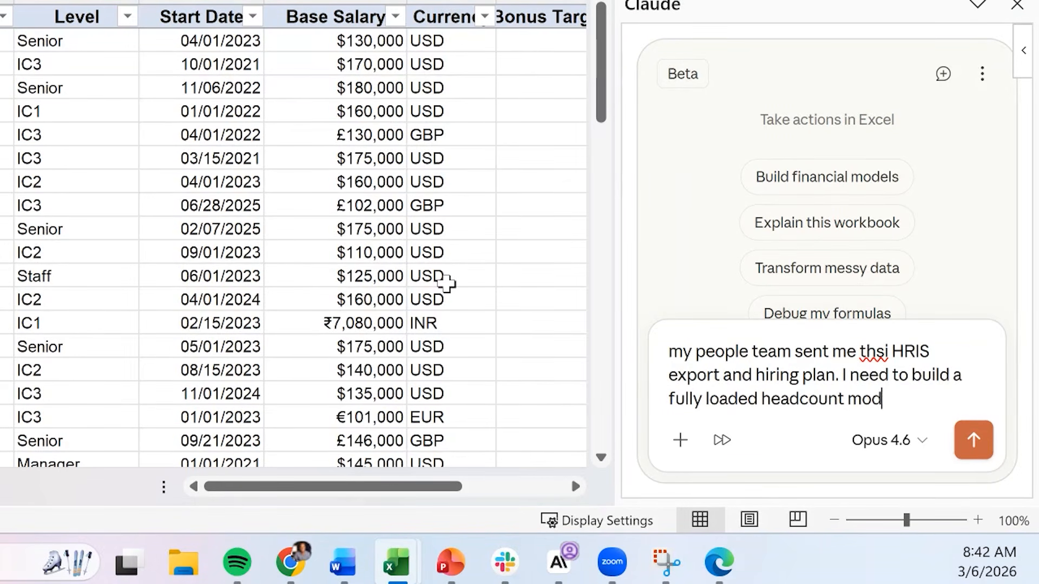
text(el with monthly phasing)
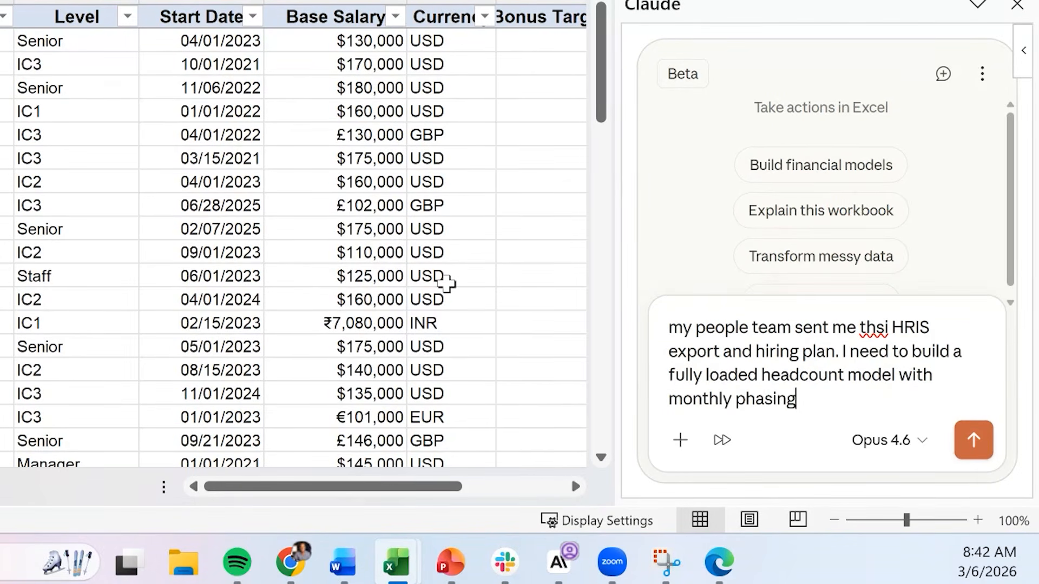
text( for 2026,)
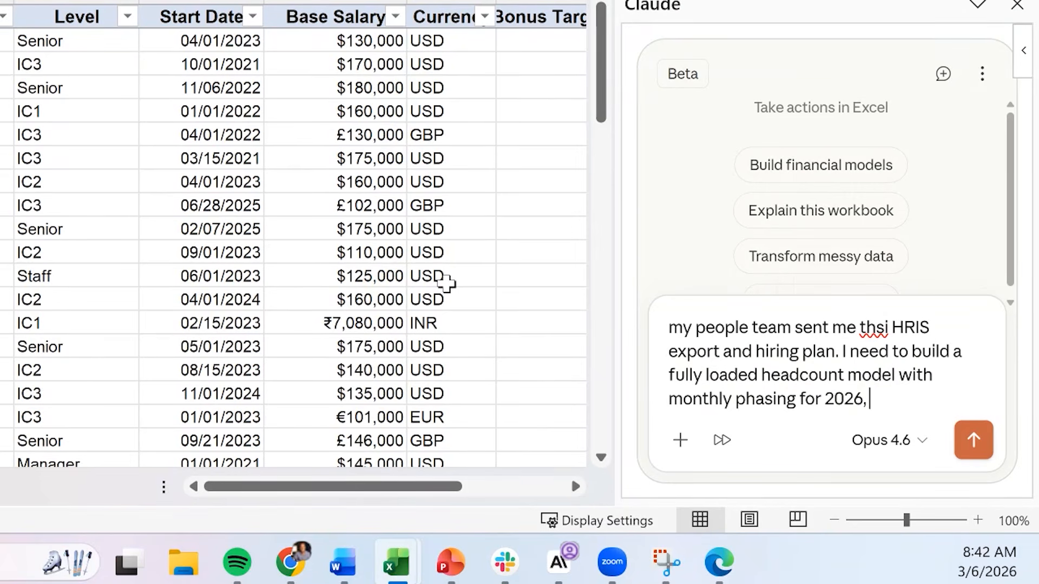
text( rolled up by departme)
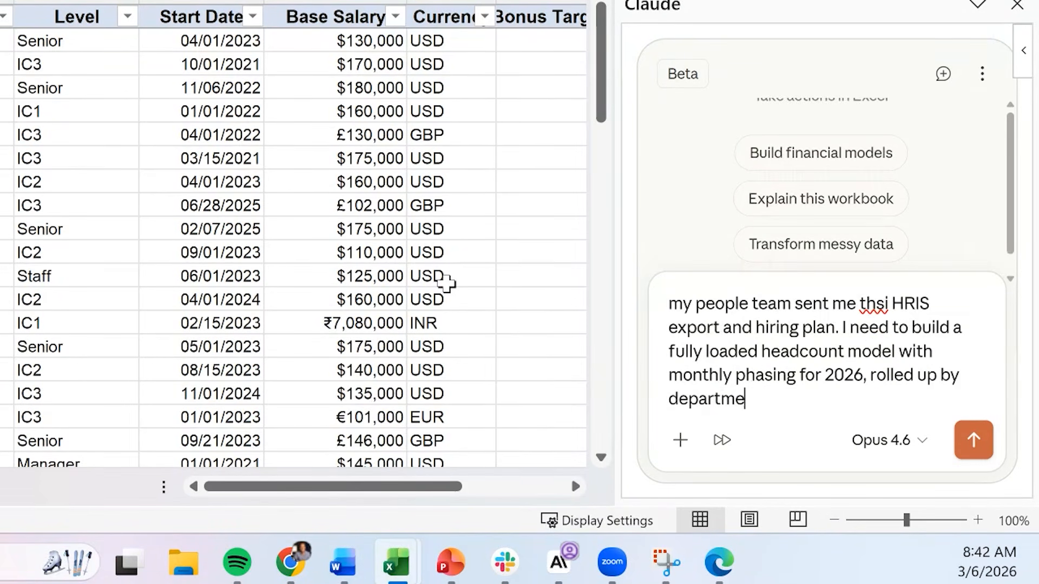
- Finish the prompt by asking, before anything is built, what decisions are needed and what problems Claude sees, and send it
text(nt. Before we)
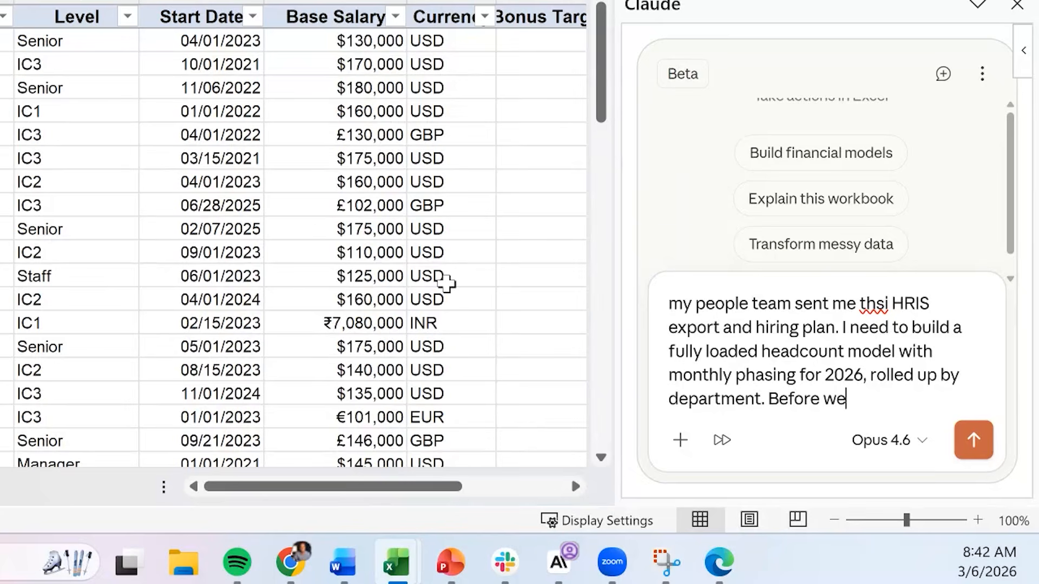
text( build anything - what deci)
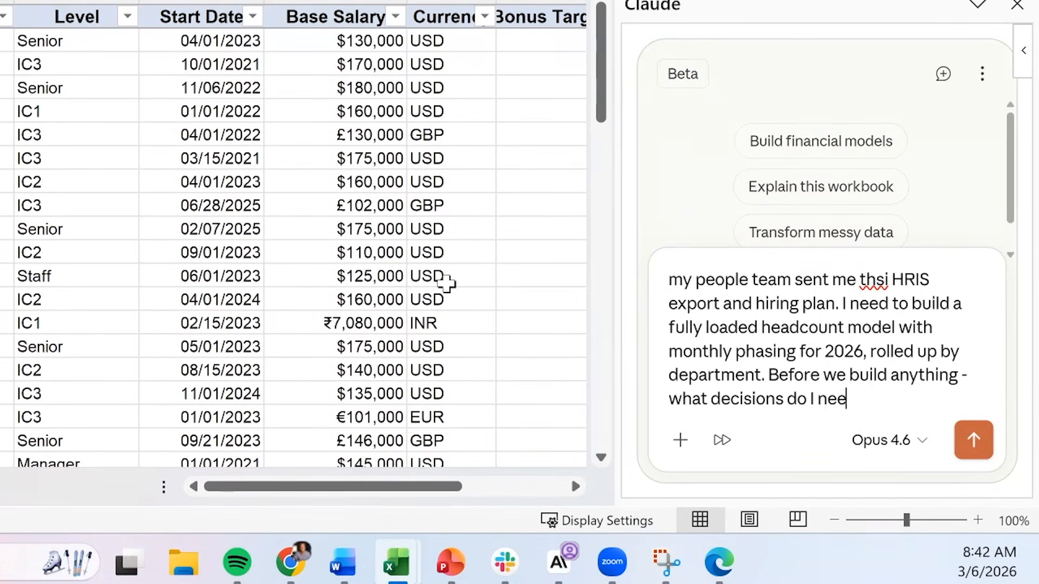
text(sions do I neeed to)
key(BackSpace)
key(BackSpace)
key(BackSpace)
key(BackSpace)
key(BackSpace)
key(BackSpace)
text(d to make and what probl)
text(ems do you)
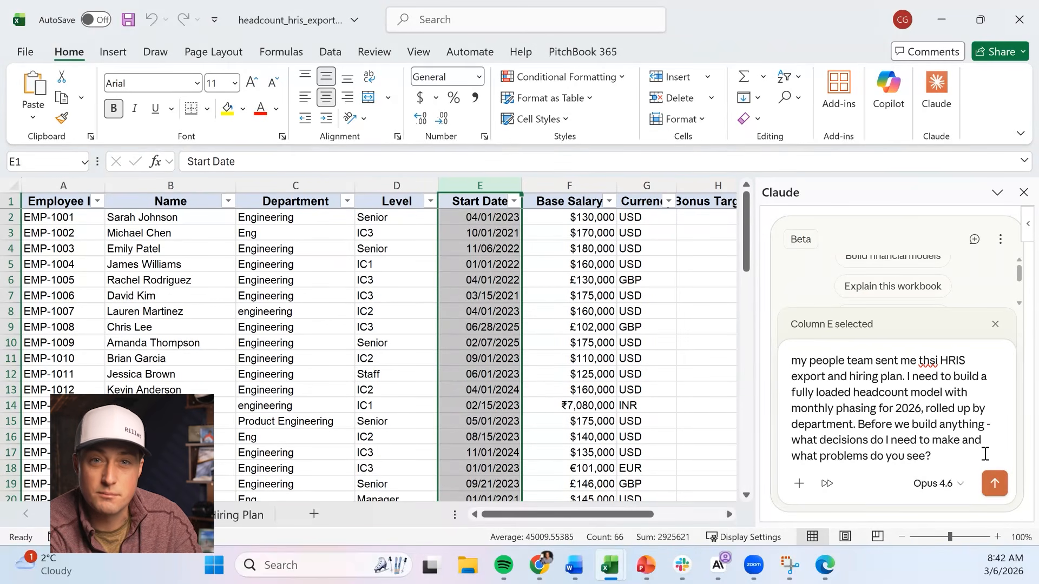
click(994, 484)
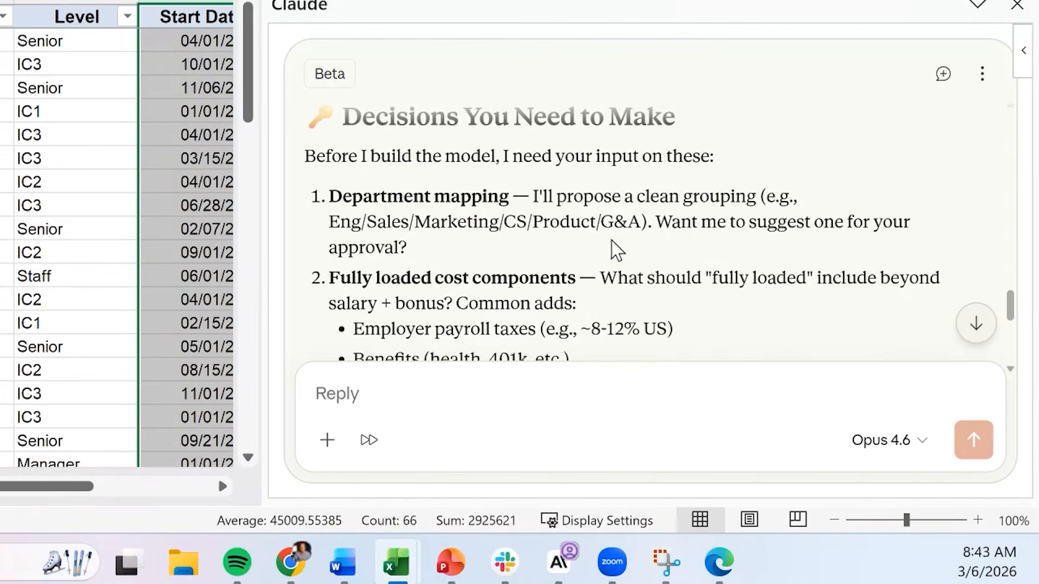
- Read through Claude's list of decisions needed for the model, from department mapping and cost components to attrition
scroll(612, 241, down, 1)
scroll(612, 241, up, 1)
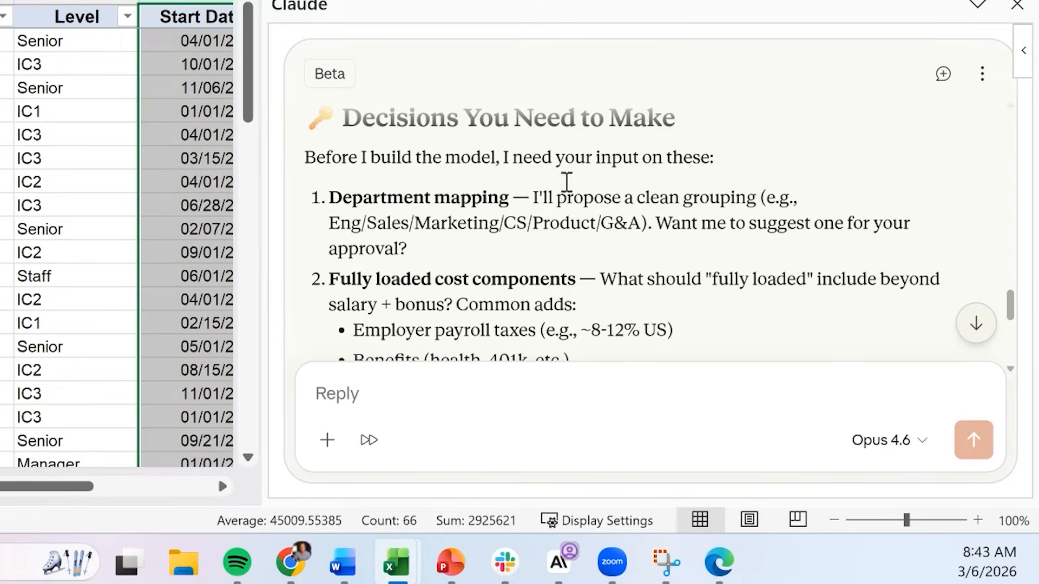
scroll(543, 271, down, 1)
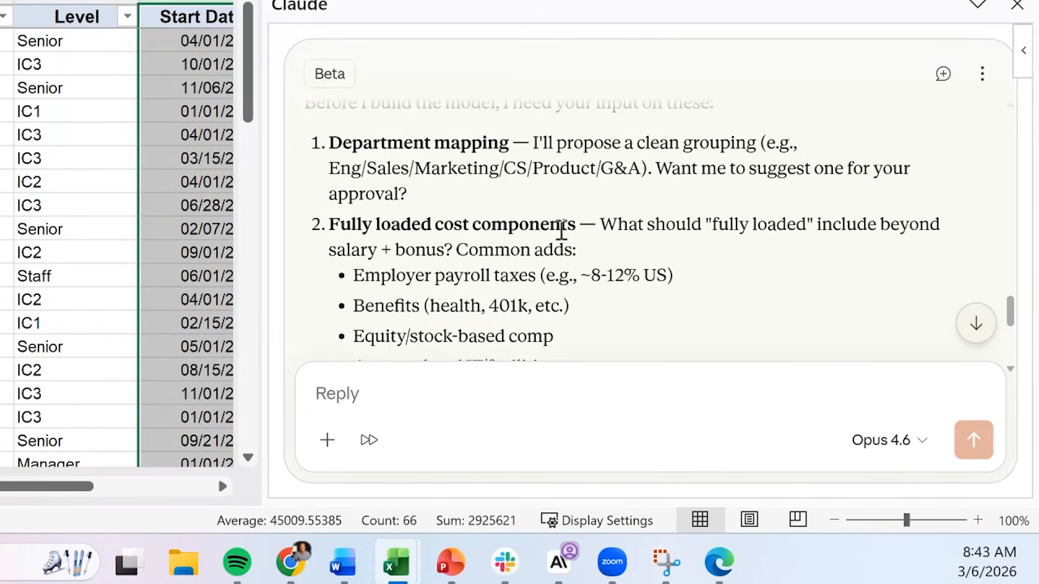
scroll(589, 184, down, 1)
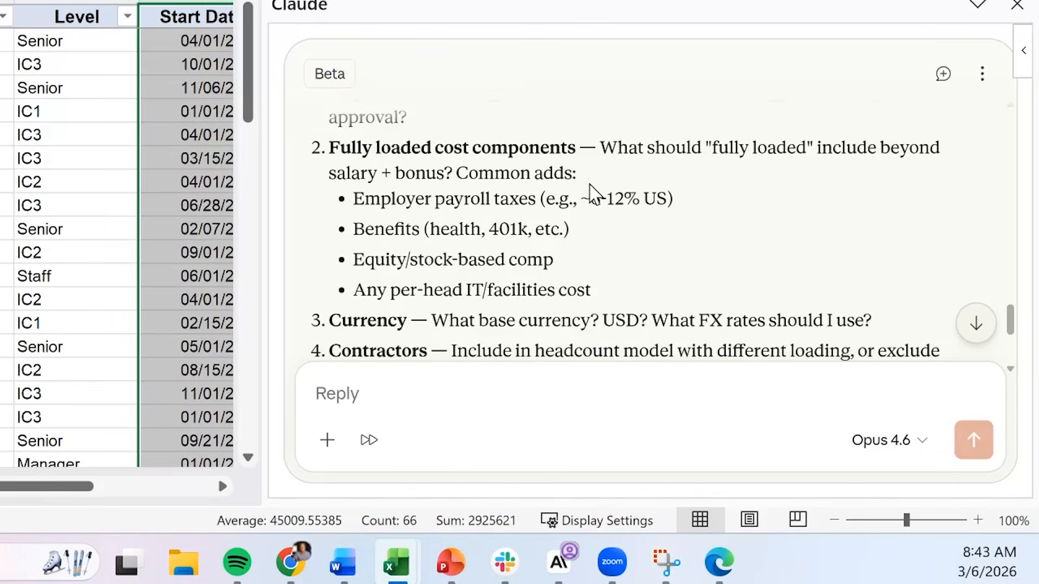
scroll(591, 187, down, 1)
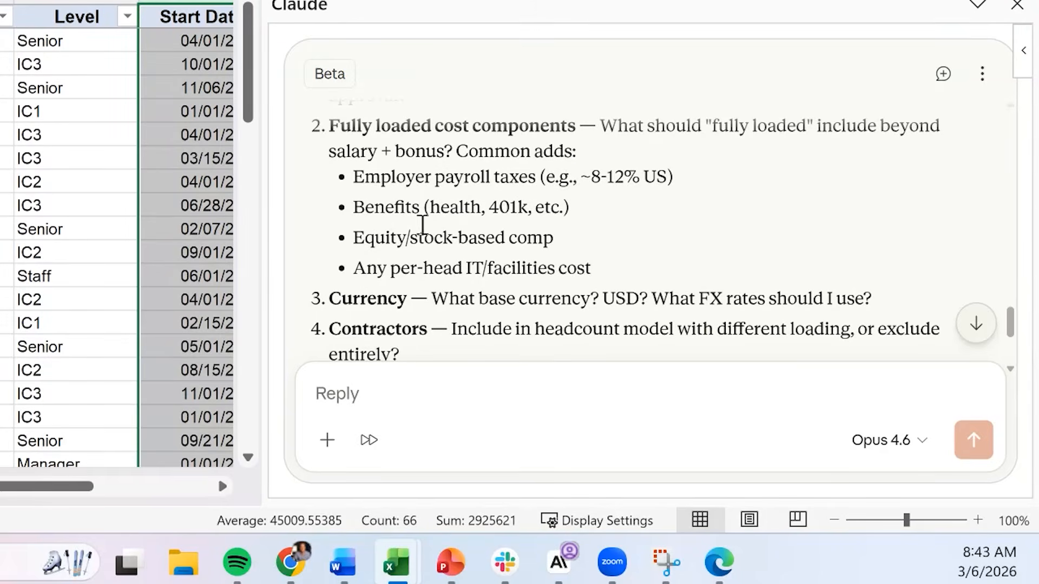
scroll(422, 225, down, 1)
scroll(418, 201, down, 1)
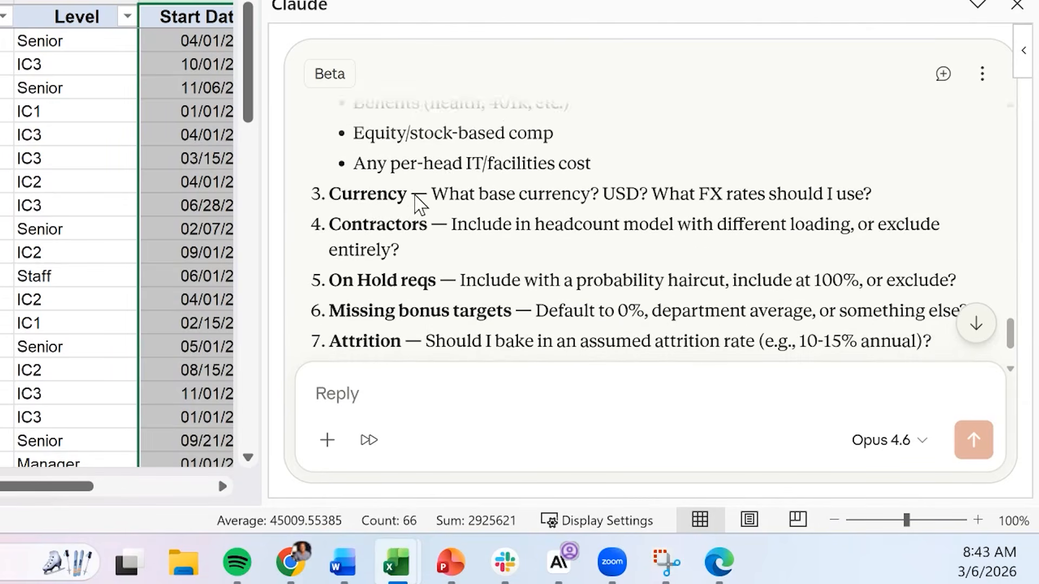
scroll(473, 152, down, 1)
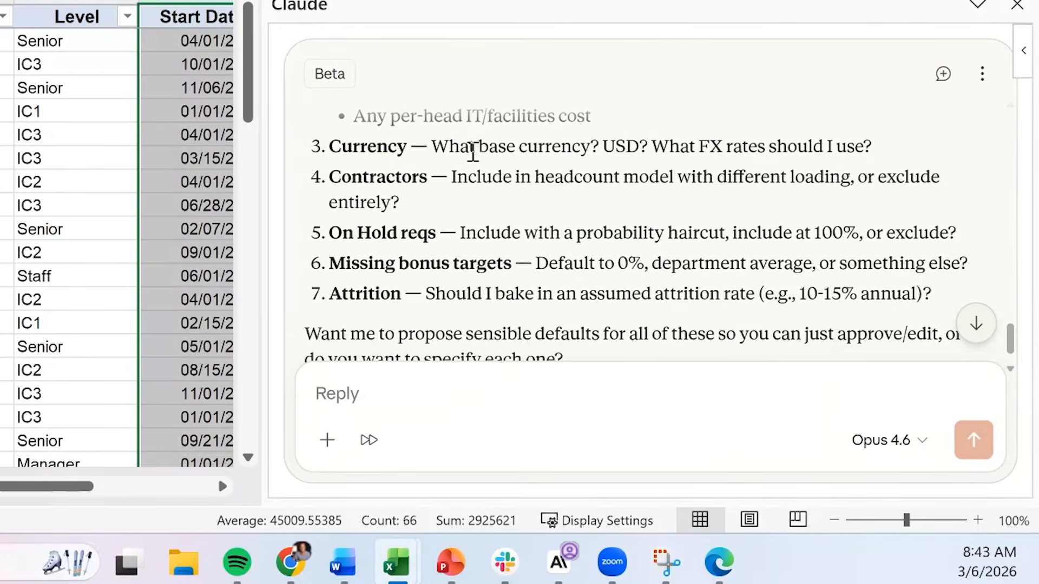
scroll(473, 152, down, 1)
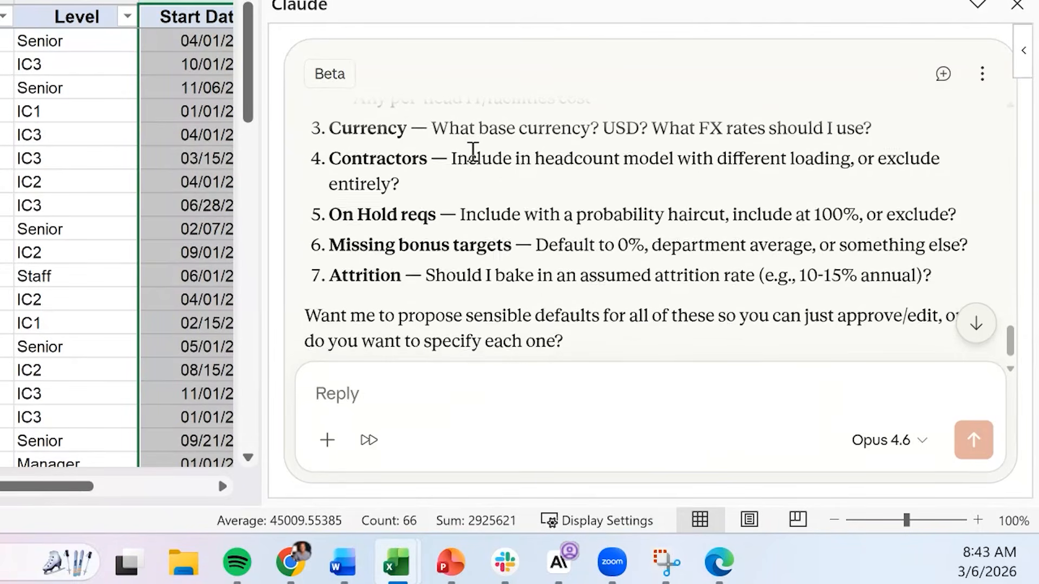
scroll(473, 152, down, 1)
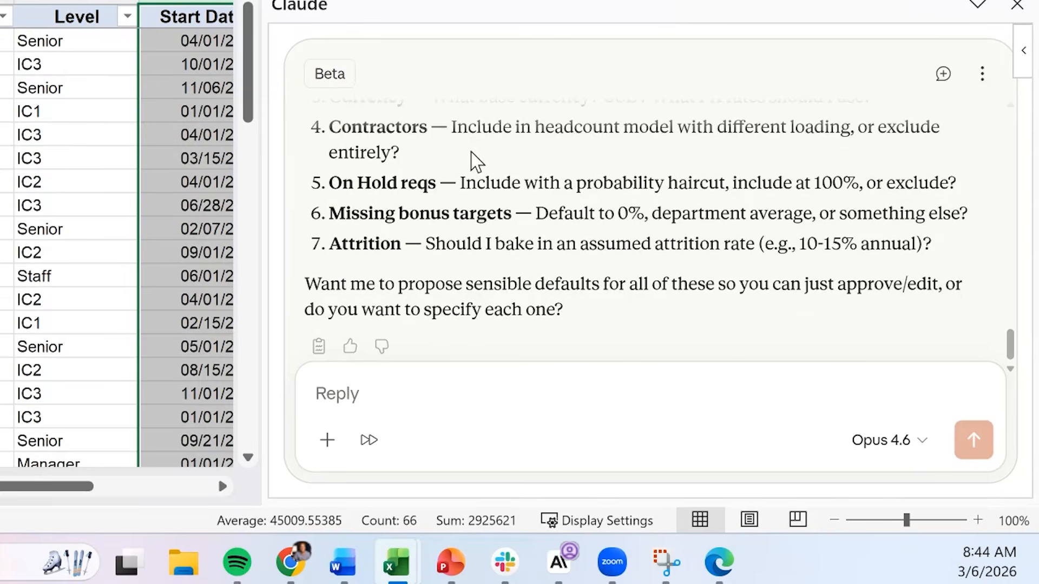
scroll(470, 151, down, 1)
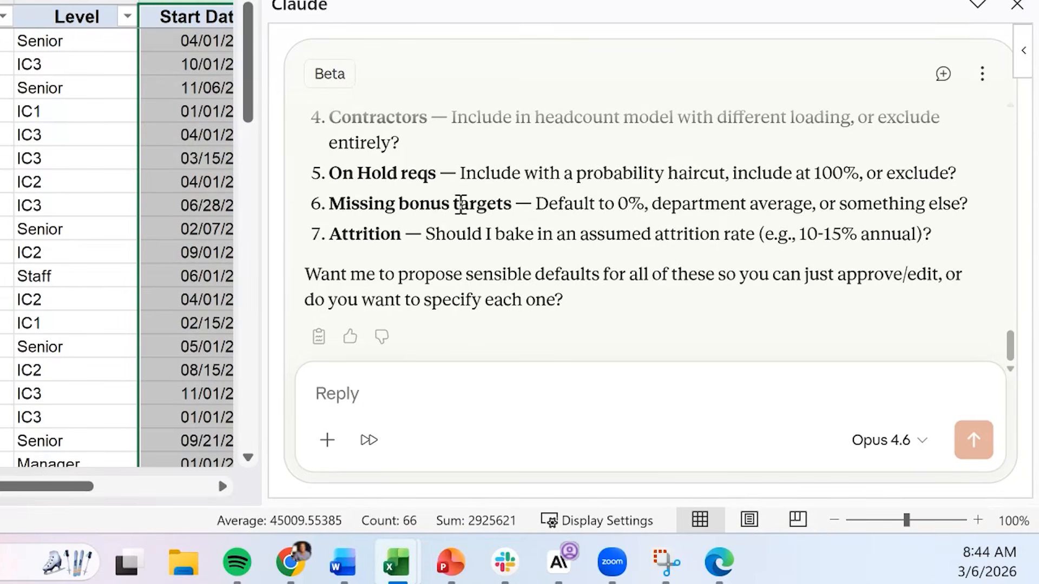
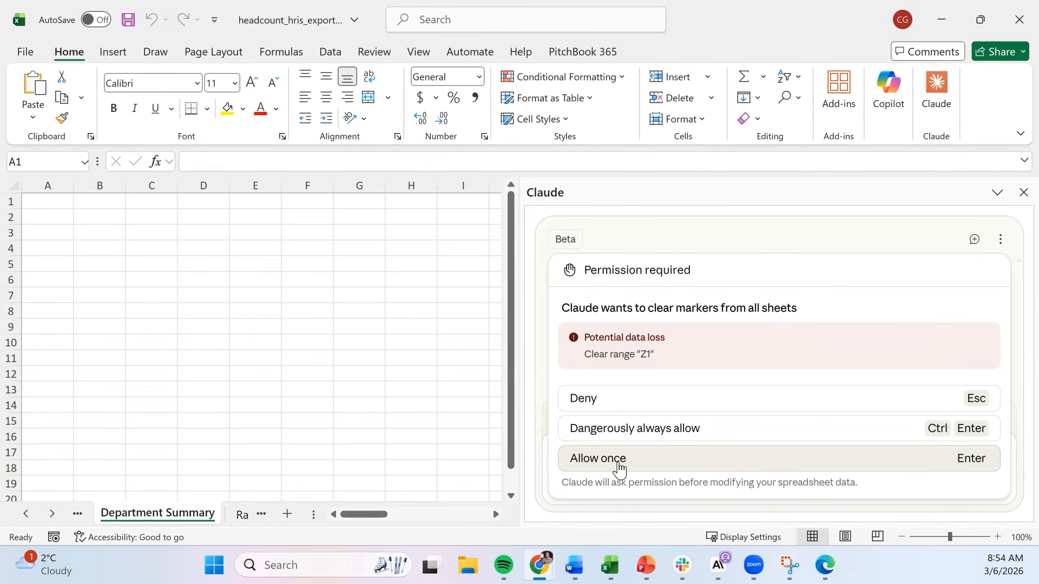
- Allow Claude once to clear the markers in range Z1 from all sheets
click(618, 463)
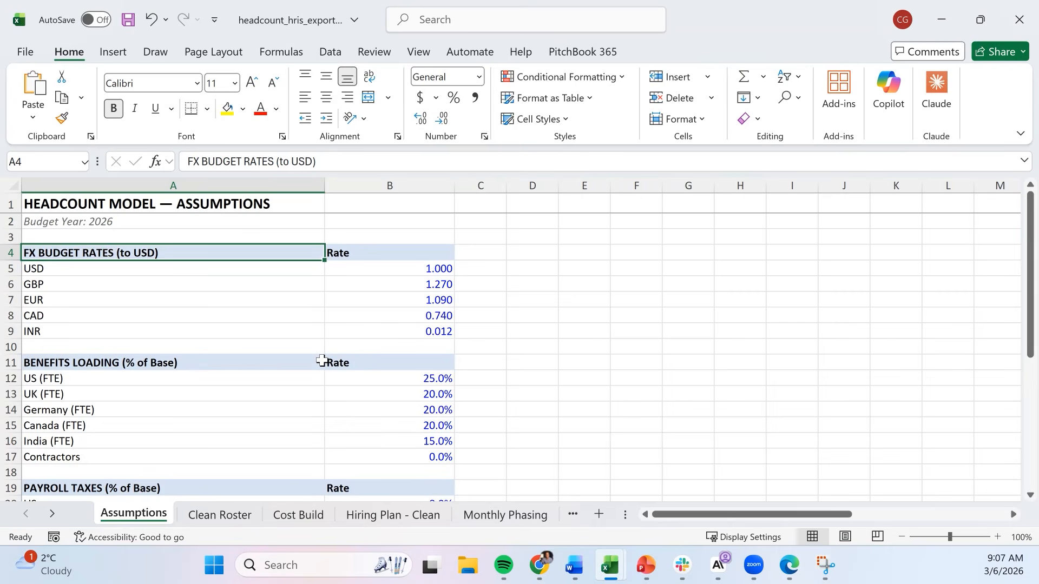
- Examine the FX budget rates to USD on the Assumptions sheet, starting with GBP
key(Down)
key(Down)
key(Right)
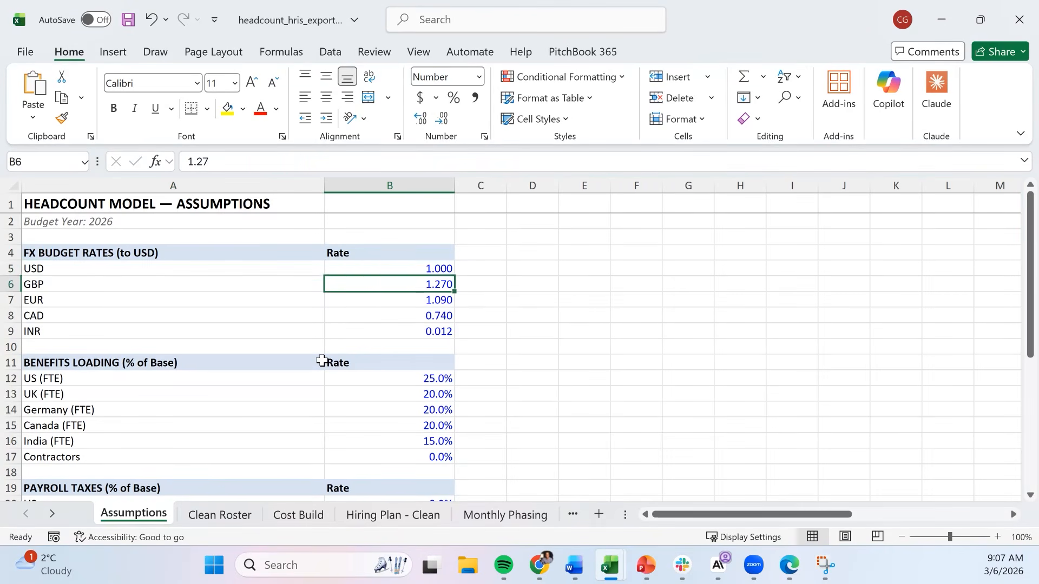
key(Up)
text(1)
key(BackSpace)
text(zz)
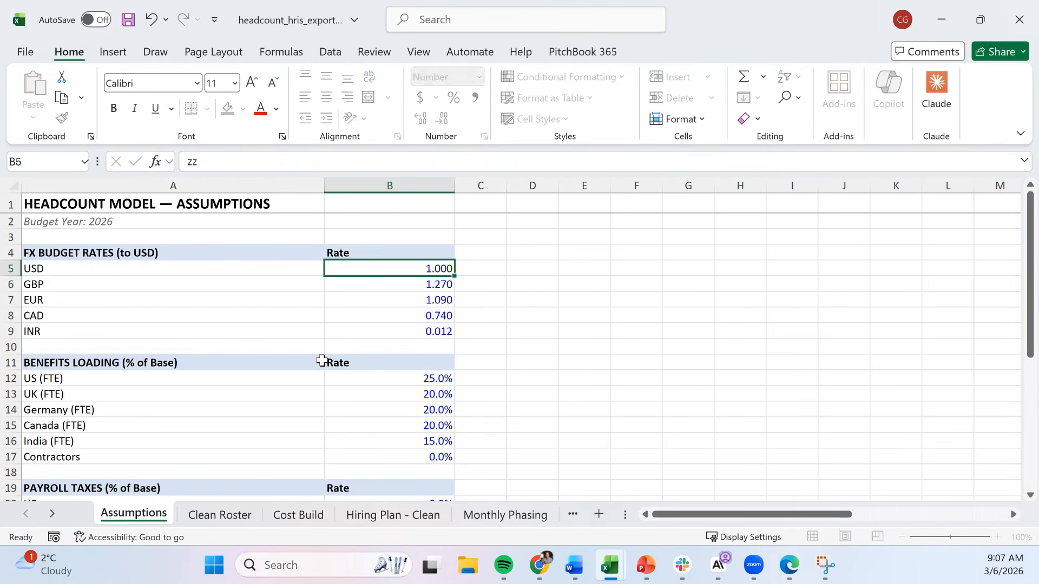
key(Escape)
- Go over the remaining FX budget rates and the Benefits Loading entries for each country and contractors
key(Down)
key(Down)
key(Up)
key(Up)
key(Down)
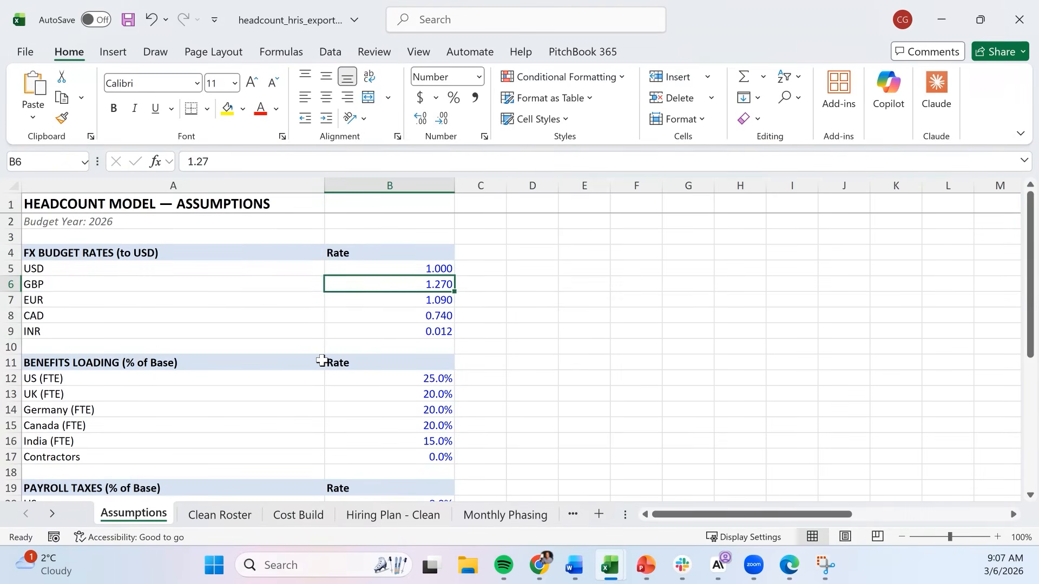
key(Left)
key(Down)
key(Down)
key(Down)
key(Down)
key(Down)
key(Down)
key(Down)
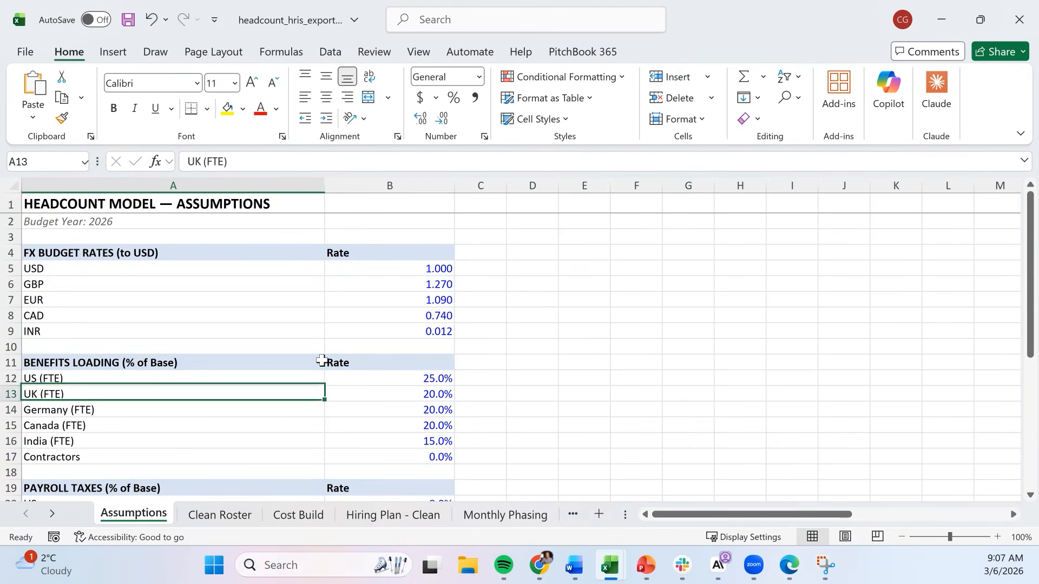
key(Down)
key(Down)
key(Down)
key(Down)
key(Down)
key(Up)
key(Up)
key(Up)
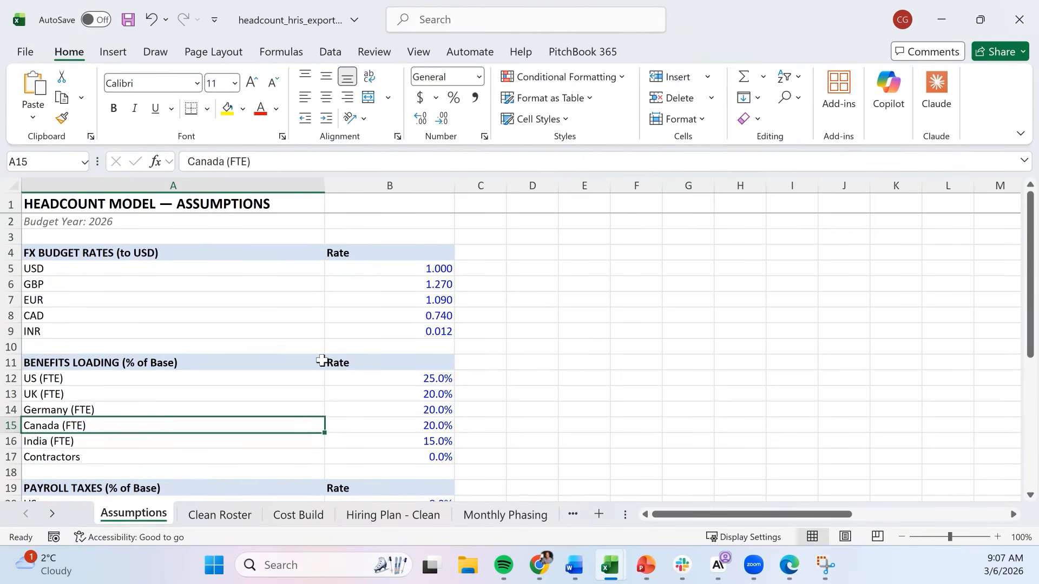
- Check the benefits loading and payroll tax percentages down the Rate column of the Assumptions sheet
key(Right)
key(Down)
key(Down)
key(Down)
key(Down)
key(Down)
key(Down)
key(Down)
key(Down)
key(Down)
key(Down)
key(Down)
key(Down)
key(Down)
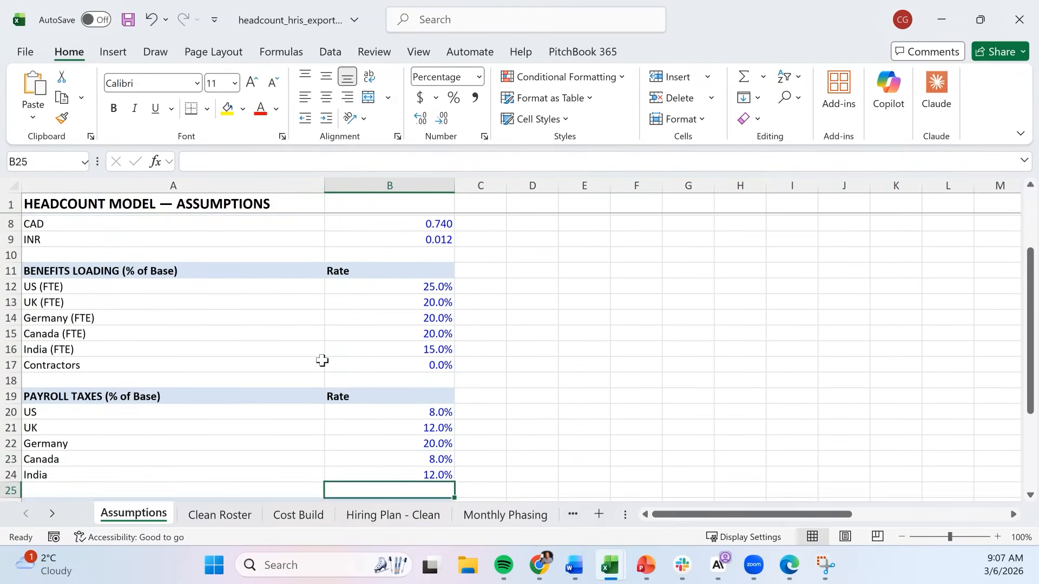
- Review the payroll tax rates and the benefits loading rates above them on the Assumptions sheet
key(Down)
key(Down)
key(Up)
key(Up)
key(Up)
key(Up)
key(Up)
key(Up)
key(Up)
key(Up)
key(Up)
key(Up)
key(Up)
key(Up)
key(Up)
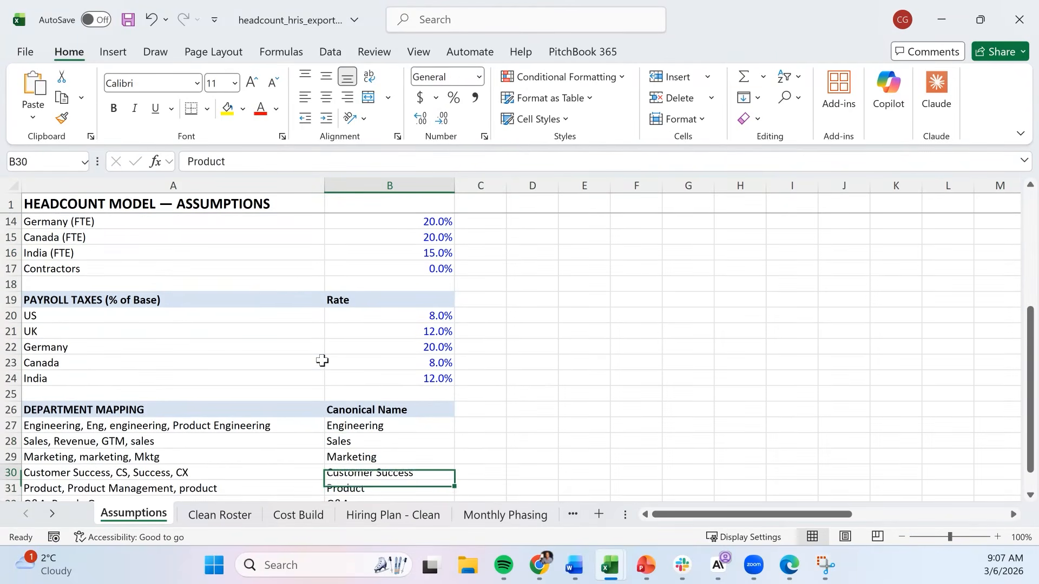
key(Up)
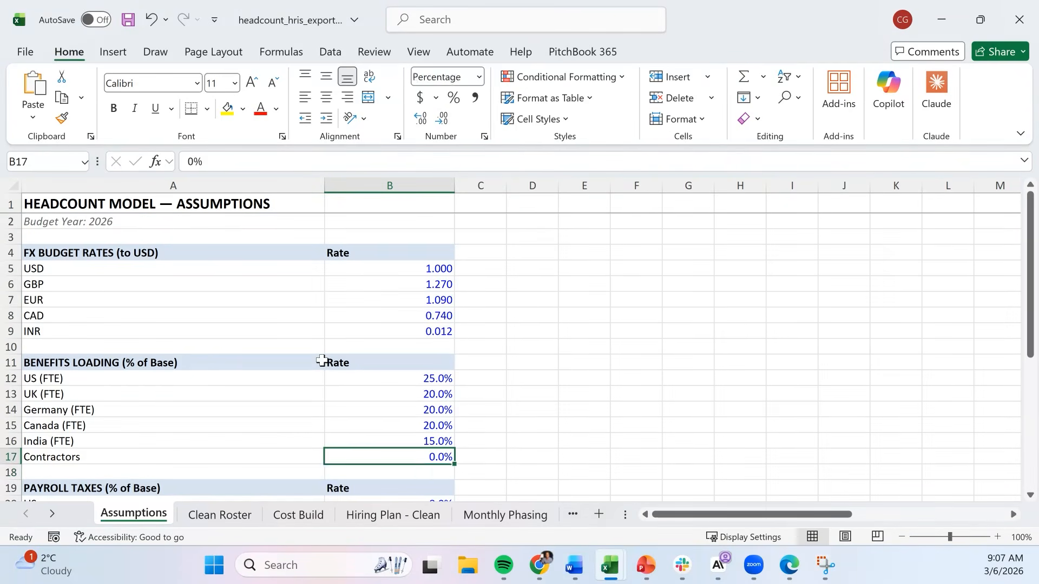
- Go down the Assumptions sheet from the contractor benefits rate through the payroll taxes to the department mapping
key(Down)
key(Down)
key(Down)
key(Down)
key(Down)
key(Down)
key(Down)
key(Down)
key(Down)
key(Down)
key(Down)
key(Down)
key(Down)
key(Down)
key(Down)
key(Down)
key(Down)
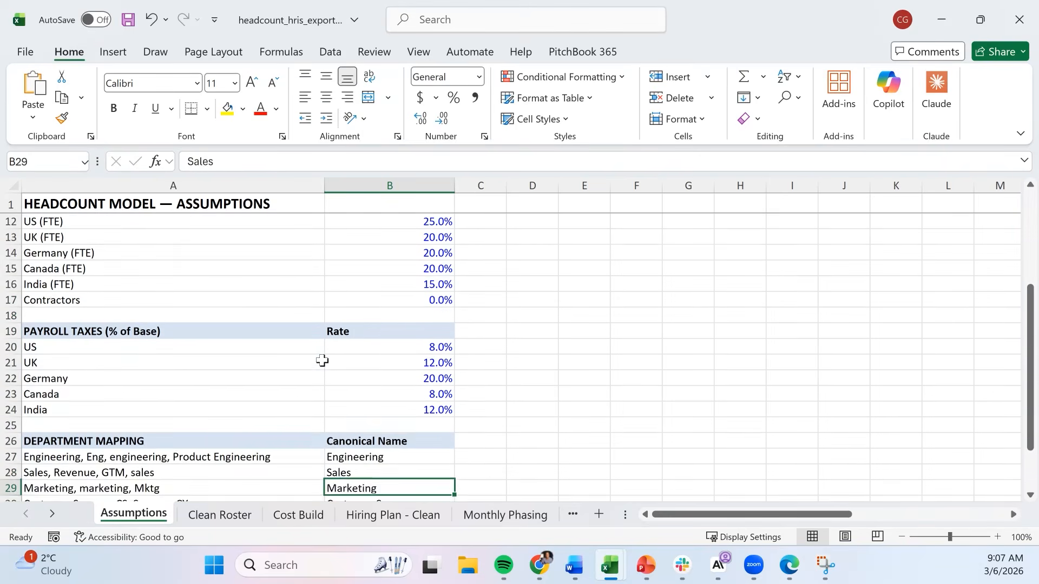
- Examine the raw department name variants listed in the Department Mapping section
key(Left)
key(Up)
key(Up)
key(Up)
key(Up)
key(Up)
key(Up)
key(Up)
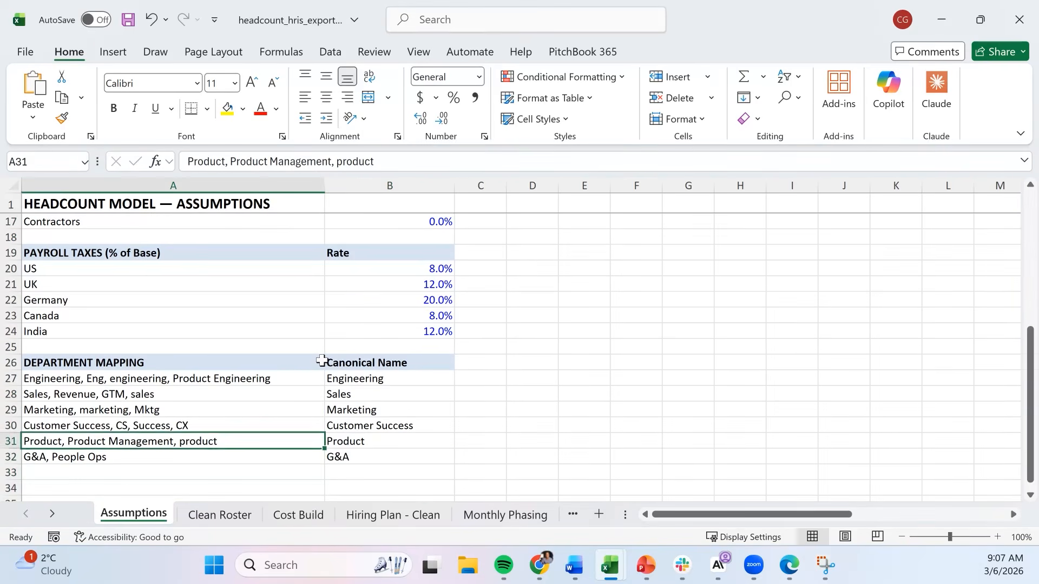
key(Down)
key(Down)
key(Down)
key(Down)
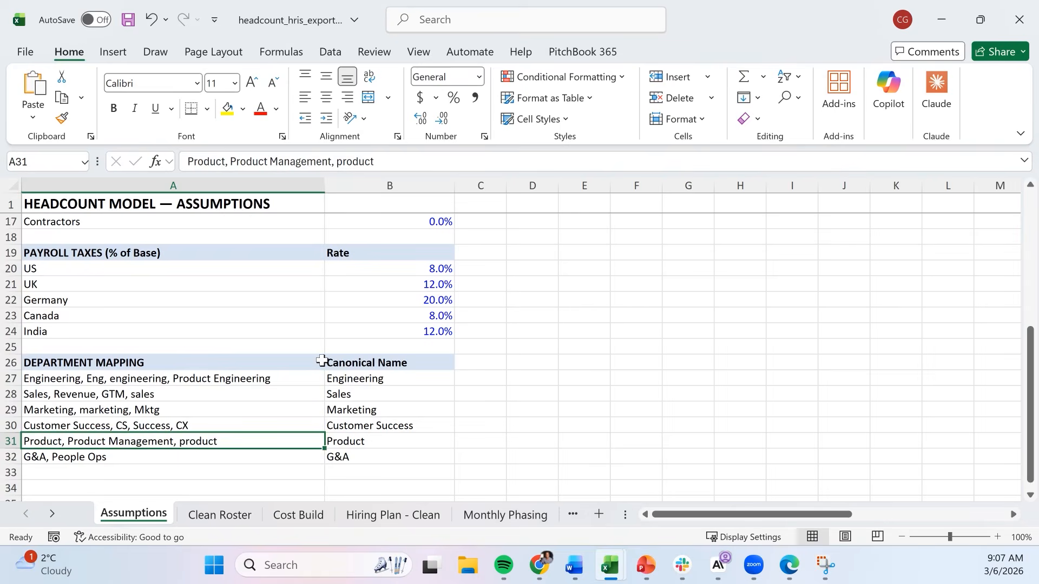
- Select the canonical department names in B27:B32 for review
key(Right)
key(Up)
key(Up)
key(Up)
key(Up)
key(shift+Down)
key(shift+Down)
key(shift+Down)
key(shift+Down)
key(shift+Down)
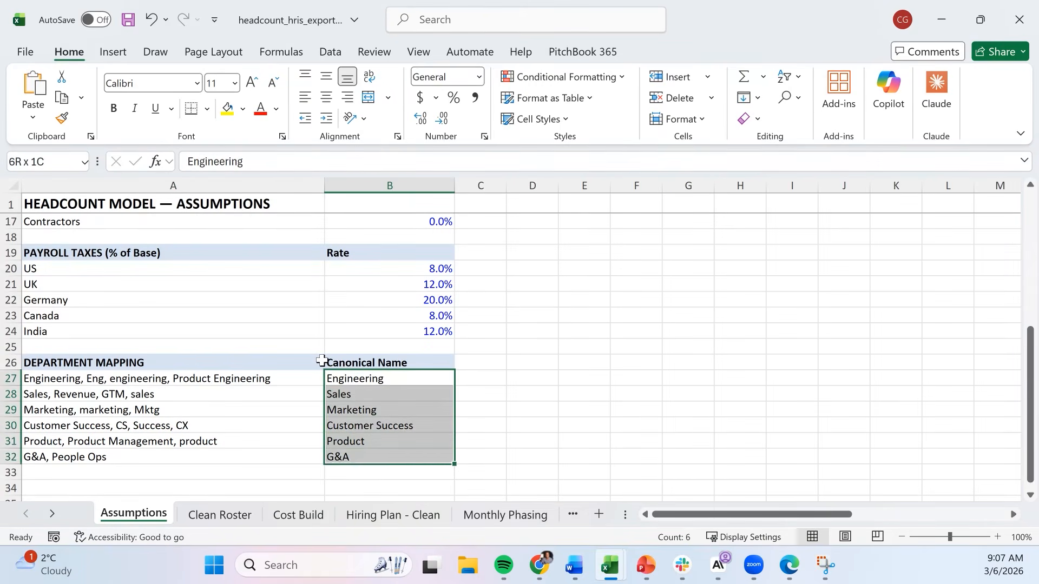
- Autofit the Start Date column on the Clean Roster sheet so its dates fit
key(ctrl+Page_Down)
key(Right)
key(Right)
key(Right)
key(ctrl+space)
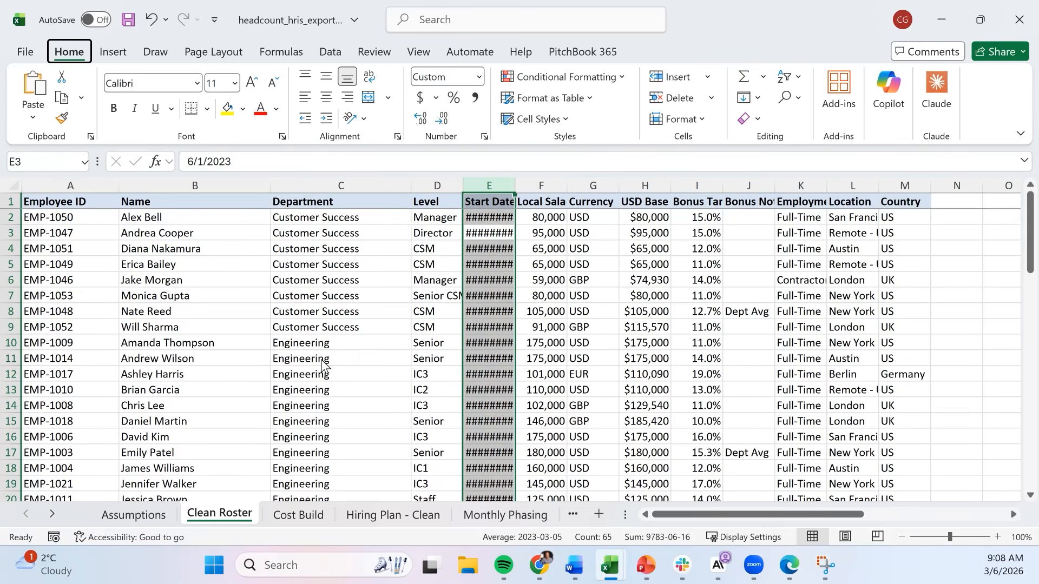
key(alt+h)
key(o)
key(i)
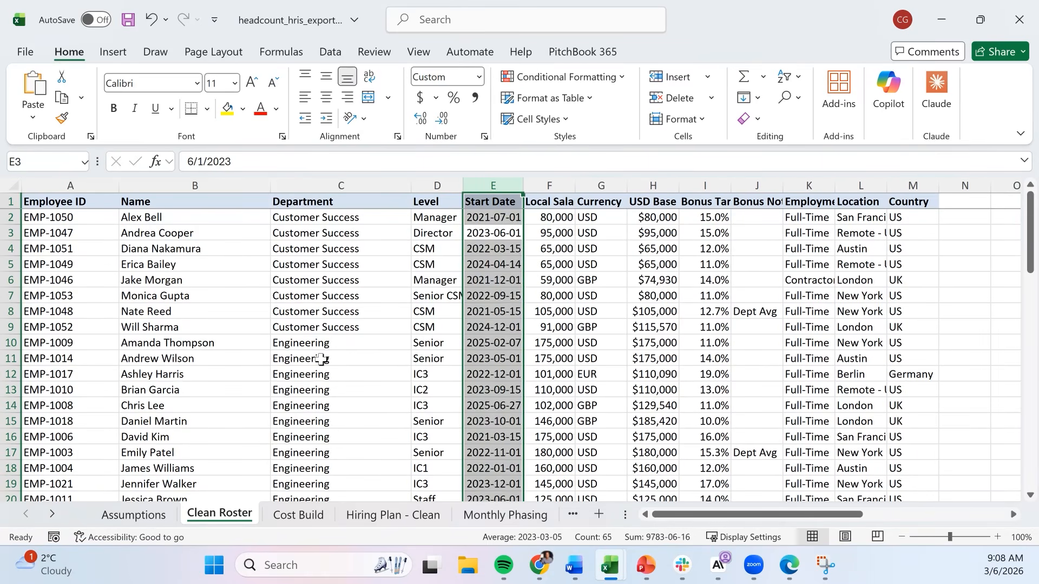
- Autofit the Local Salary column on the Clean Roster sheet
key(Left)
key(Right)
key(Right)
key(ctrl+space)
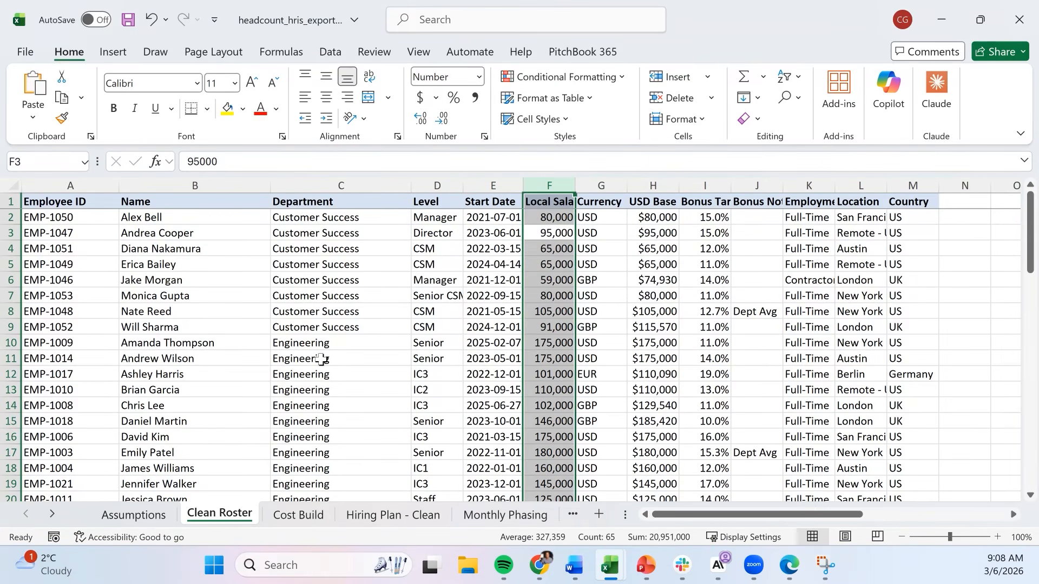
key(alt+h)
key(o)
key(i)
- Check the standardized department names down the Department column of the Clean Roster, returning to its header
key(Left)
key(Left)
key(Left)
key(ctrl+space)
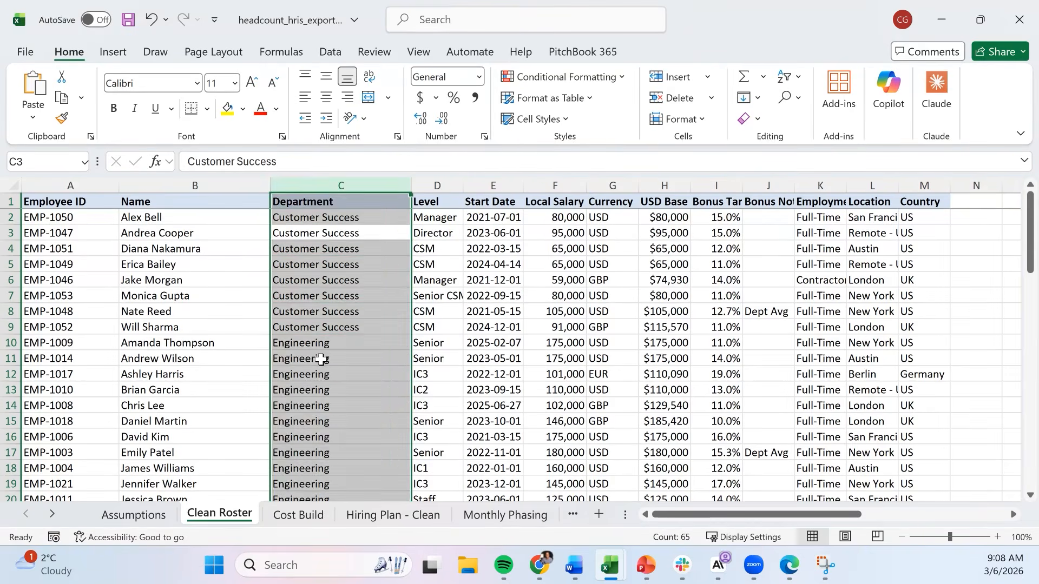
key(Up)
key(Up)
key(Down)
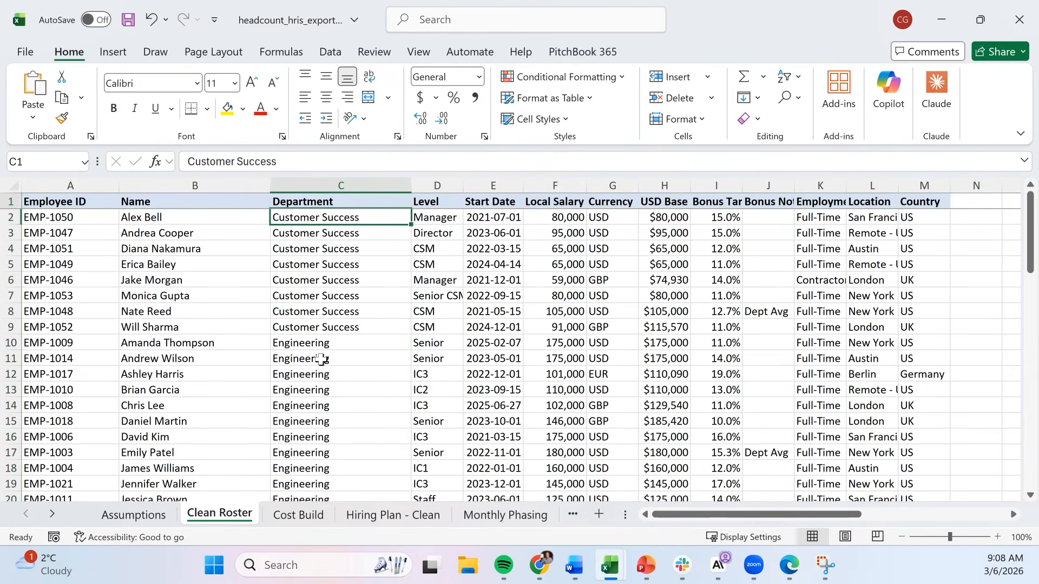
key(Page_Down)
key(Page_Down)
key(Page_Down)
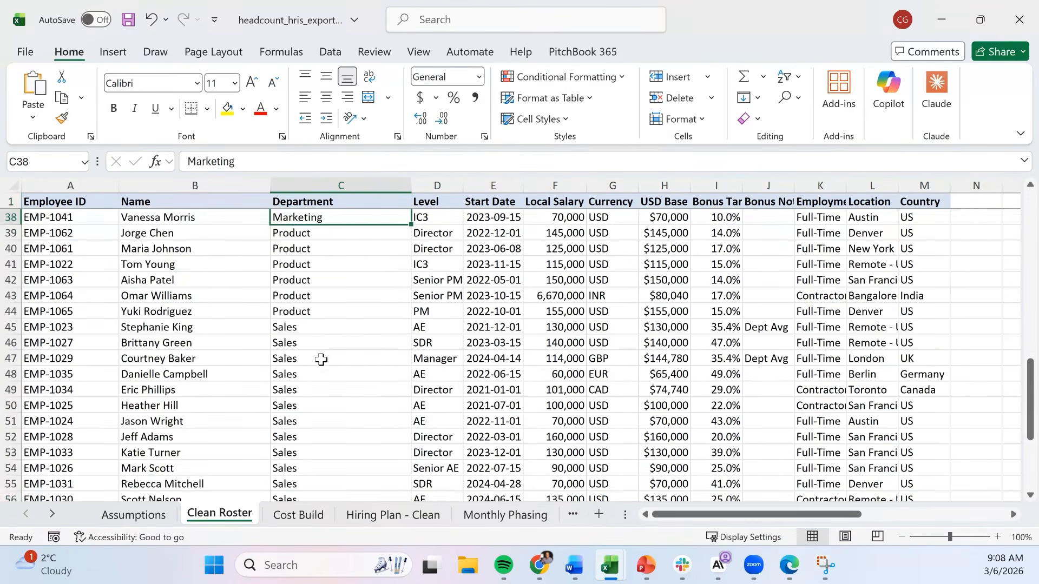
key(Page_Up)
key(Page_Up)
key(ctrl+Up)
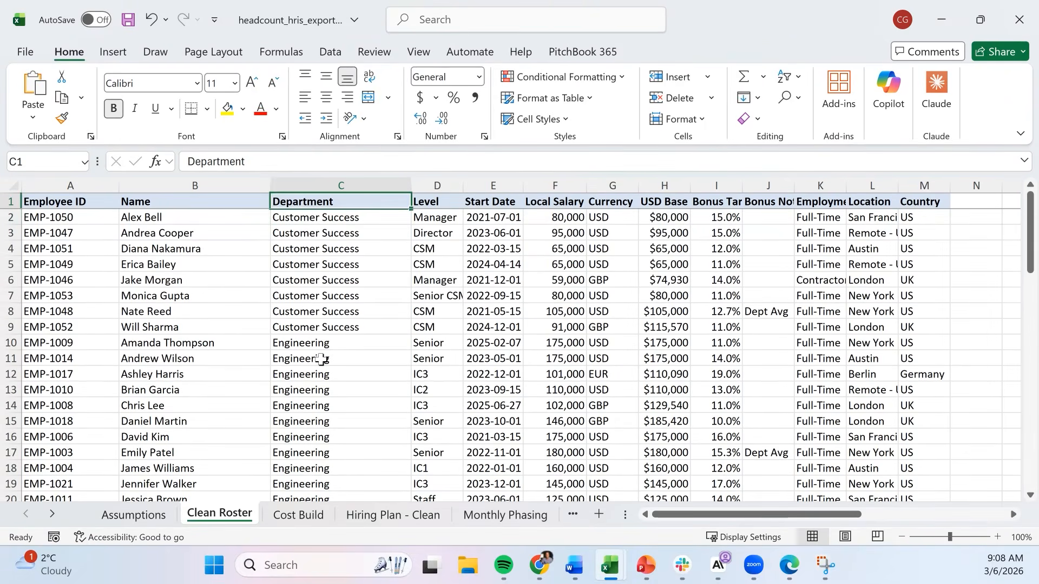
- Highlight the Local Salary values, followed by the USD Base values, to compare the two columns
key(Right)
key(Right)
key(Right)
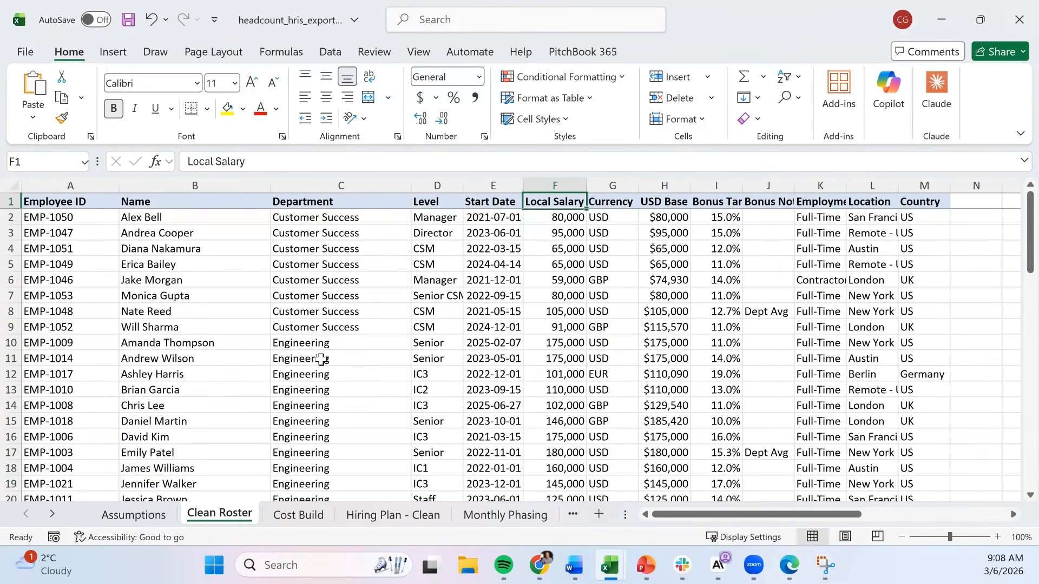
key(ctrl+shift+Down)
key(Right)
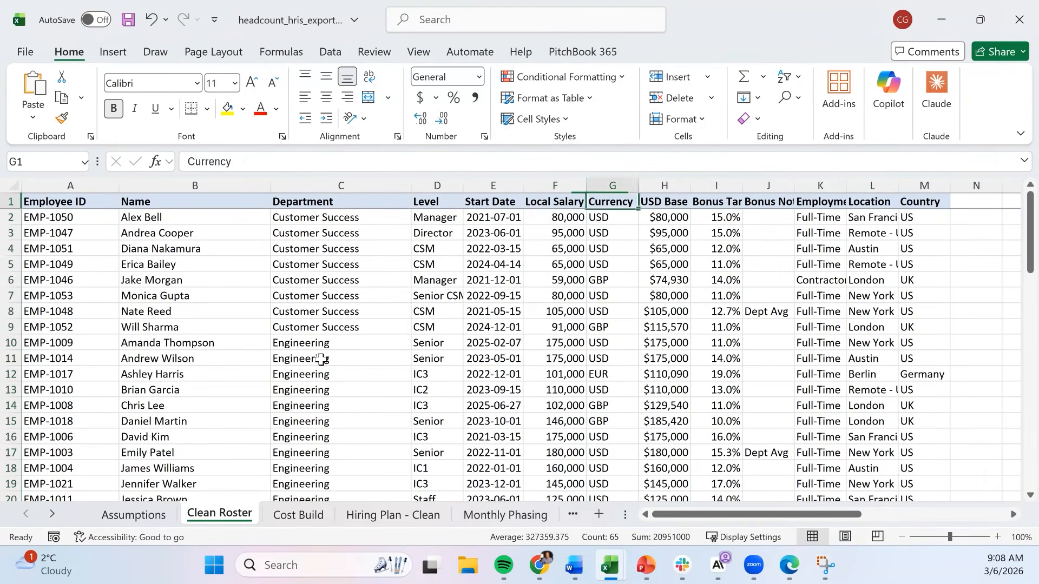
key(Right)
key(ctrl+shift+Down)
- Inspect the FX lookup formulas in the USD Base column through the Engineering employees
key(Down)
key(Down)
key(Down)
key(Down)
key(Down)
key(Down)
key(Down)
key(Down)
key(Down)
key(Down)
key(Down)
key(Down)
key(Down)
key(Down)
key(Down)
key(Down)
key(Down)
key(Down)
key(Down)
key(Down)
key(Down)
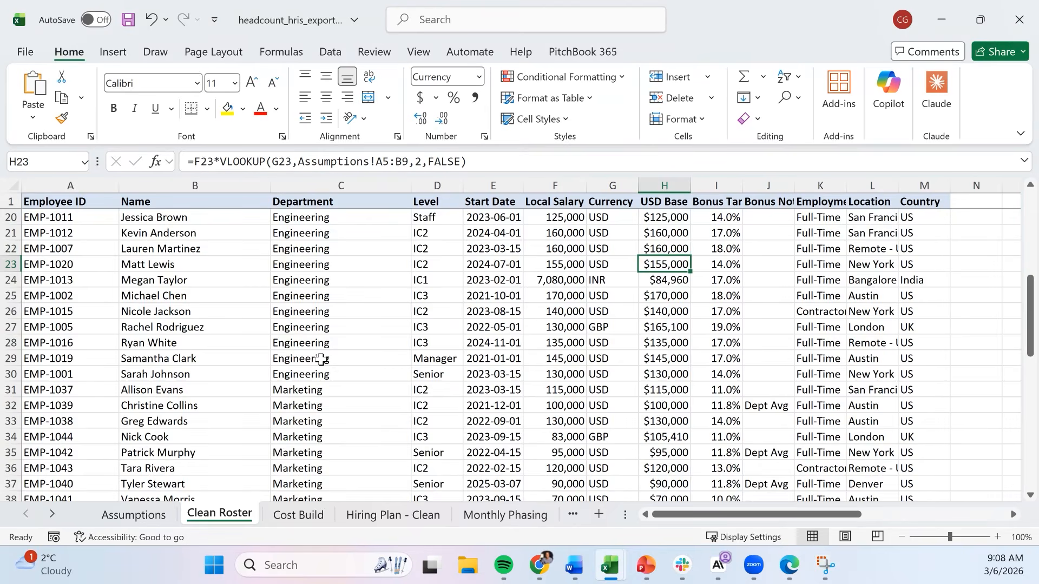
- Check the USD Base conversion formulas for the Product and Sales employees paid in foreign currencies
key(Page_Down)
key(Down)
key(Down)
key(Down)
key(Down)
key(Down)
key(Down)
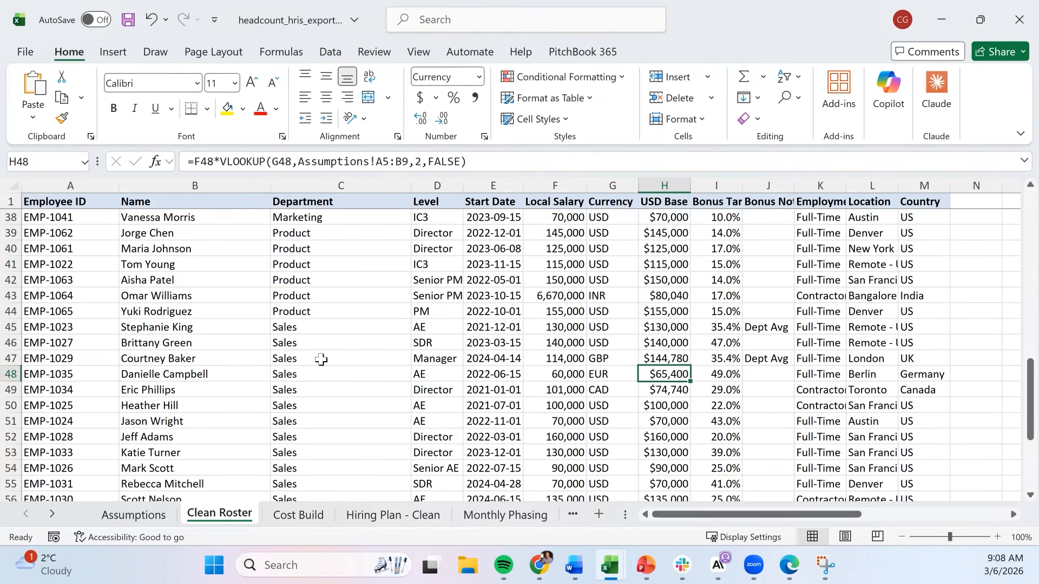
key(Down)
key(Down)
key(Page_Down)
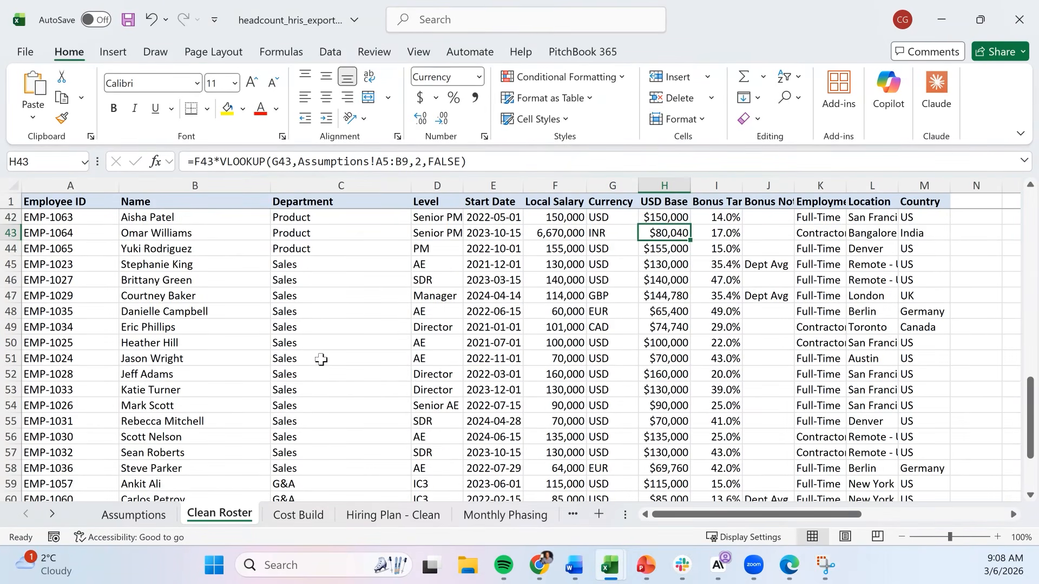
- Compare the local salary, currency and USD base of the INR-paid Product contractor in row 43
key(Left)
key(Left)
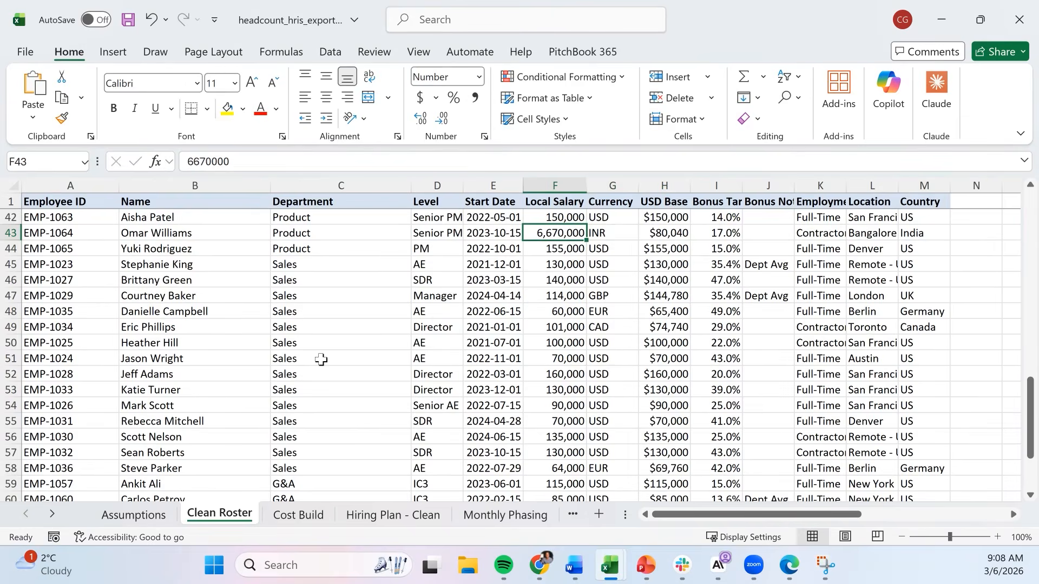
key(Left)
key(Right)
key(Right)
key(Right)
- Review the bonus target percentages and the Dept Avg bonus notes for the Sales and G&A employees
key(Right)
key(Page_Down)
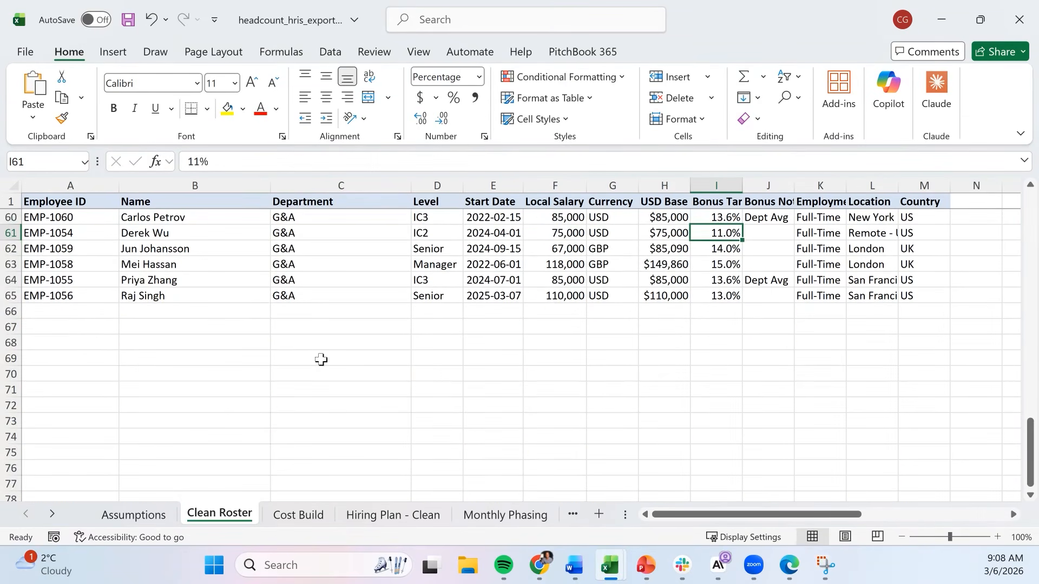
key(Page_Up)
key(Right)
key(Down)
key(Down)
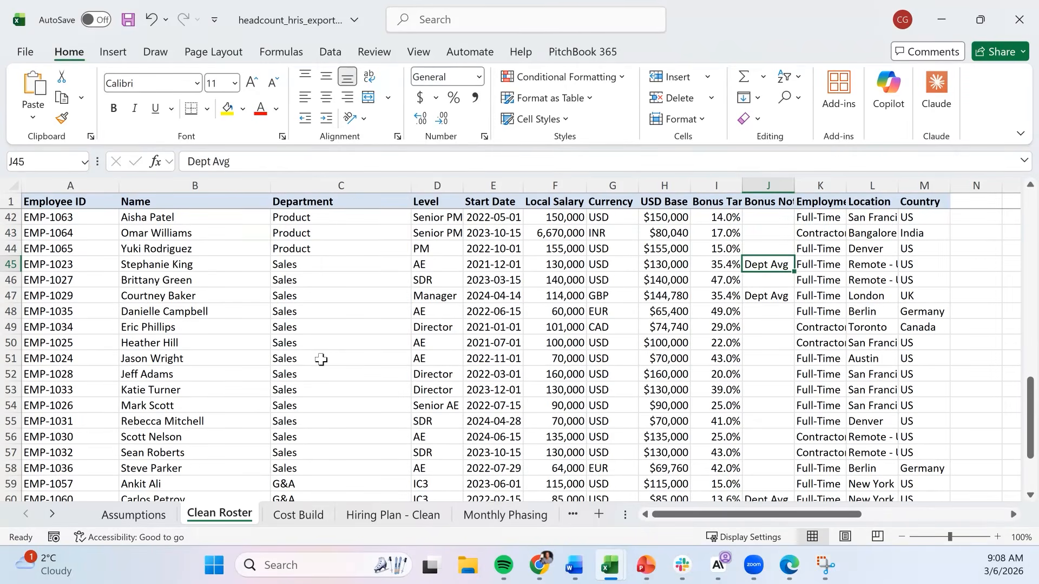
key(Page_Down)
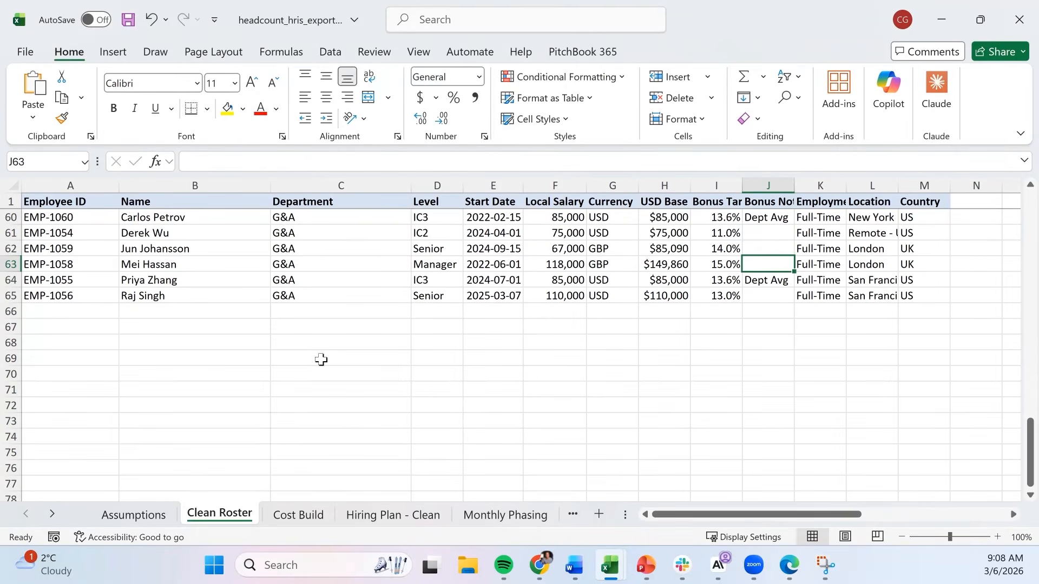
key(Page_Up)
key(Left)
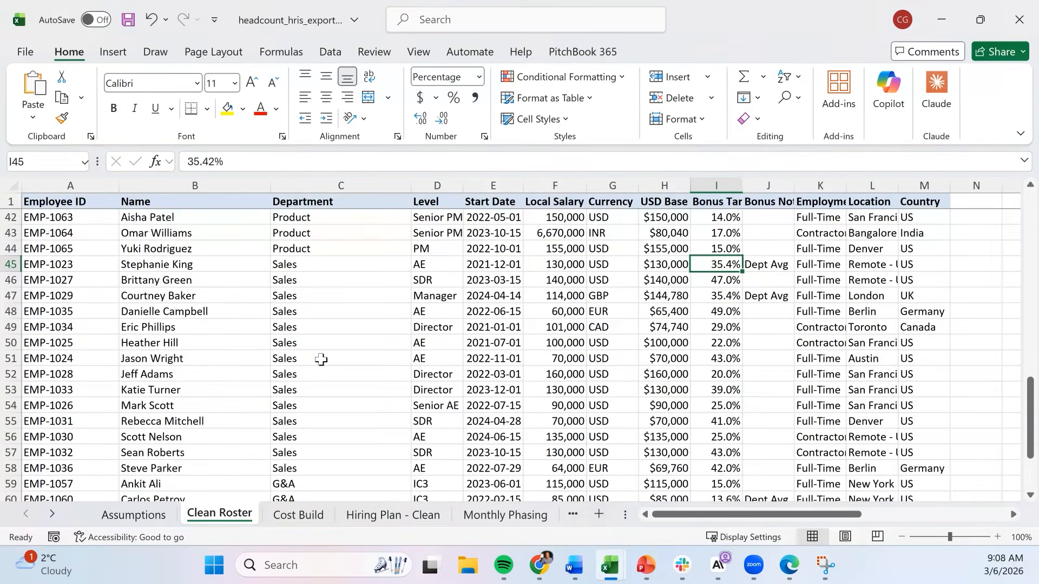
- Go back up the bonus target column to check the percentages of the Product, Marketing and Engineering employees
key(Up)
key(Up)
key(Up)
key(Up)
key(Up)
key(Up)
key(Up)
key(Up)
key(Up)
key(Up)
key(Up)
key(Up)
key(Up)
key(Up)
key(Up)
key(Up)
key(Up)
key(Up)
key(Up)
key(Up)
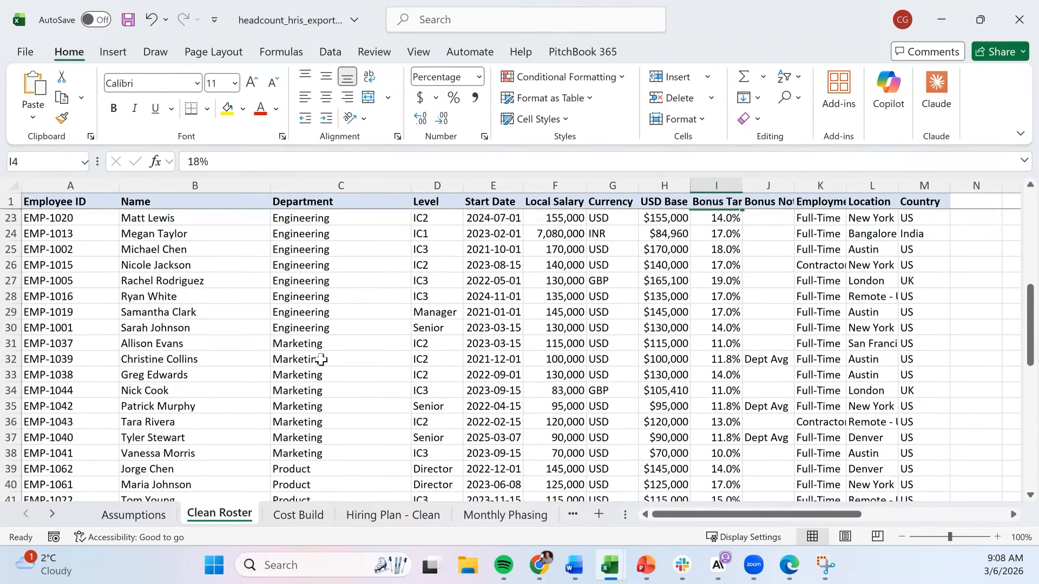
- Open the Cost Build sheet and select the USD Base Salary column to review its roster-linked values
key(ctrl+Page_Down)
key(Down)
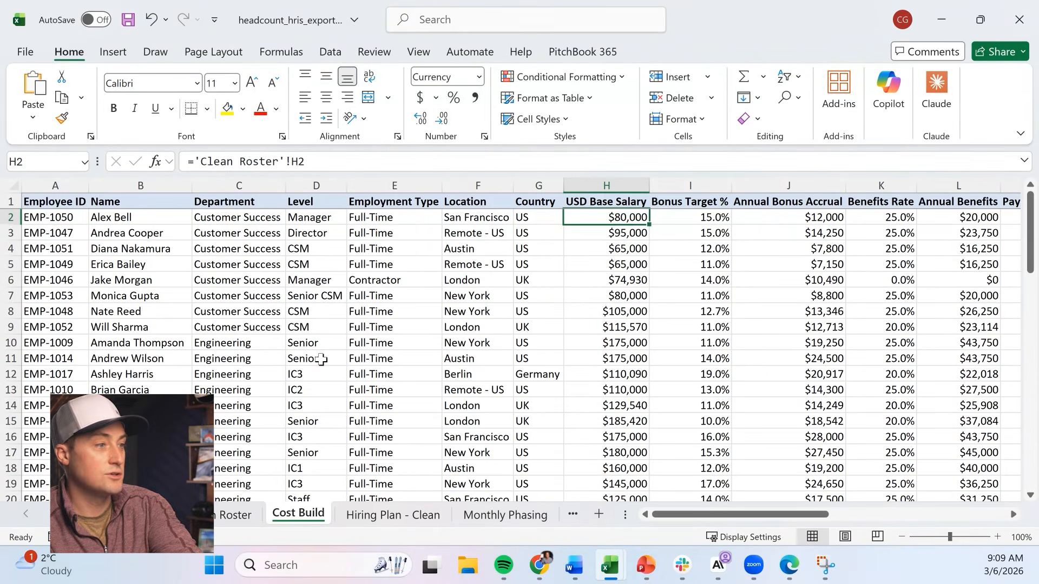
key(ctrl+shift+Down)
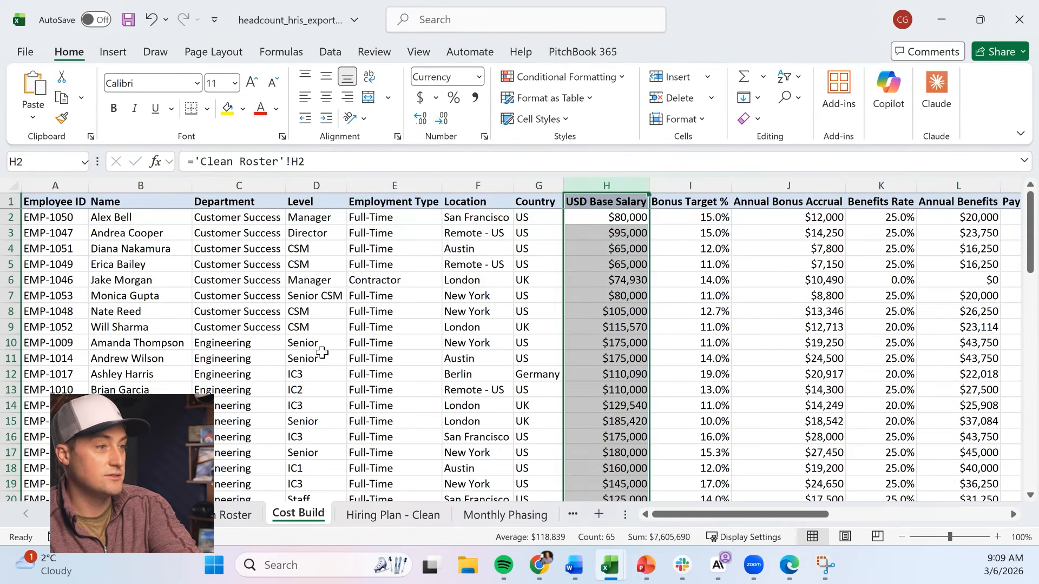
- Check the Bonus Target % column and the Annual Bonus Accrual formulas on the Cost Build sheet
key(Right)
key(ctrl+shift+Down)
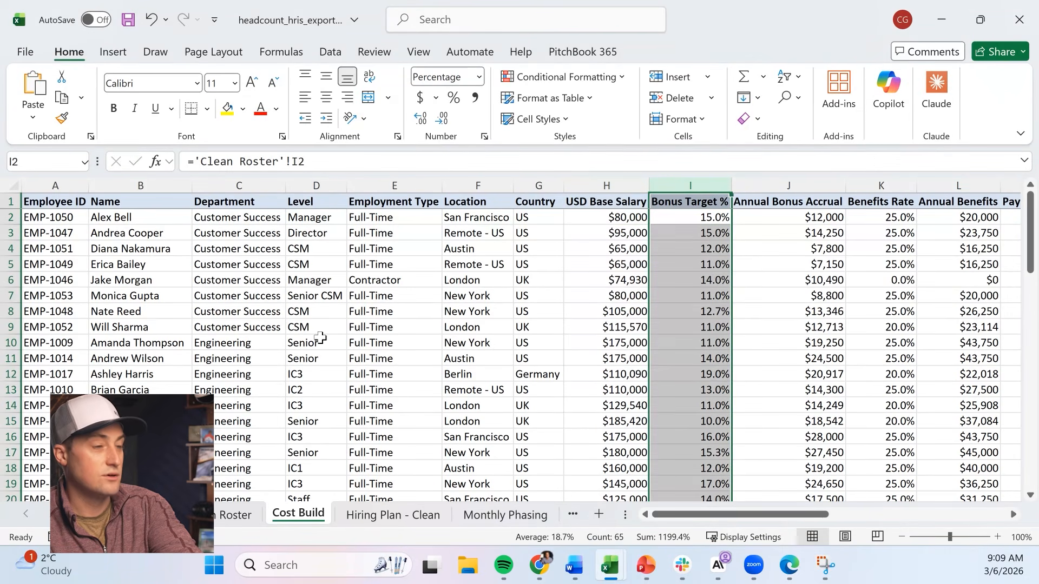
key(Up)
key(Down)
key(Right)
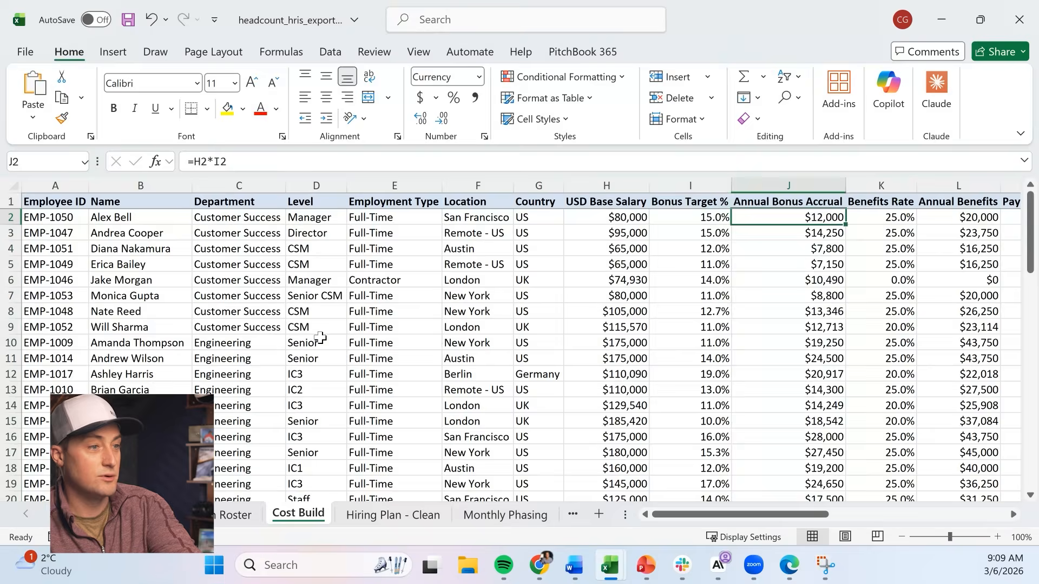
key(ctrl+shift+Down)
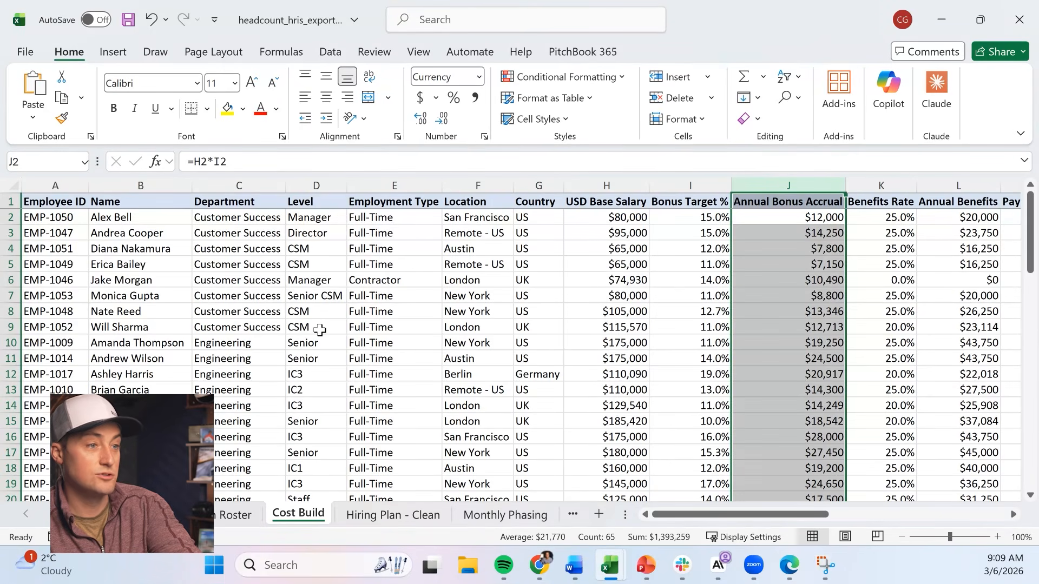
- Inspect the Benefits Rate and Annual Benefits formulas, including the London contractor's benefits rate in row 6
key(Right)
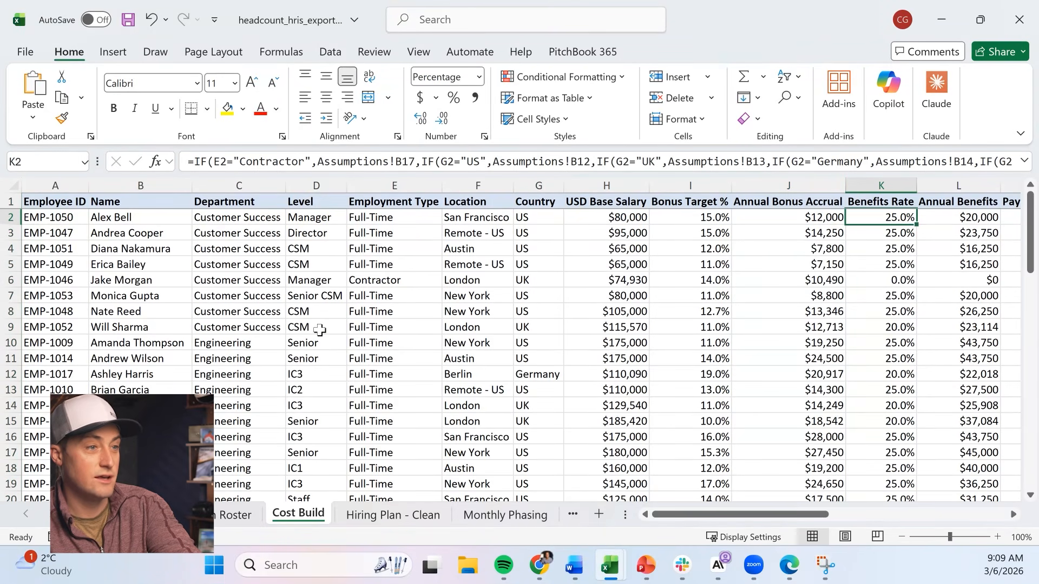
key(Right)
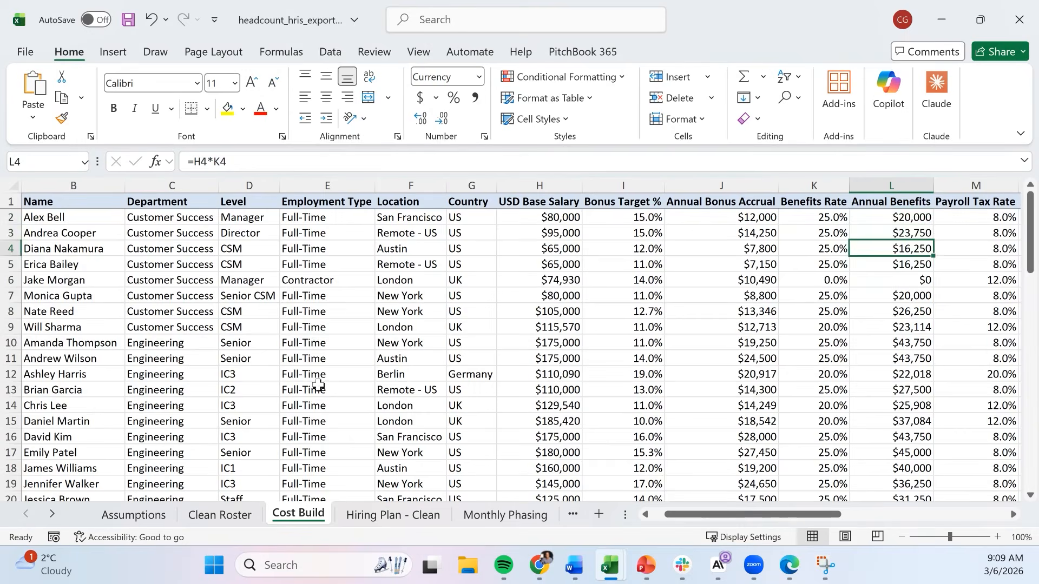
key(Down)
key(Down)
key(Left)
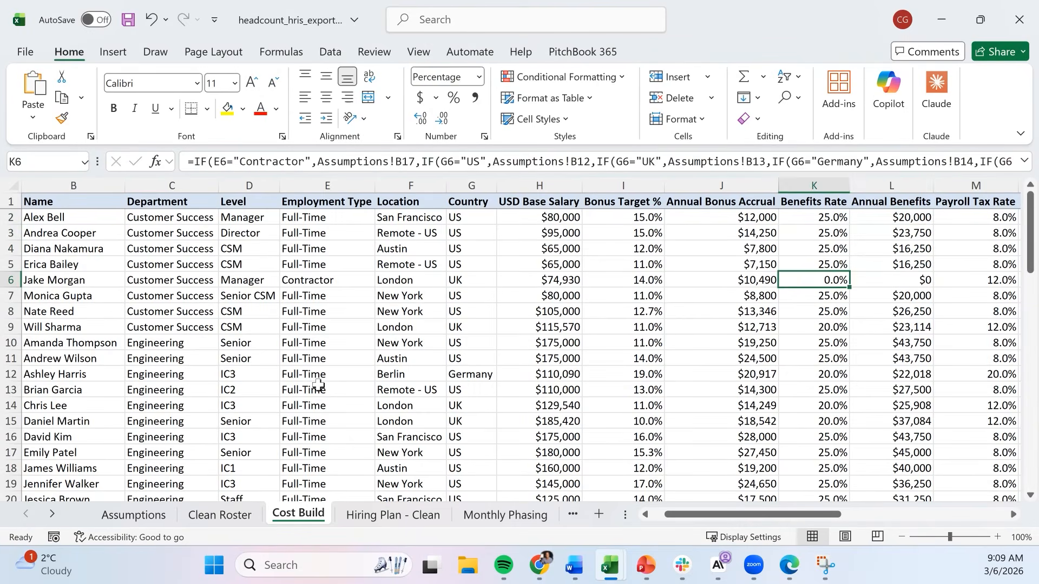
key(Right)
key(Up)
key(Up)
key(Up)
key(ctrl+space)
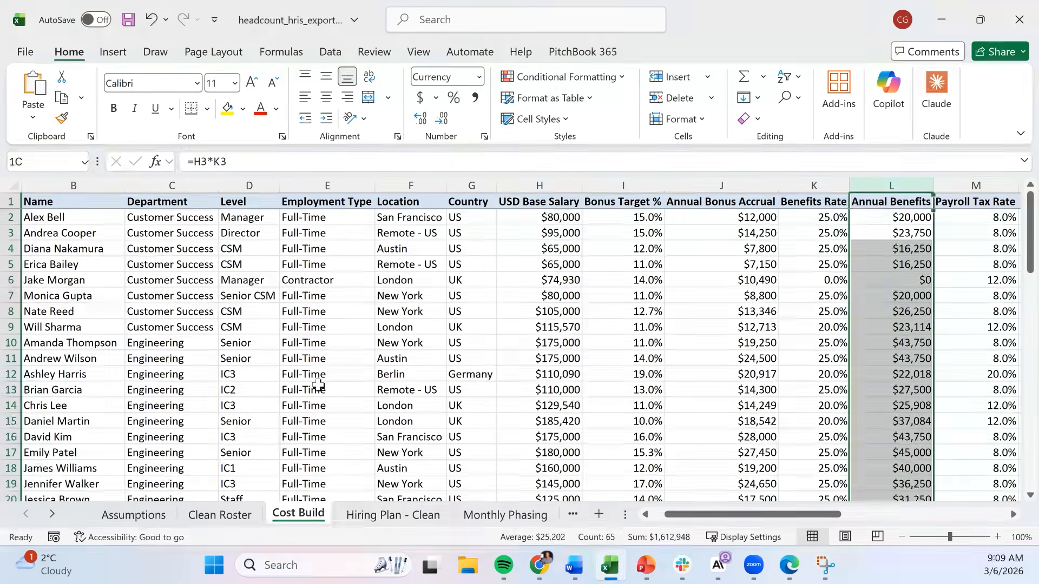
key(Up)
key(Up)
key(Down)
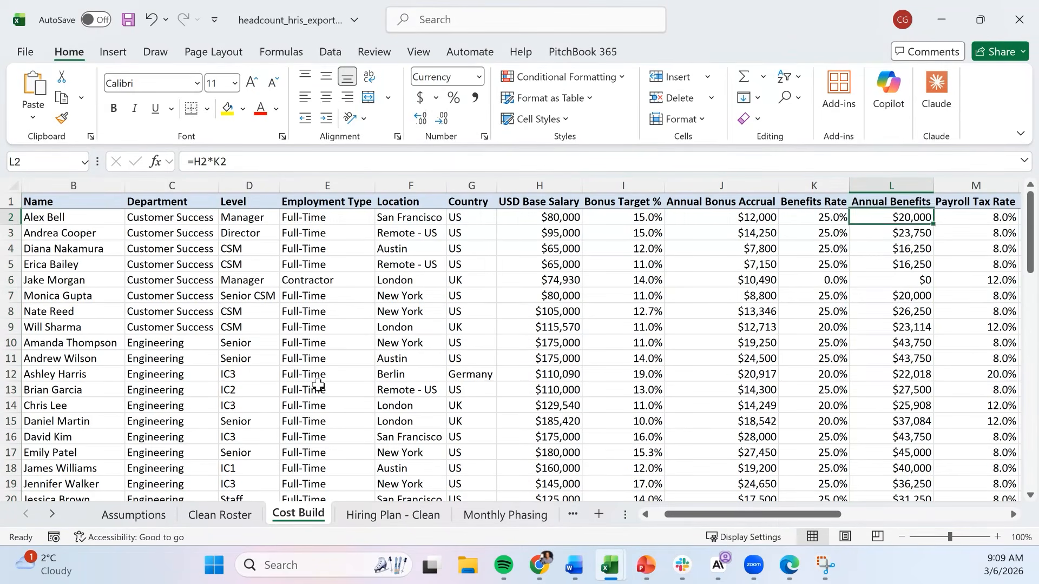
- Check the formulas behind the annual payroll tax, fully loaded annual and fully loaded monthly costs
key(Right)
key(Right)
key(Right)
key(Left)
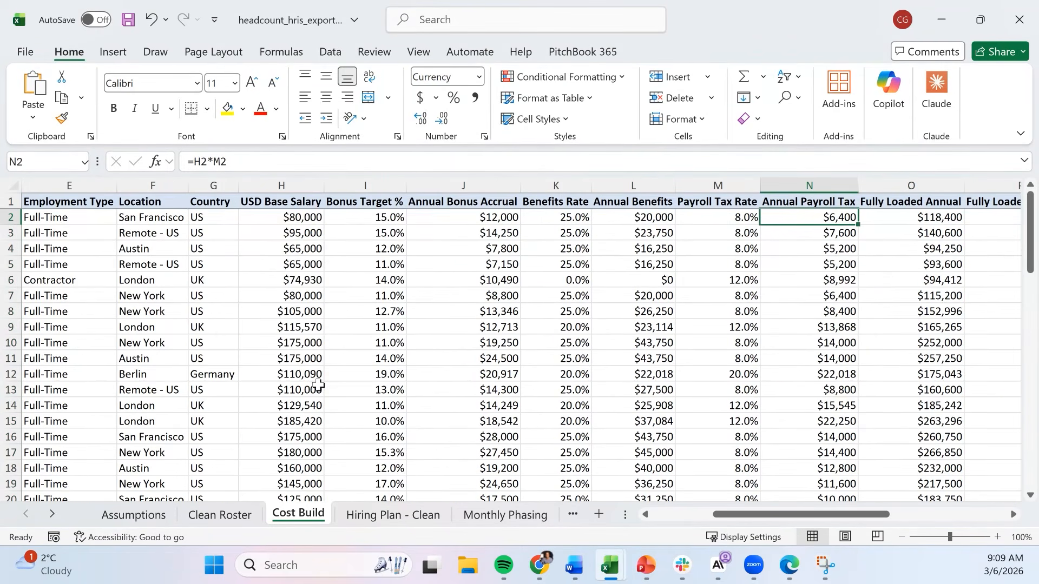
key(Down)
key(Up)
key(Right)
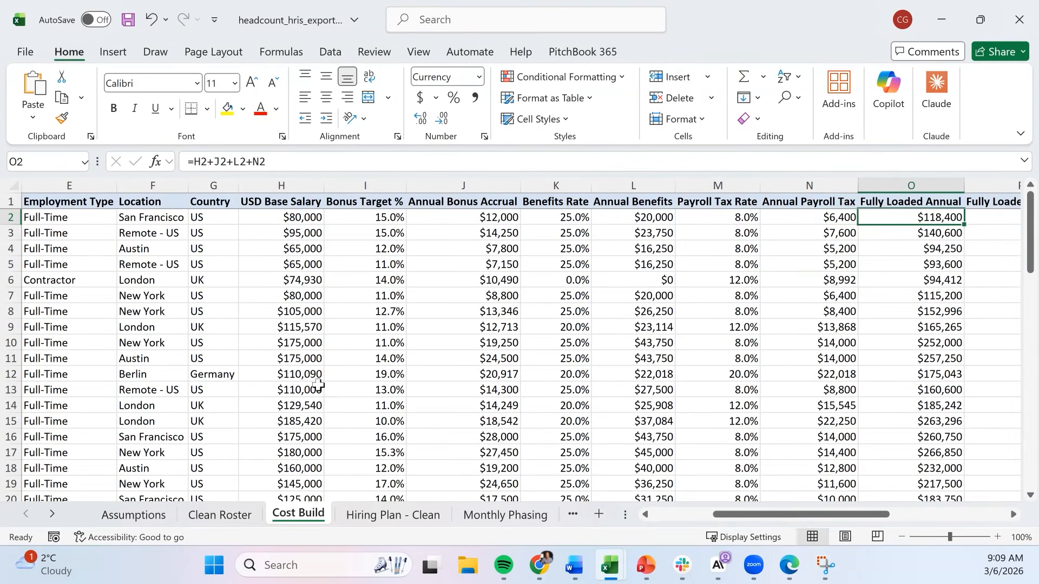
key(Page_Down)
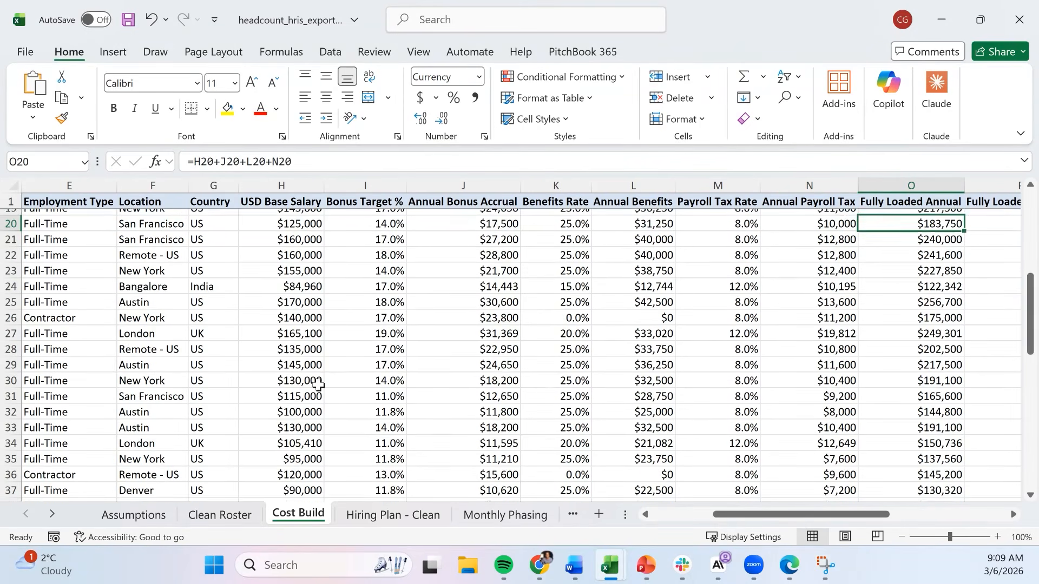
key(Right)
key(Page_Up)
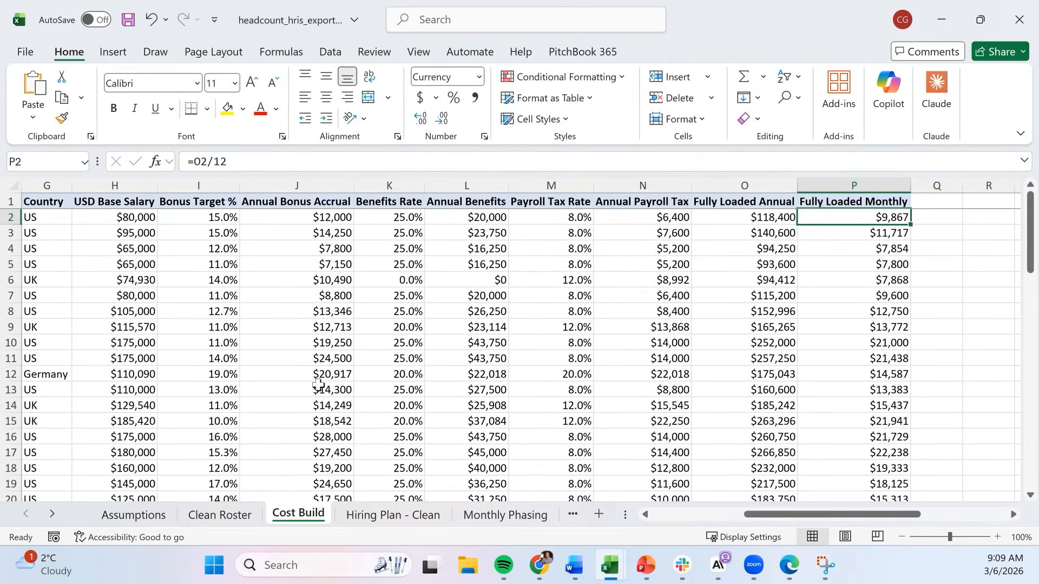
key(Left)
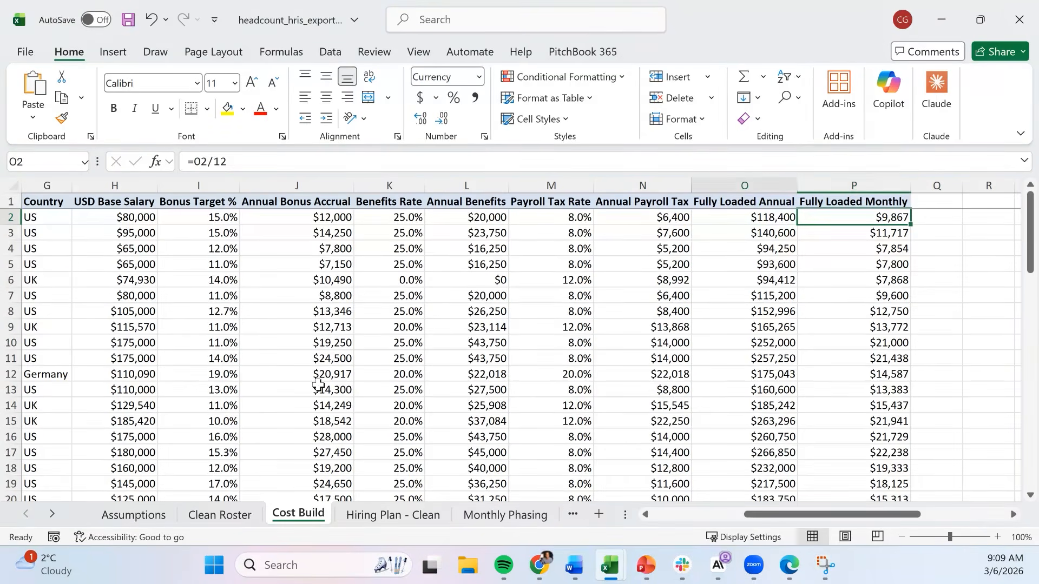
- Review the Fully Loaded Annual costs down to row 26, then return to row 3
key(Page_Down)
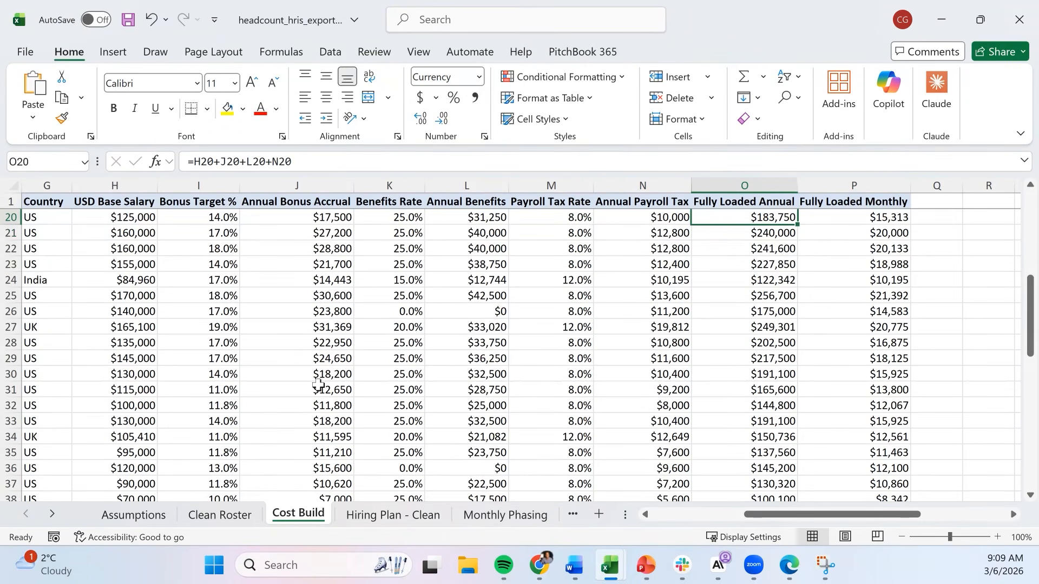
key(Down)
key(Down)
key(Down)
key(Down)
key(Down)
key(Down)
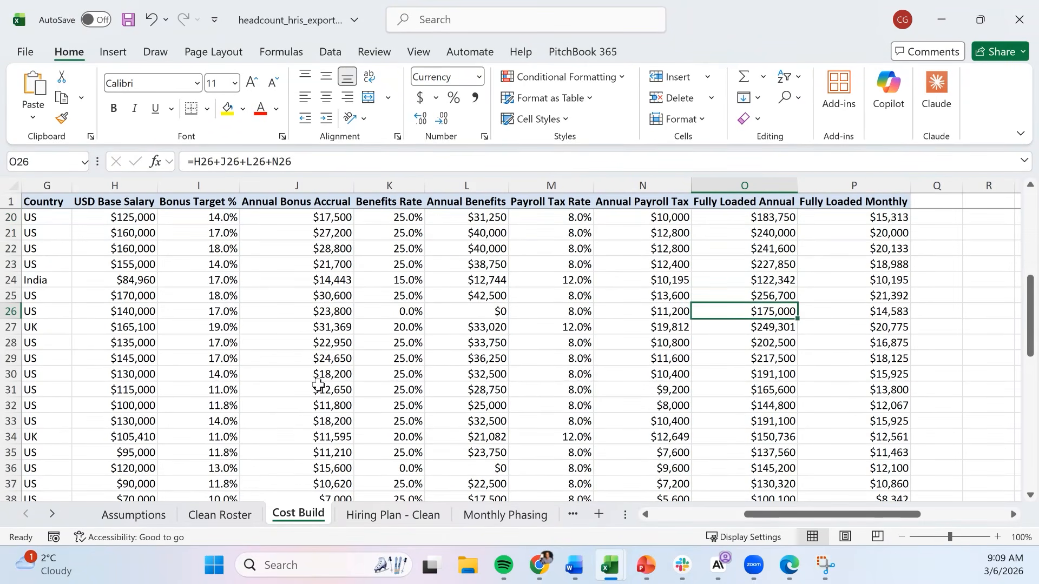
key(Page_Up)
key(Up)
key(Up)
key(Up)
key(Up)
key(Up)
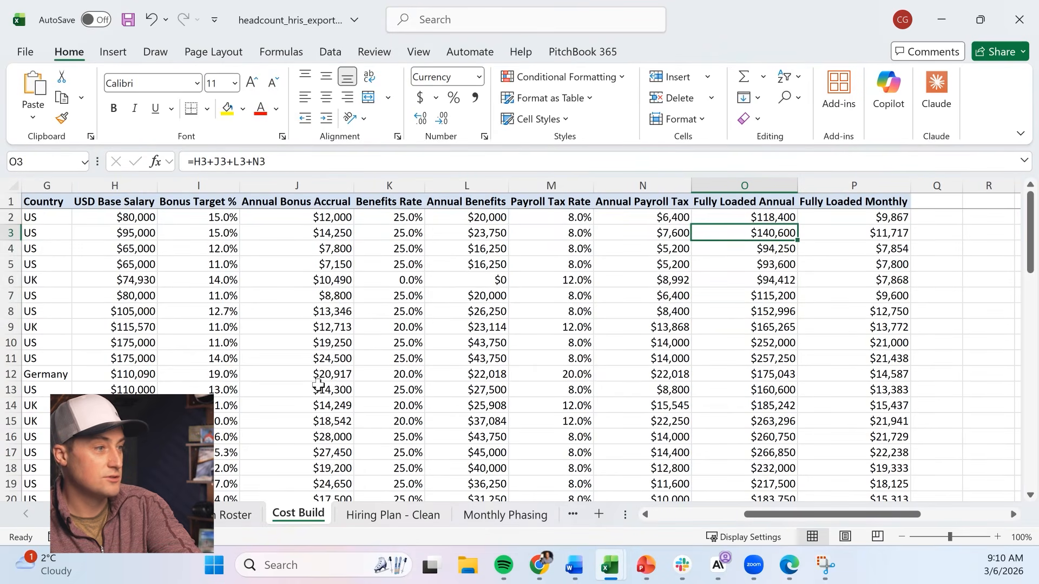
- Trace row 3 from its fully loaded annual cost back to the USD base salary and forward again
key(Left)
key(Left)
key(Left)
key(Left)
key(Left)
key(Left)
key(Left)
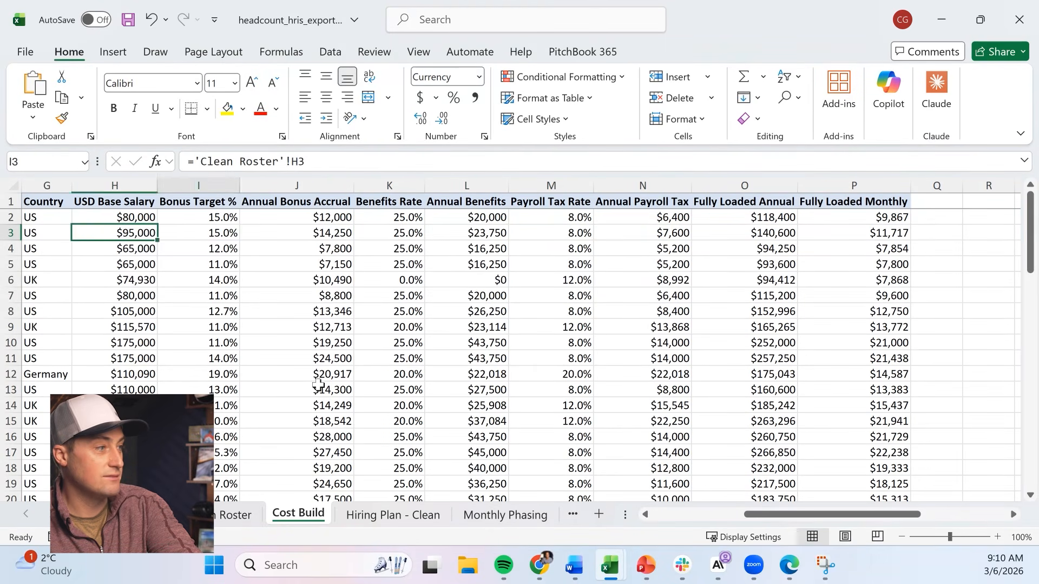
key(Right)
key(Right)
key(Right)
key(Right)
key(Right)
key(Right)
key(Right)
key(Right)
key(Left)
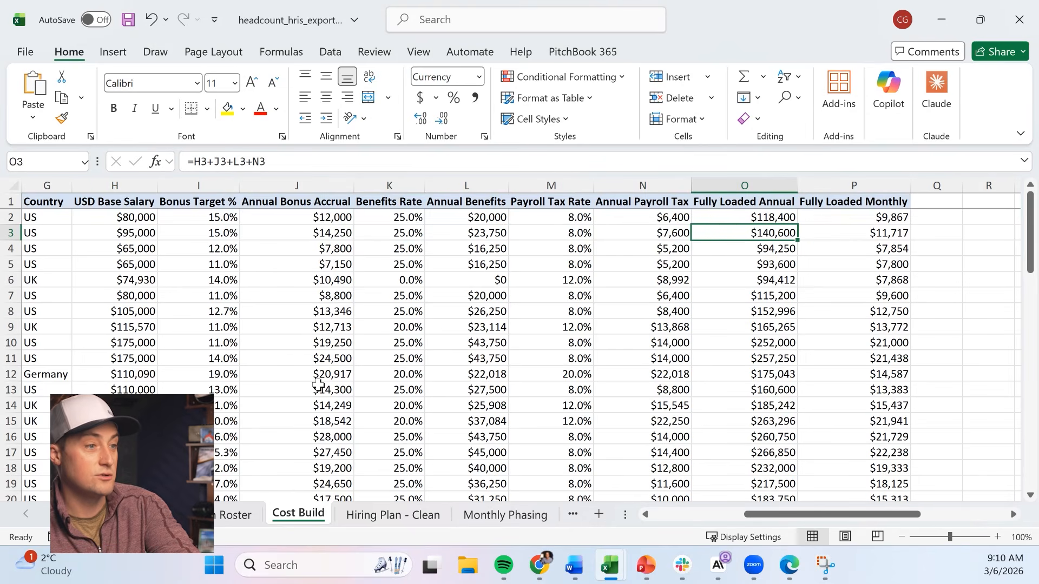
- Go down to the Senior Engineering employee in row 17 and inspect the roster-linked details and USD base salary
key(Down)
key(Down)
key(Down)
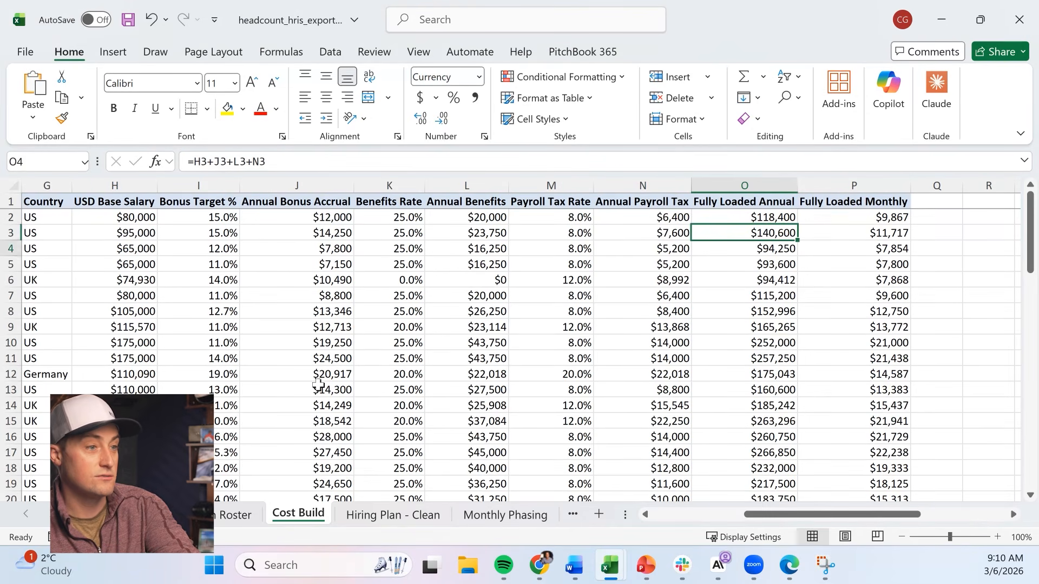
key(Down)
key(Down)
key(Down)
key(Left)
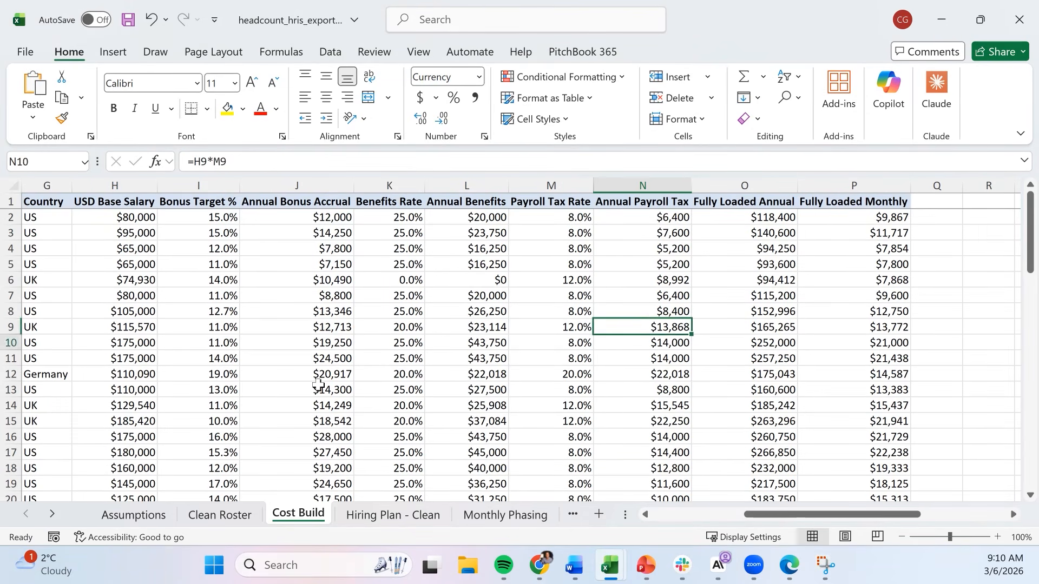
key(Down)
key(Down)
key(Down)
key(Down)
key(Down)
key(Down)
key(Down)
key(Down)
key(Left)
key(Left)
key(Left)
key(Left)
key(Left)
key(Left)
key(Left)
key(Left)
key(Left)
key(Left)
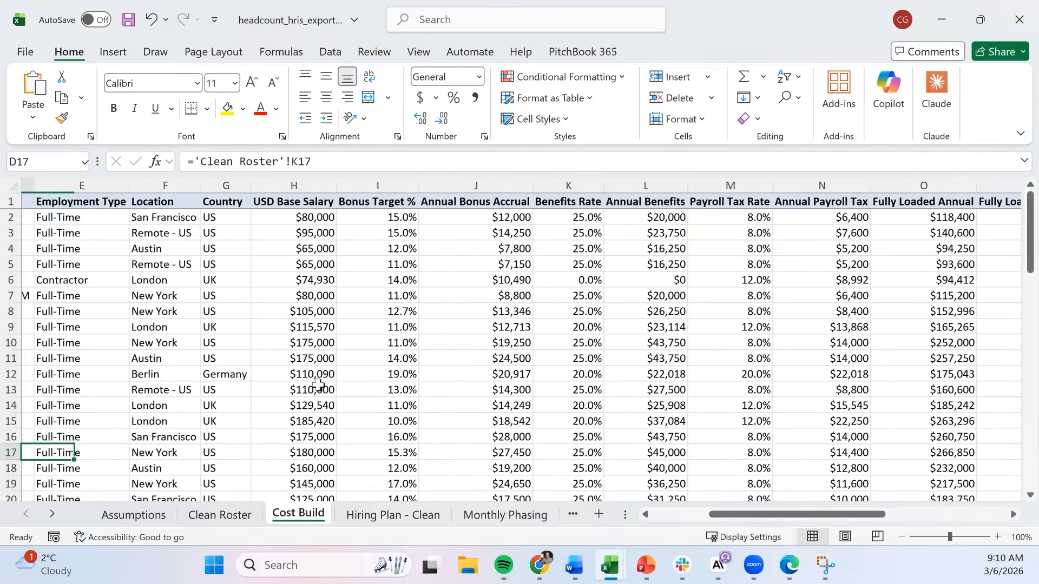
key(Right)
key(Right)
key(Right)
key(Right)
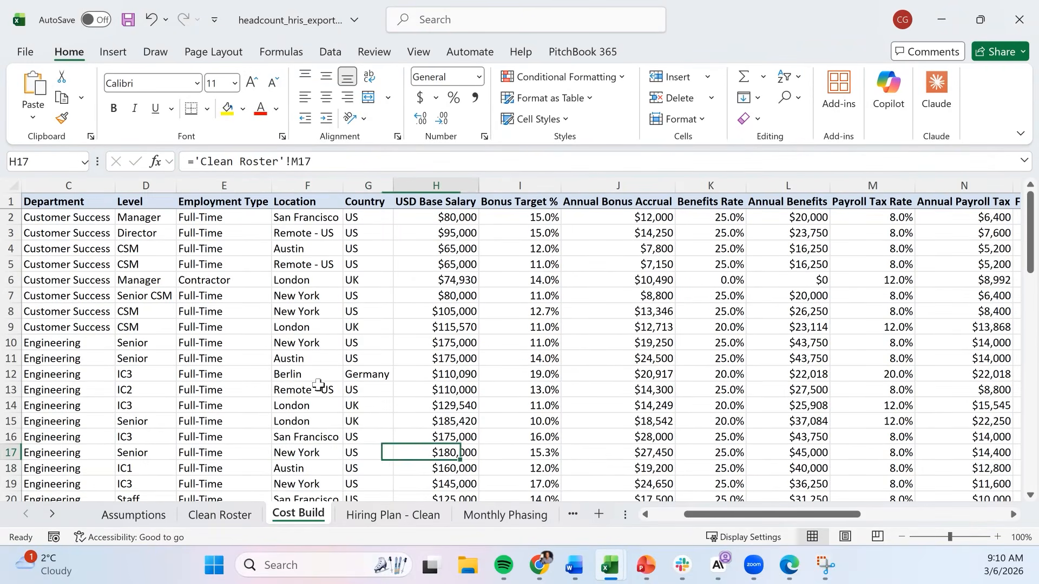
key(Right)
key(Left)
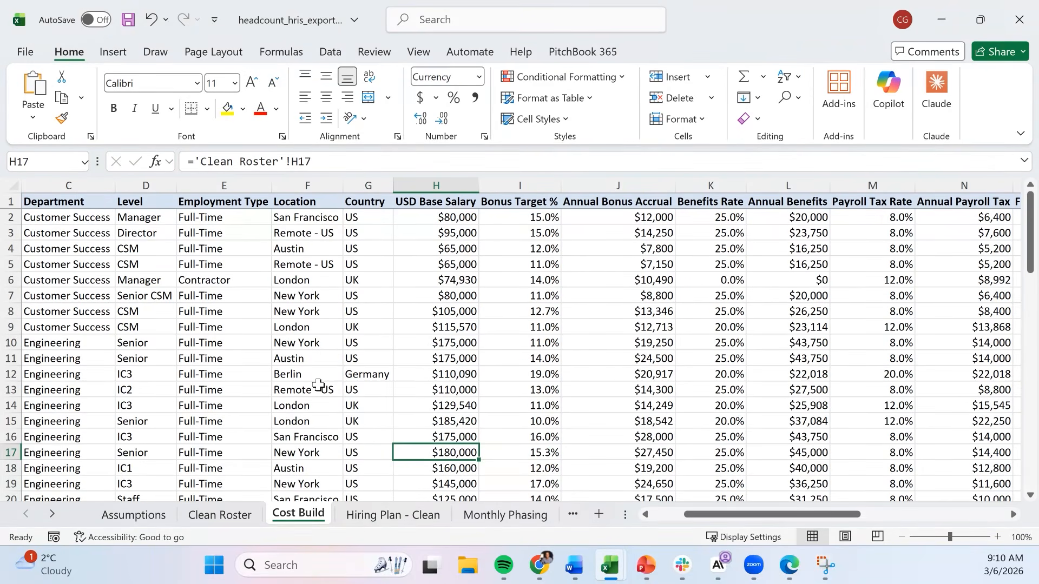
- Follow row 17's costs across to the fully loaded monthly amount, then go back to the payroll tax rate formula
key(Right)
key(Right)
key(Right)
key(Right)
key(Right)
key(Right)
key(Right)
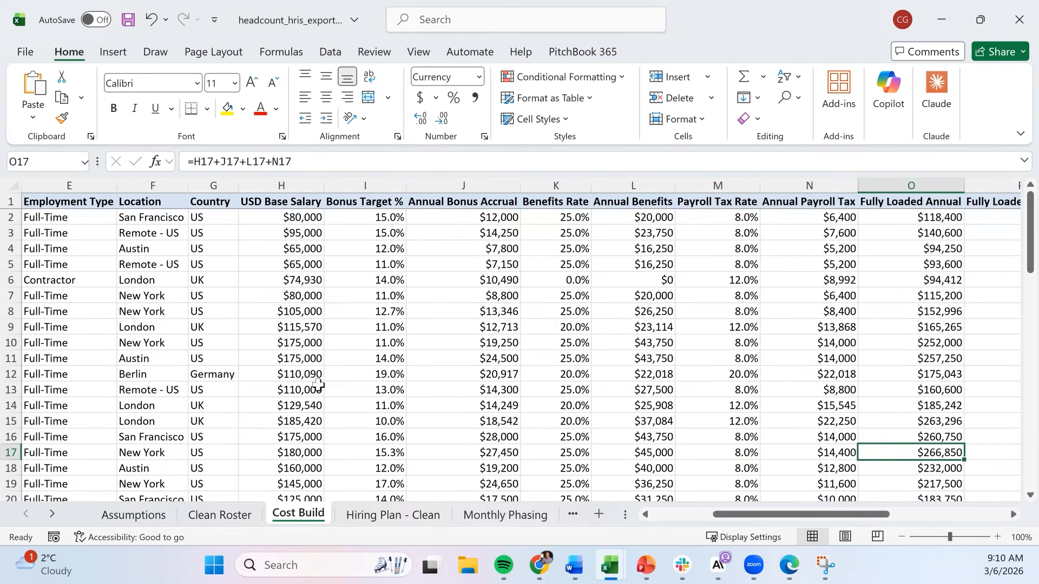
key(Right)
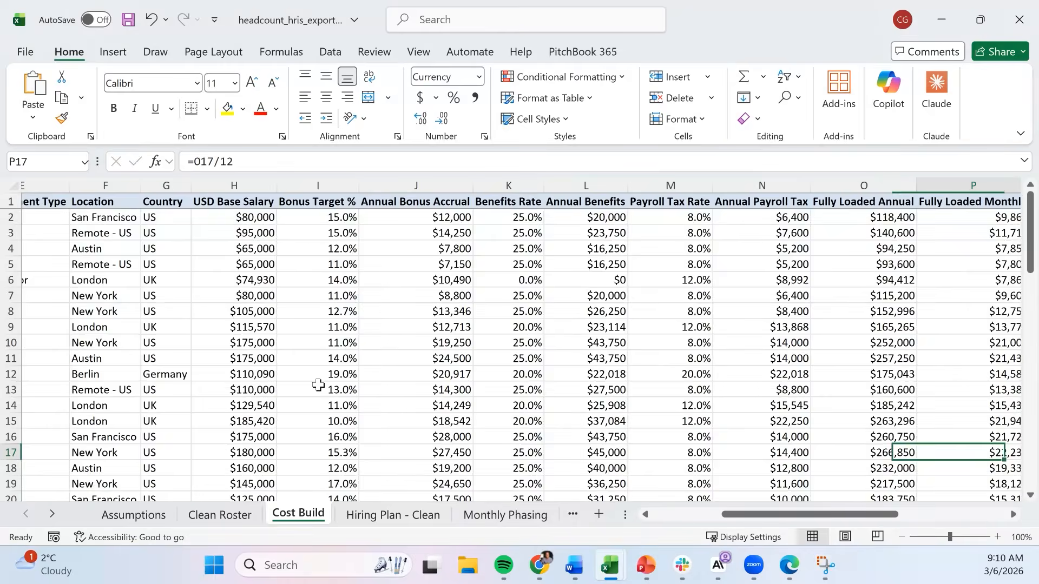
key(Right)
key(Left)
key(Left)
key(Left)
key(Left)
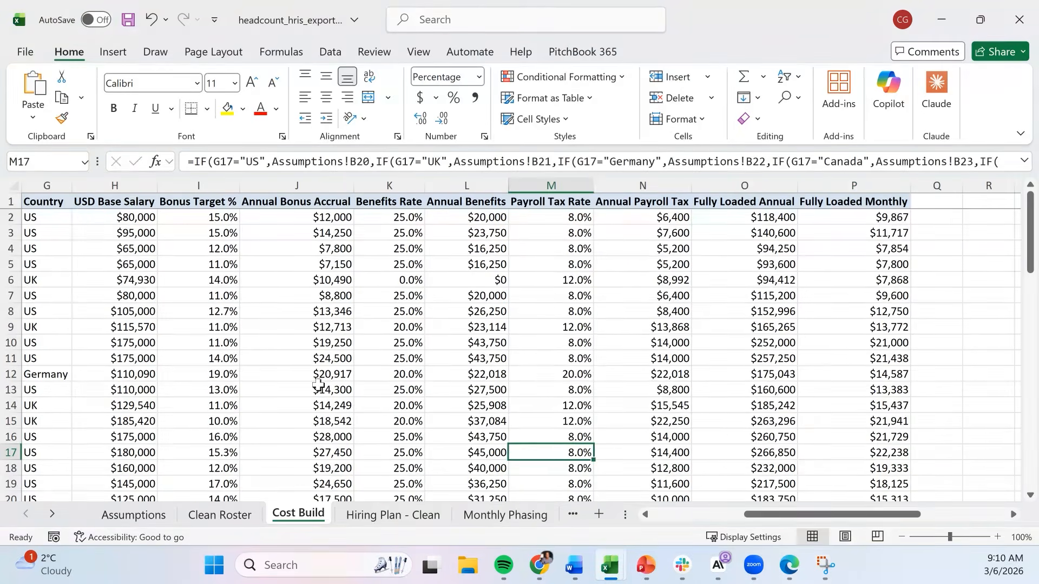
- Open the Hiring Plan - Clean sheet and autofit its column widths, starting from the Req ID column
key(ctrl+Page_Down)
key(ctrl+space)
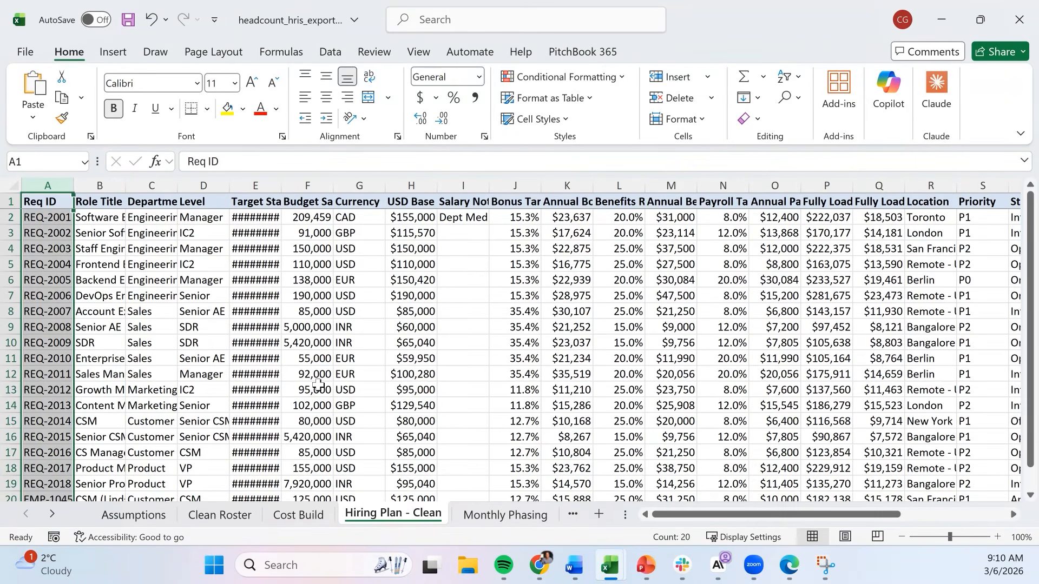
key(shift+Right)
key(shift+Right)
key(shift+Right)
key(shift+Right)
key(shift+Right)
key(shift+Right)
key(shift+Right)
key(shift+Right)
key(shift+Right)
key(shift+Right)
key(shift+Right)
key(shift+Right)
key(shift+Right)
key(shift+Right)
key(shift+Right)
key(shift+Right)
key(shift+Right)
key(shift+Right)
key(shift+Right)
key(alt+h)
key(o)
key(i)
key(Down)
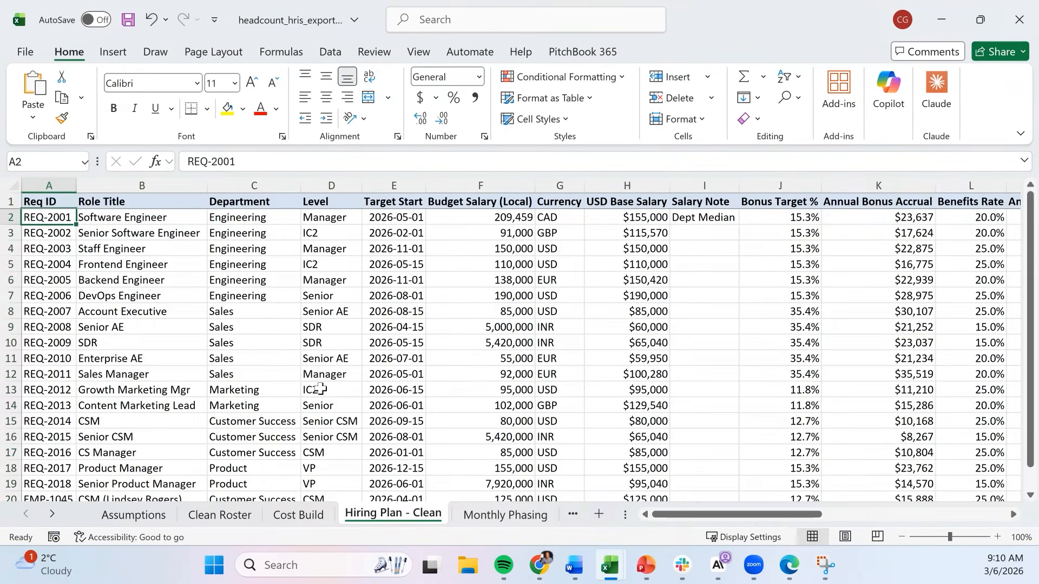
- Review the requisition IDs in the hiring plan and the local budget salary of REQ-2001
key(ctrl+shift+Down)
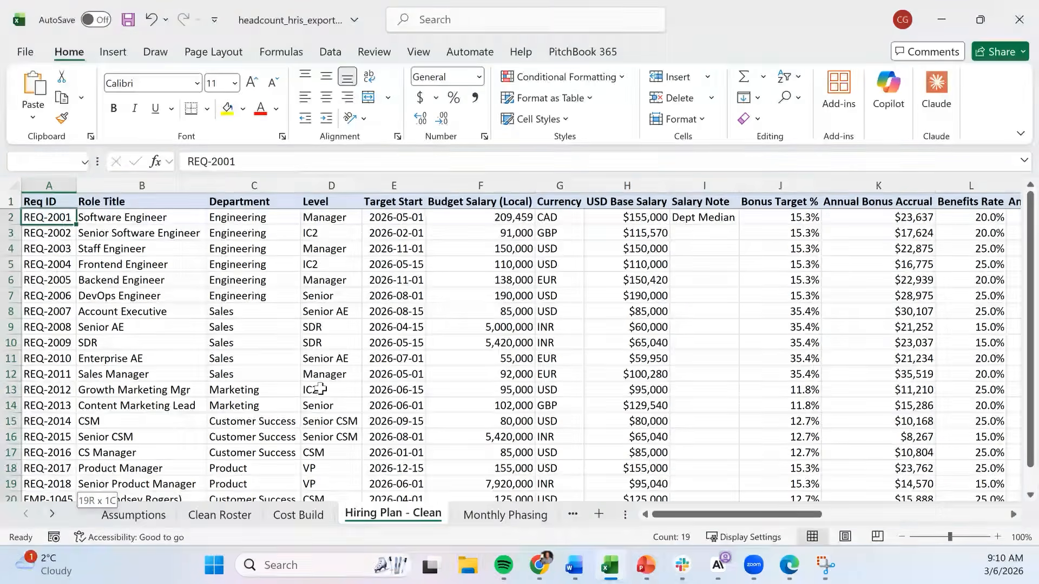
key(ctrl+Home)
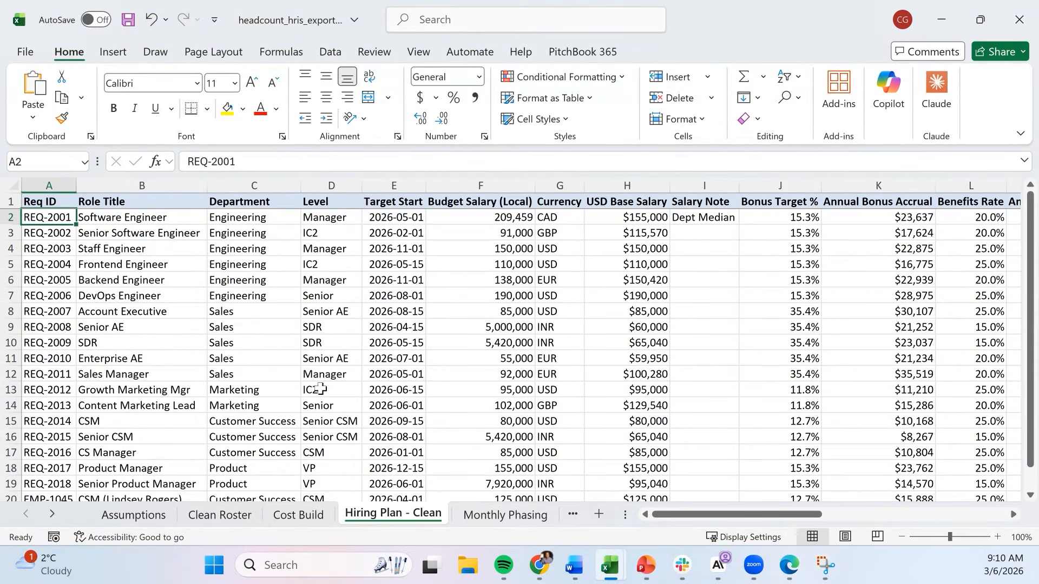
key(Right)
key(Right)
key(Right)
key(Right)
key(Right)
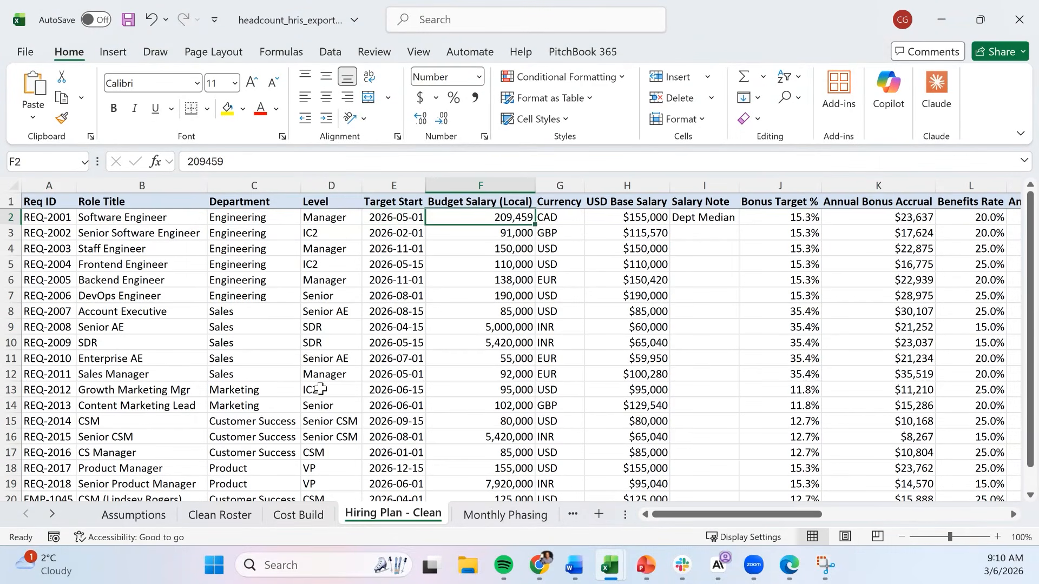
- Examine the currencies of the planned hires from REQ-2002 down to the INR-paid Sales roles
key(Down)
key(Right)
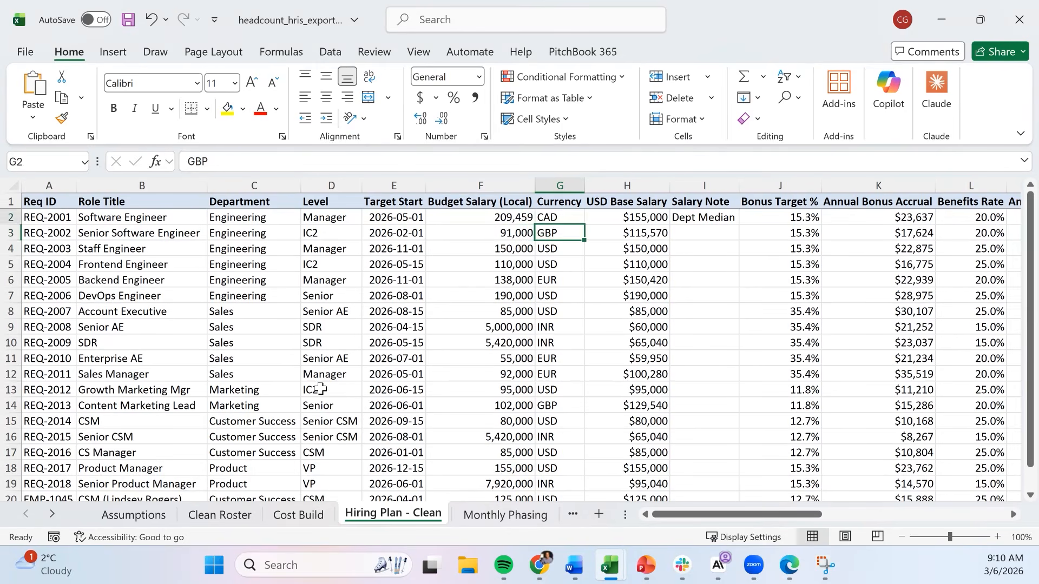
key(Down)
key(Down)
key(Down)
key(Down)
key(Down)
key(Down)
key(Down)
key(Up)
key(Up)
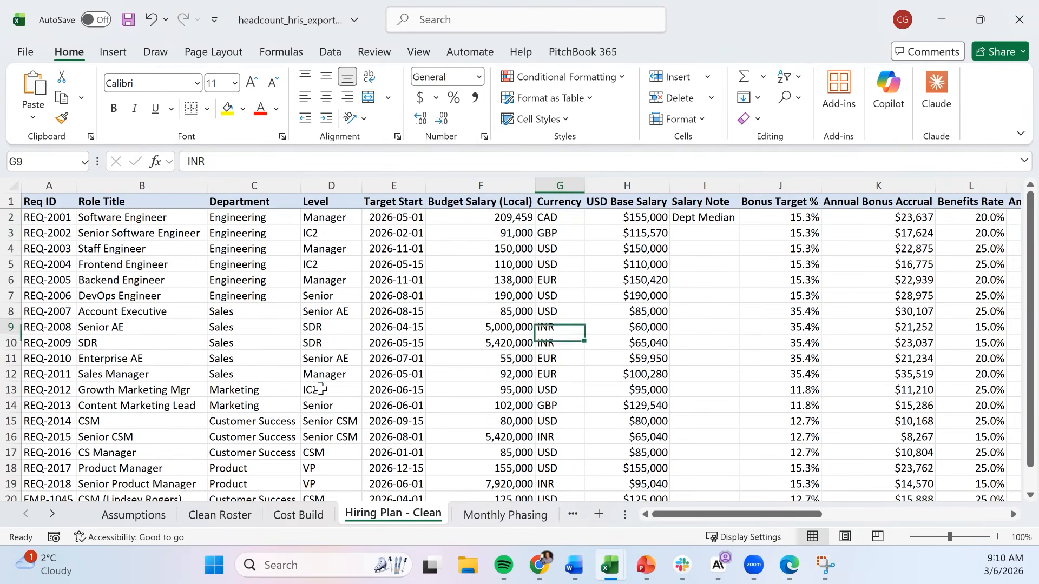
- Inspect the USD Base Salary conversion formulas of the planned hires and the Dept Median salary note for REQ-2001
key(Right)
key(Up)
key(Up)
key(Up)
key(Up)
key(Up)
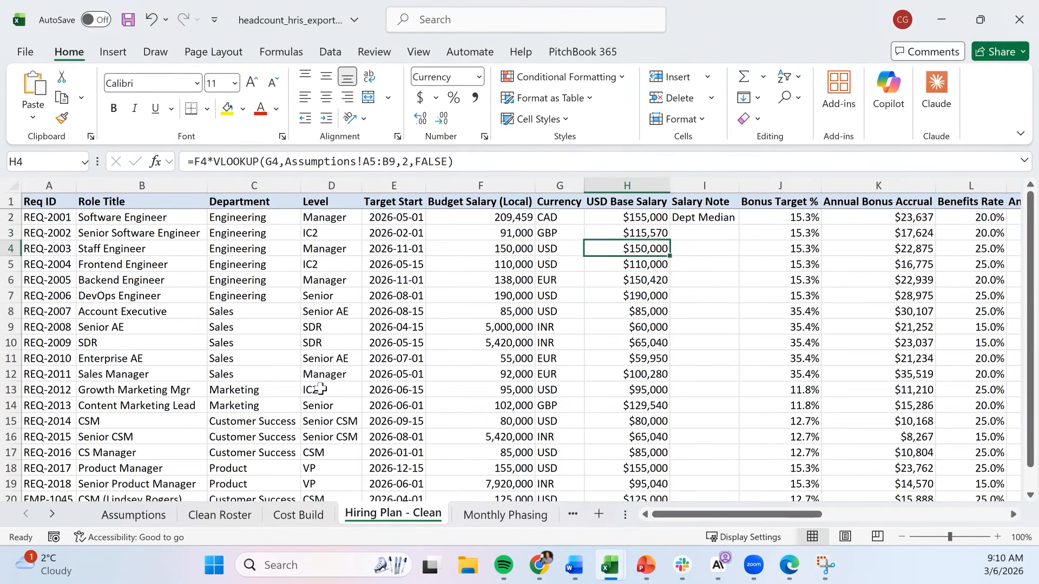
key(Right)
key(Up)
key(Left)
key(Right)
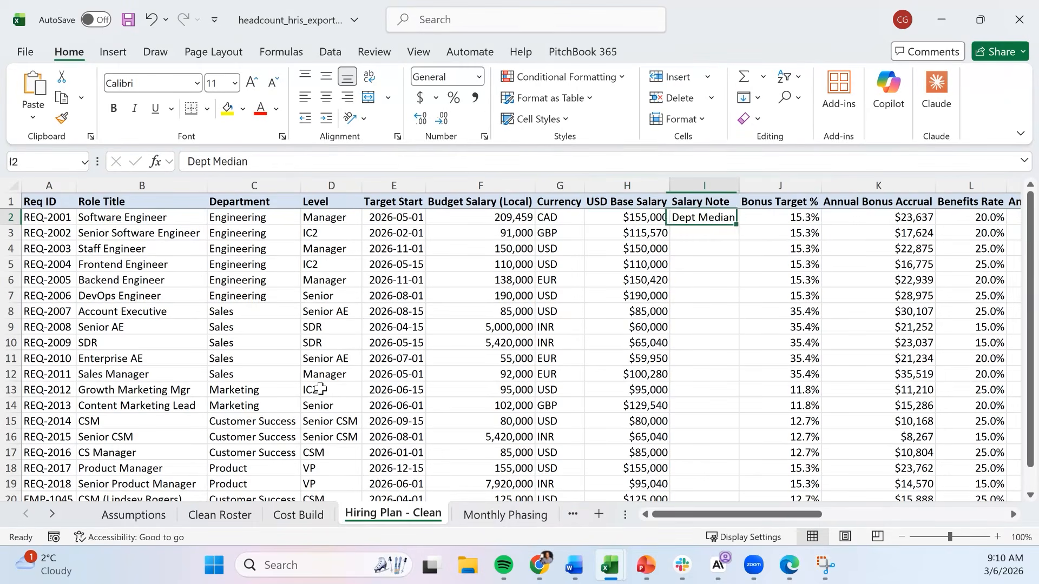
- Inspect the bonus target, annual bonus accrual, benefits rate and annual benefits formula of REQ-2001
key(Right)
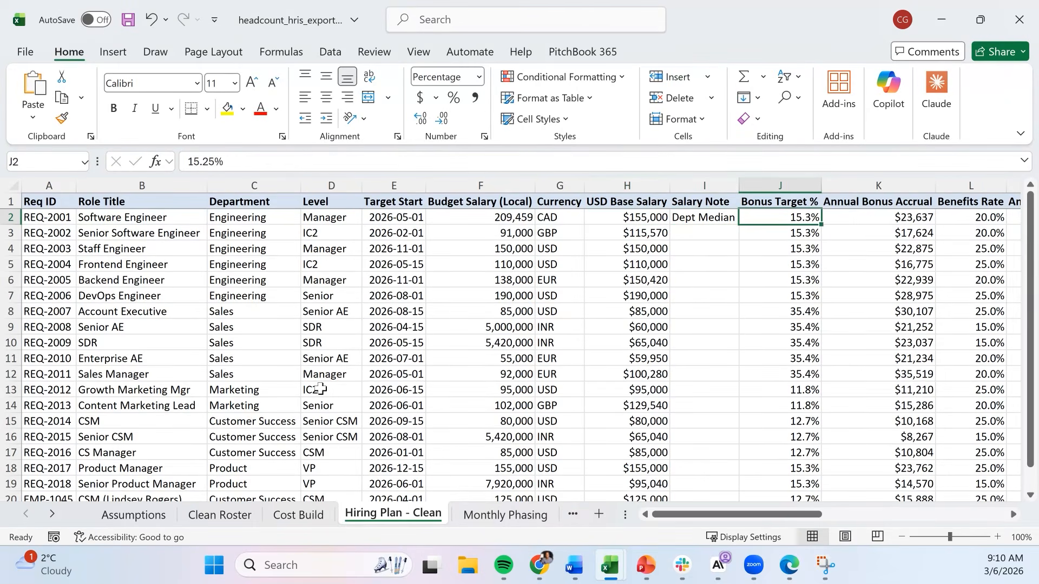
scroll(320, 388, down, 3)
scroll(320, 388, up, 3)
key(Right)
key(Right)
key(Right)
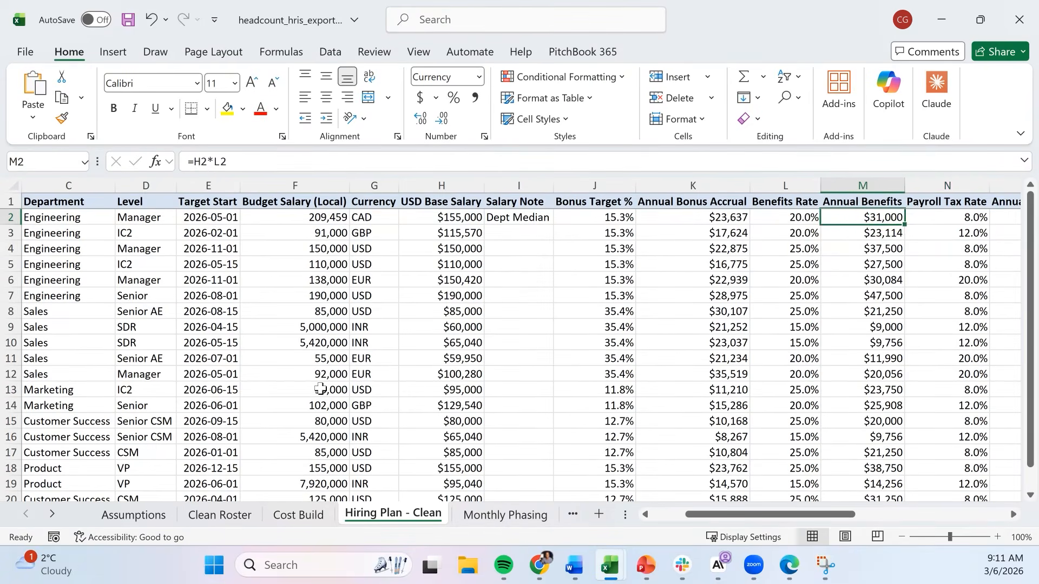
- Review REQ-2001's payroll tax, fully loaded costs, location, priority and status
key(Right)
key(Right)
key(Right)
key(Right)
key(Right)
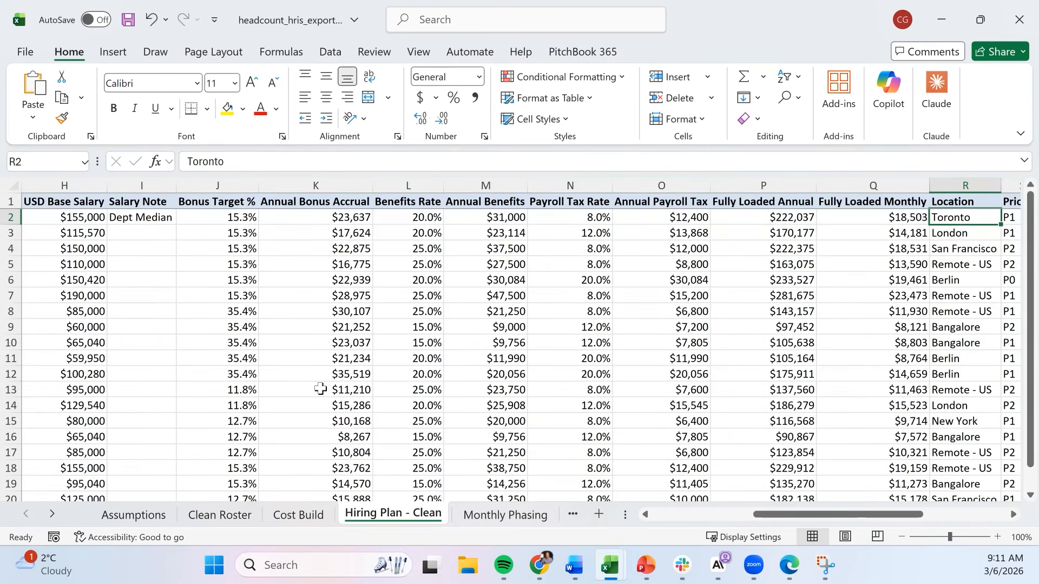
key(Right)
key(Right)
- Inspect the Fully Loaded Annual formula of REQ-2001
key(Left)
key(Left)
key(Left)
key(Left)
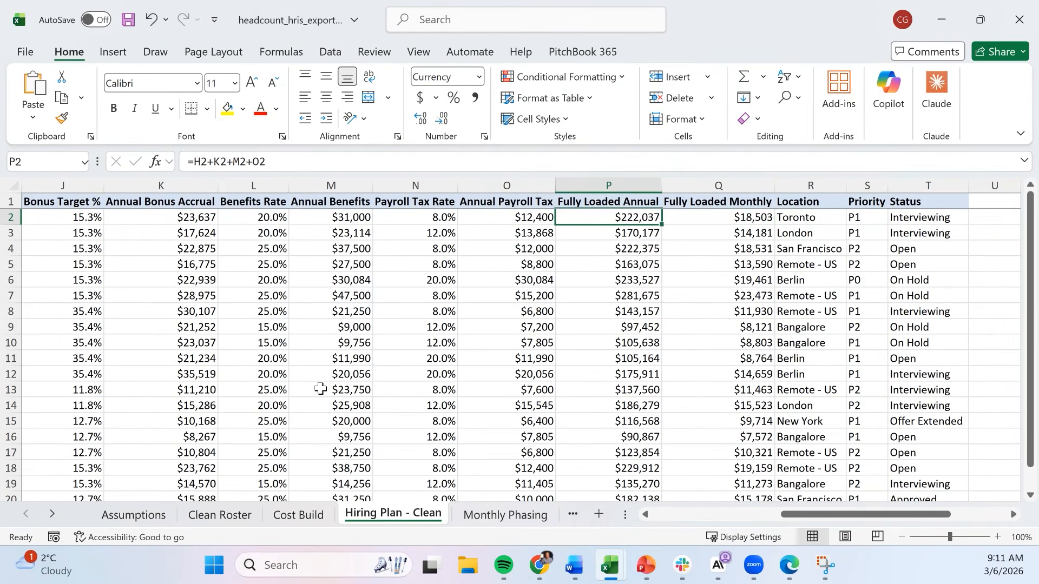
key(Left)
key(Right)
- Open the Monthly Phasing sheet and go to the Jan column heading
key(ctrl+Page_Down)
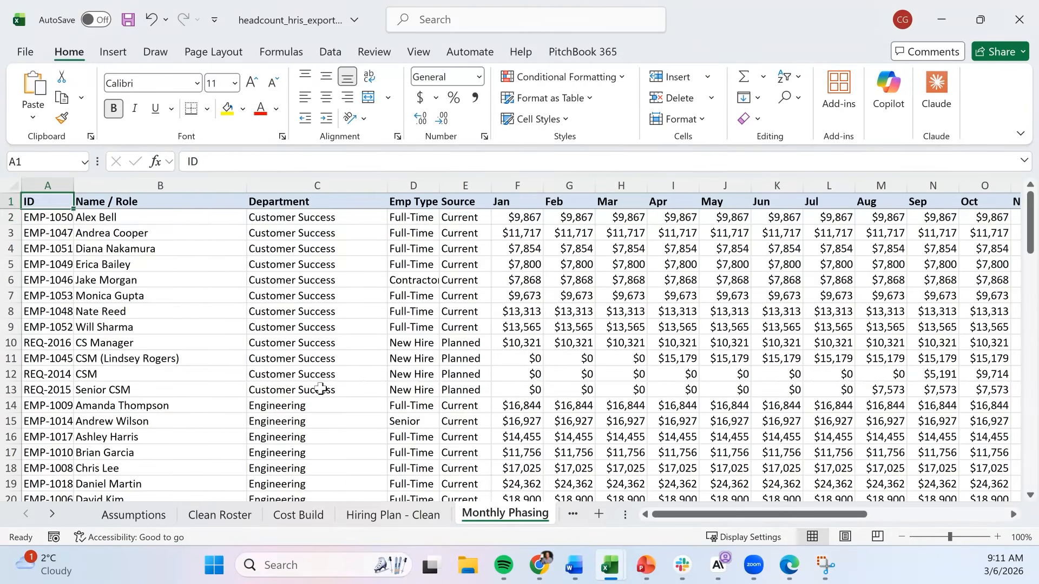
key(Right)
key(Right)
key(Right)
key(Right)
key(Right)
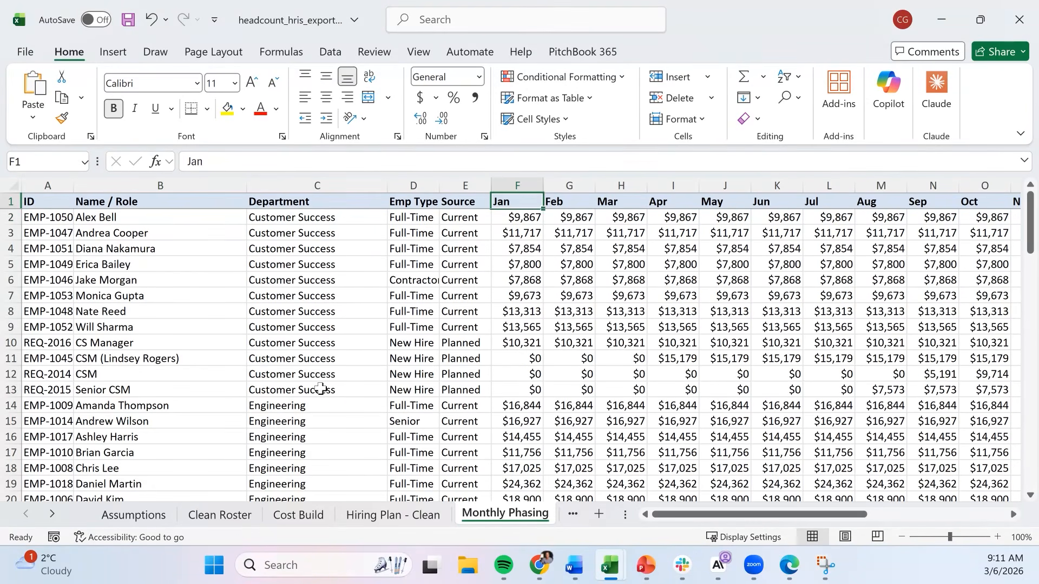
- Examine the January costs of the Customer Success rows, from the current employees down to the planned hires
key(ctrl+shift+Down)
key(shift+Right)
key(Down)
key(Down)
key(Down)
key(Down)
key(Down)
key(Down)
key(Down)
key(Down)
key(Down)
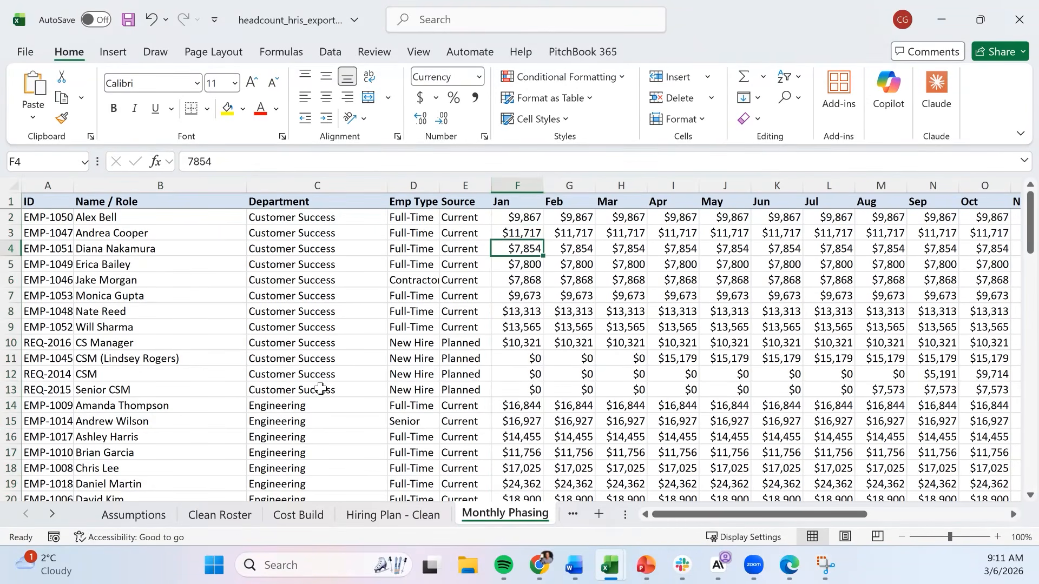
- Check the January to April phasing of the planned CSM hire in row 11, selecting its January to March costs
key(shift+Right)
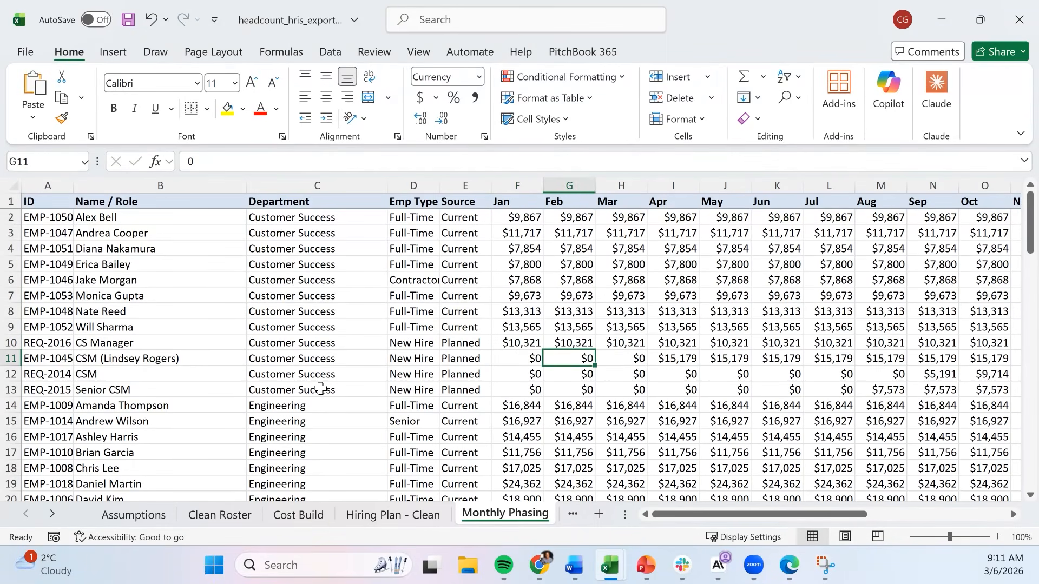
key(shift+Right)
key(Right)
key(Right)
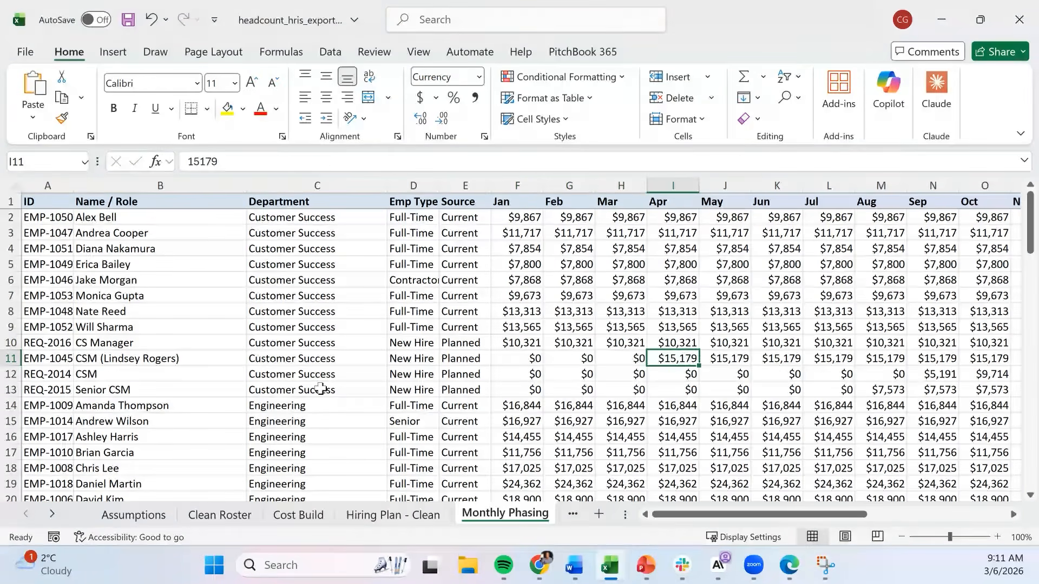
key(Left)
key(Left)
key(Left)
key(shift+Right)
key(shift+Right)
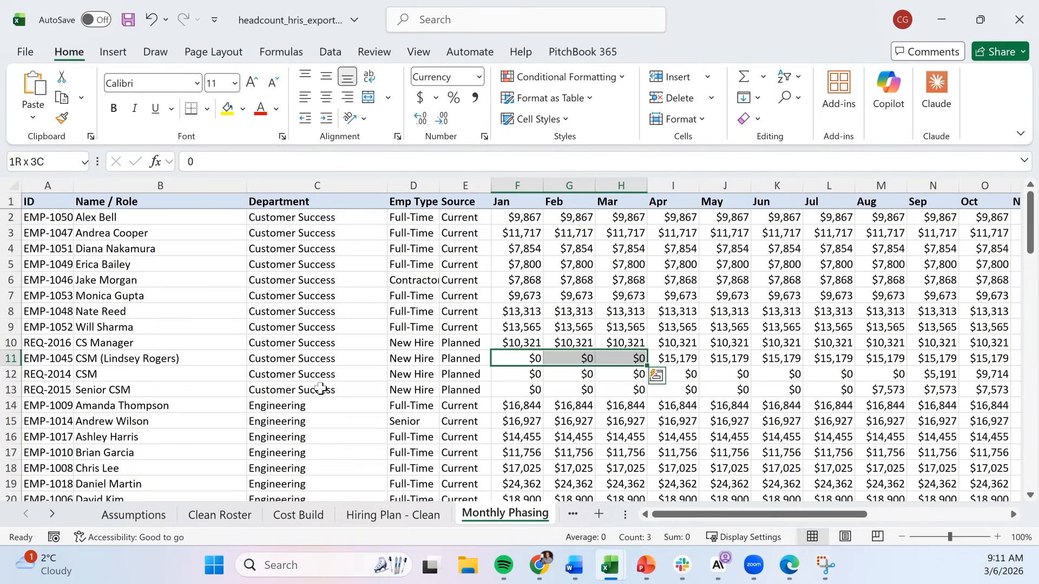
- Select the January to June costs of REQ-2014 to check its months before the start date
key(Down)
key(shift+Right)
key(shift+Right)
key(shift+Right)
key(shift+Right)
key(shift+Right)
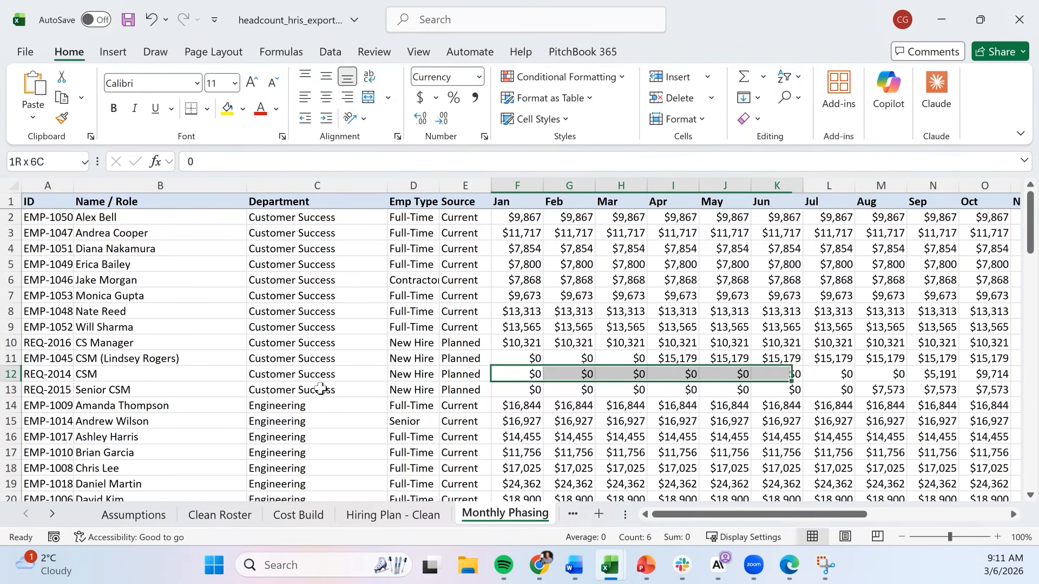
- Review REQ-2014's monthly phasing across the rest of the year through the FY 2026 Total
key(Right)
key(Right)
key(Right)
key(Right)
key(Right)
key(Right)
key(Right)
key(Right)
key(Right)
key(Right)
key(Right)
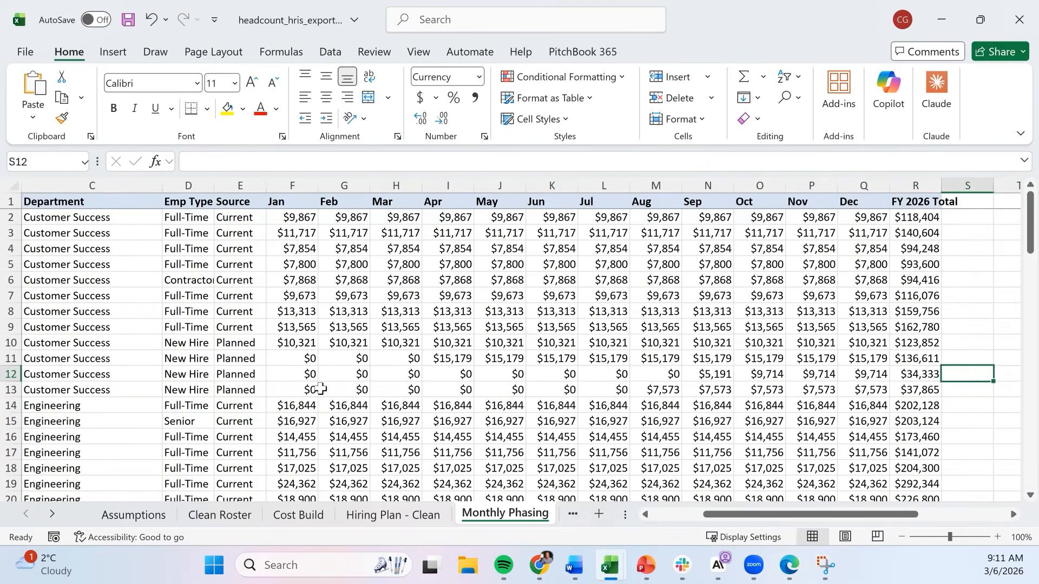
- Go to the Jan column and review it down to the TOTAL row at the end of the sheet
key(Left)
key(Left)
key(Left)
key(Left)
key(Home)
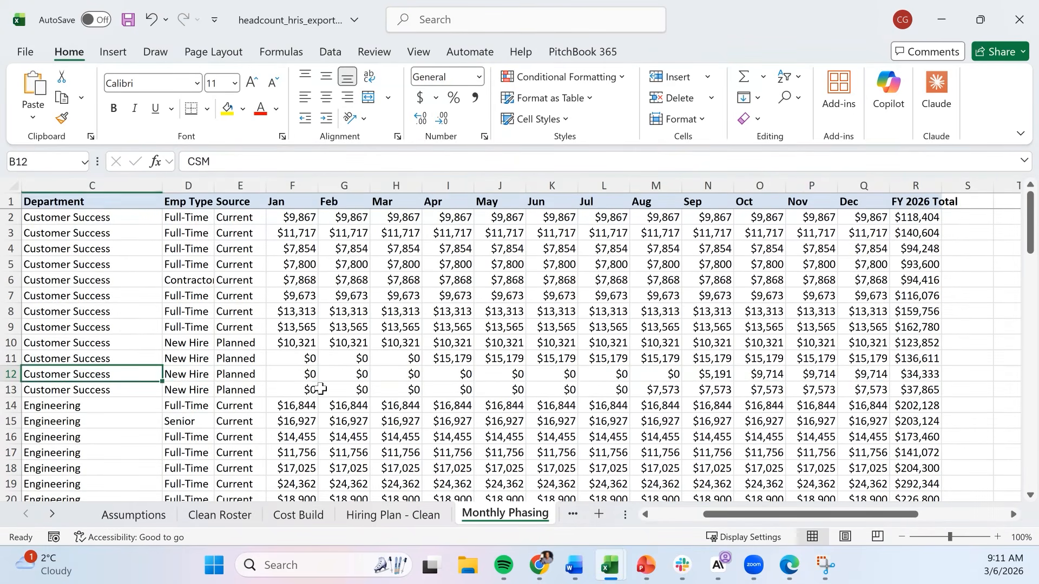
key(Right)
key(Right)
key(Right)
key(Right)
key(Down)
key(Down)
key(Down)
key(Down)
key(Down)
key(Down)
key(ctrl+Down)
key(Down)
key(Down)
key(Down)
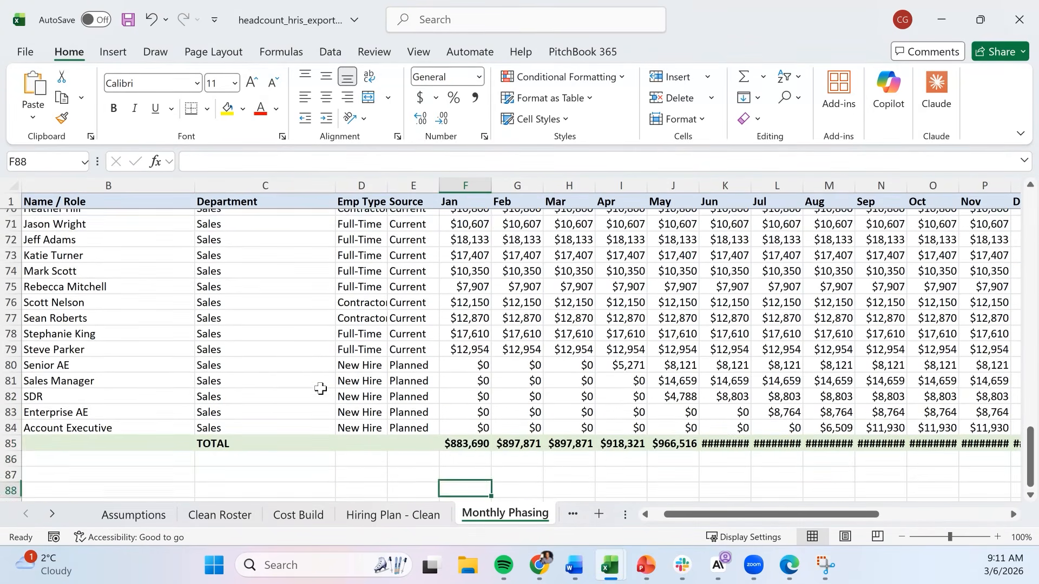
- Autofit the widths of columns F to R, from Jan through FY 2026 Total
key(Up)
key(Up)
key(Up)
key(ctrl+space)
key(shift+Right)
key(shift+Right)
key(shift+Right)
key(shift+Right)
key(shift+Right)
key(shift+Right)
key(shift+Right)
key(shift+Right)
key(shift+Right)
key(shift+Right)
key(shift+Right)
key(shift+Right)
key(shift+Right)
key(shift+Right)
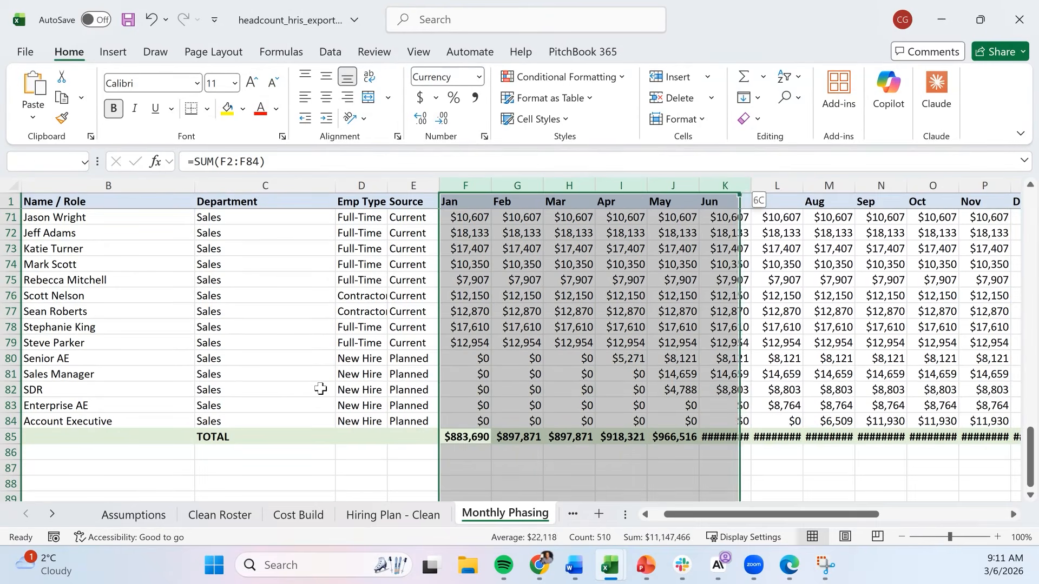
key(shift+Left)
key(shift+Left)
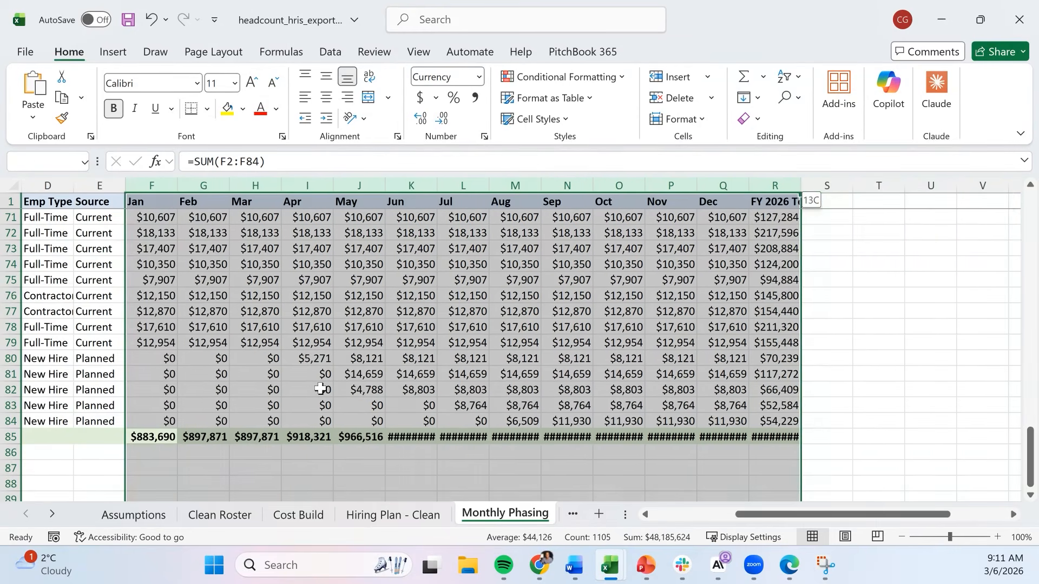
key(alt+h)
key(o)
key(i)
key(Down)
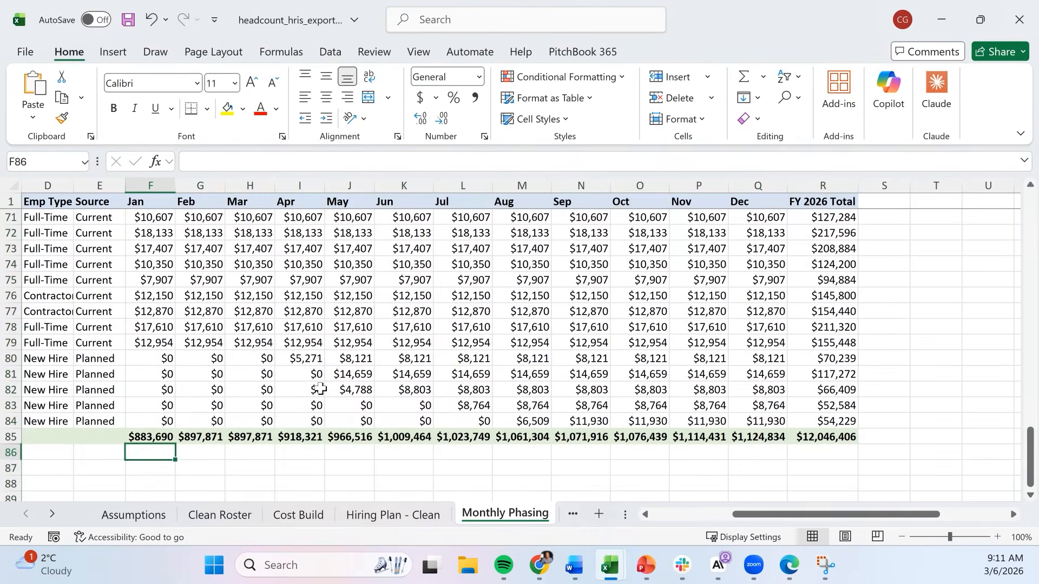
- Review the TOTAL row from January across to the FY 2026 Total and inspect its sum formula
key(Up)
key(Up)
key(Up)
key(Right)
key(Right)
key(Right)
key(Right)
key(Right)
key(Right)
key(Right)
key(Right)
key(Right)
key(Right)
key(Right)
key(Right)
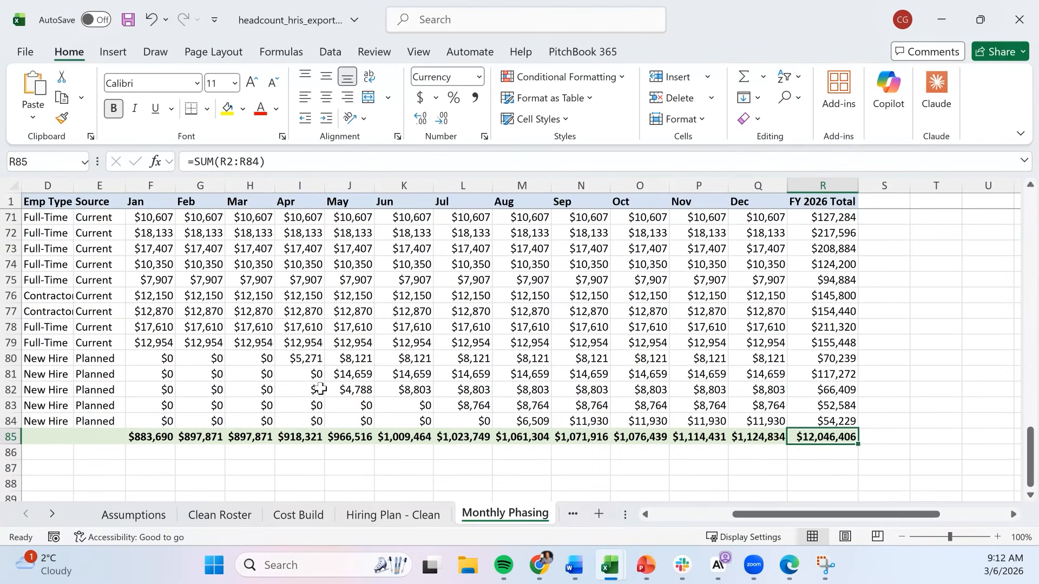
- Trace the monthly sums in the TOTAL row back from December to January
key(Left)
key(Left)
key(Left)
key(Left)
key(Left)
key(Left)
key(Left)
key(Left)
key(Left)
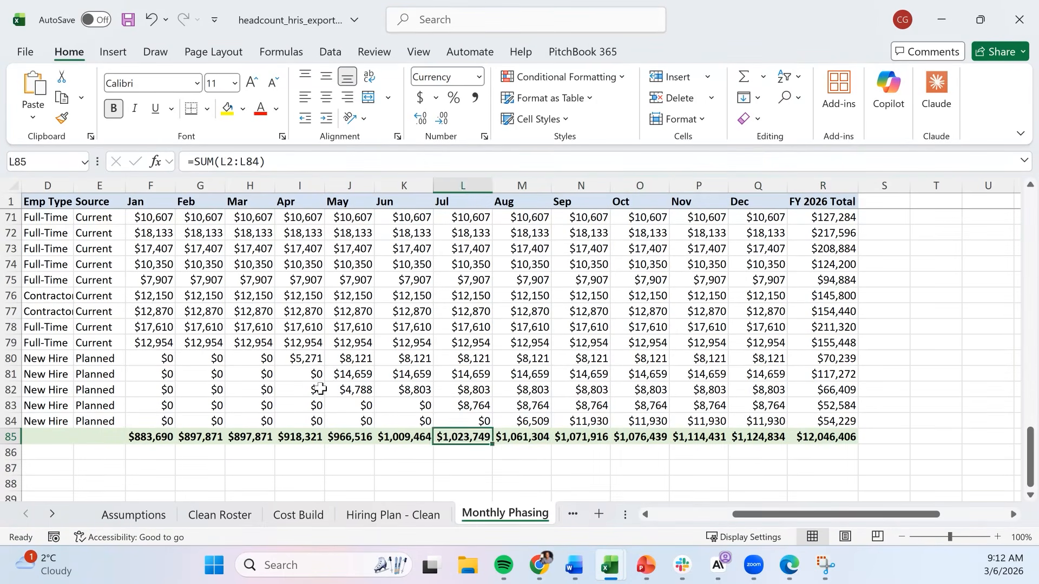
key(Left)
key(Left)
key(Left)
- Compare how the TOTAL row's monthly cost develops from January through December
key(Right)
key(Right)
key(Right)
key(Right)
key(Right)
key(Right)
key(Right)
key(Right)
key(Right)
key(Right)
key(Right)
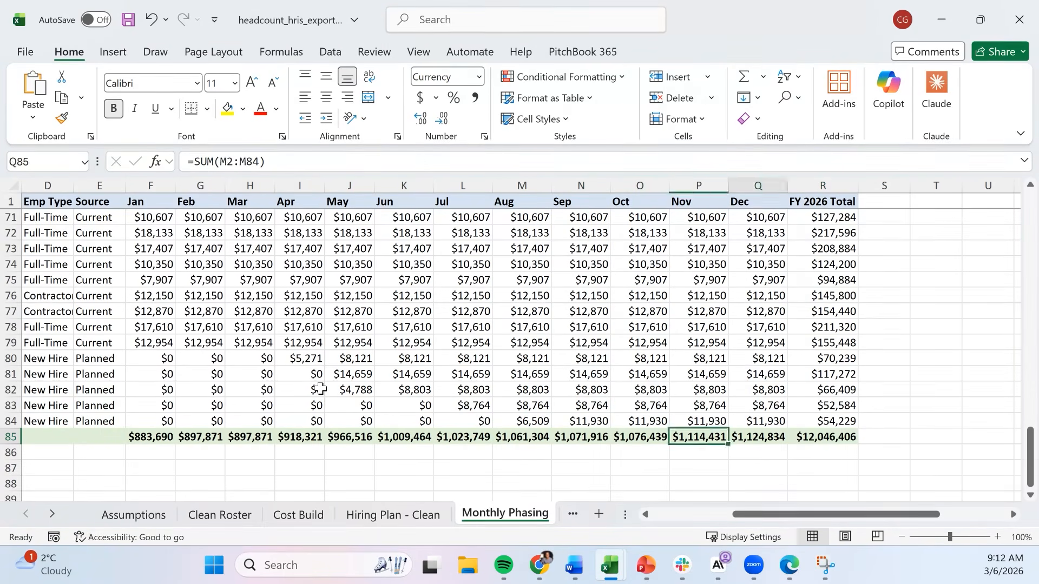
- Review the December costs of individual employees and planned hires above the TOTAL row of the monthly phasing
key(Left)
key(Right)
key(Up)
key(Up)
key(Up)
key(Up)
key(Up)
key(Up)
key(Up)
key(Up)
key(Up)
key(Up)
key(Up)
key(Up)
key(Up)
key(Up)
key(Up)
key(Up)
key(Up)
key(Up)
key(Up)
key(Up)
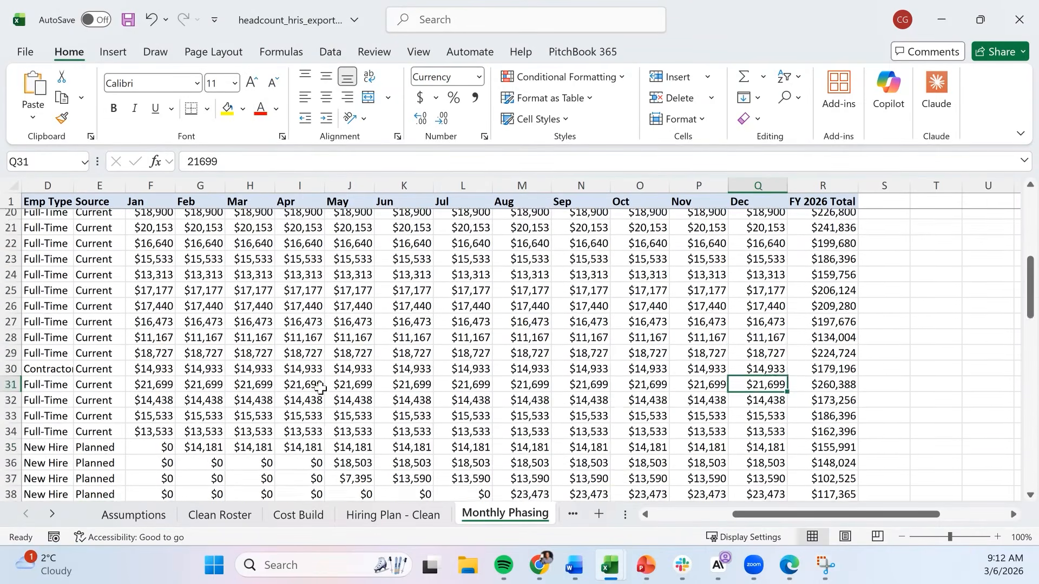
- Open the Department Summary sheet from its beginning and examine Engineering's current headcount
key(ctrl+Page_Down)
key(ctrl+Home)
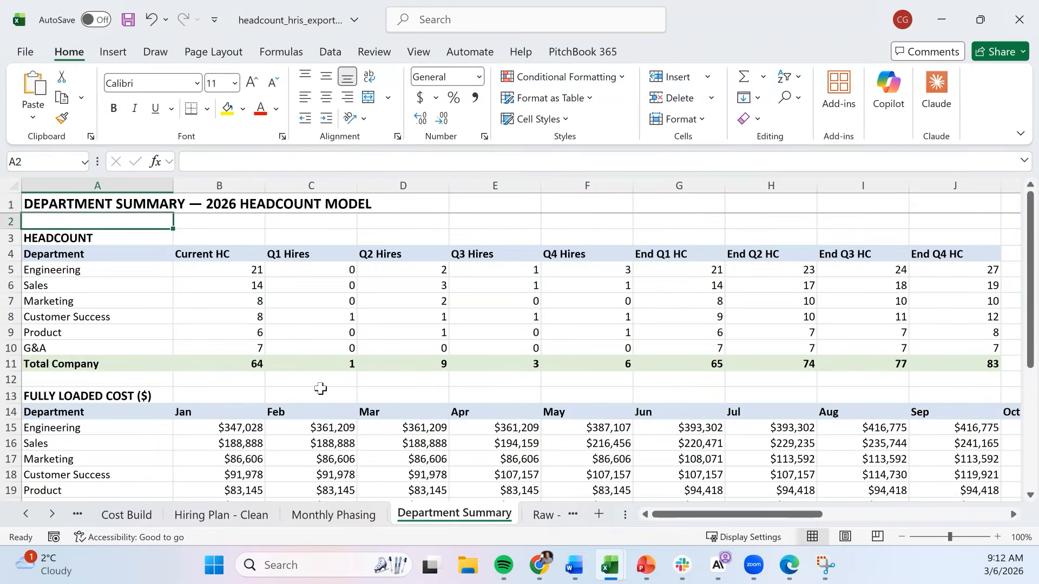
key(Down)
key(Down)
key(Down)
key(shift+space)
key(Right)
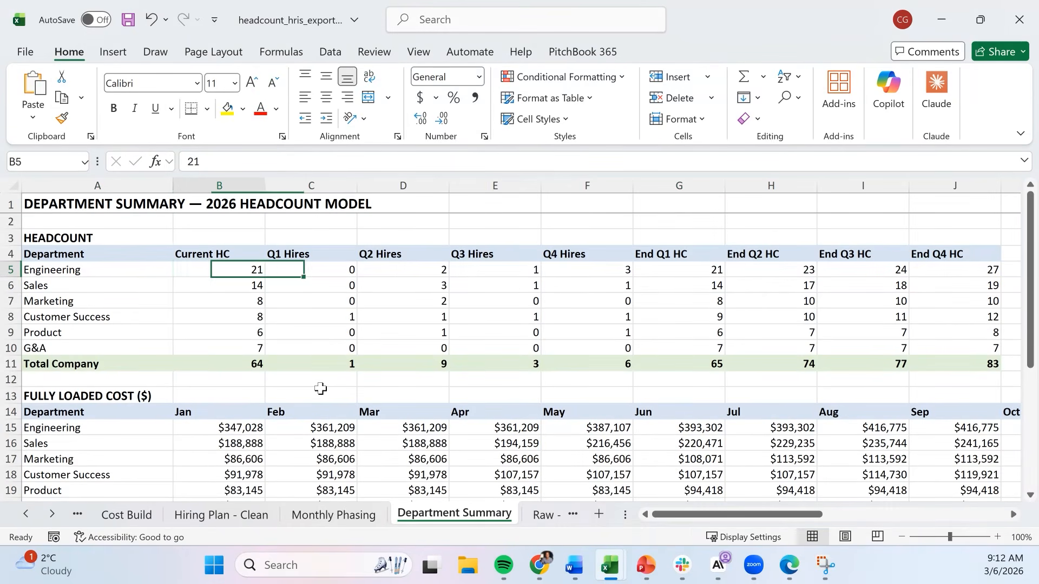
key(Down)
key(Down)
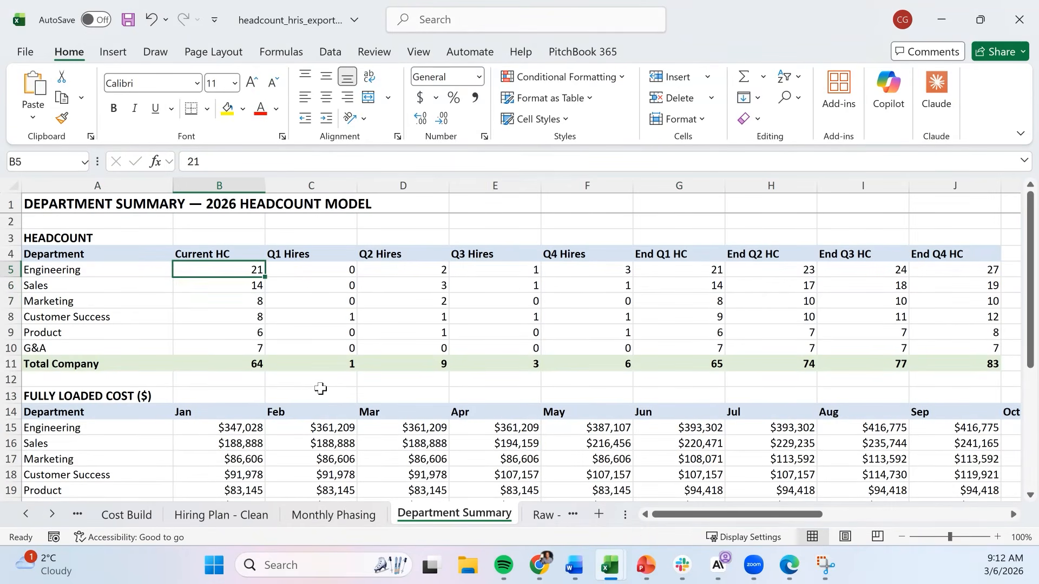
- Review Engineering's quarterly hires and end-of-quarter headcount across the HEADCOUNT table
key(Right)
key(Right)
key(Right)
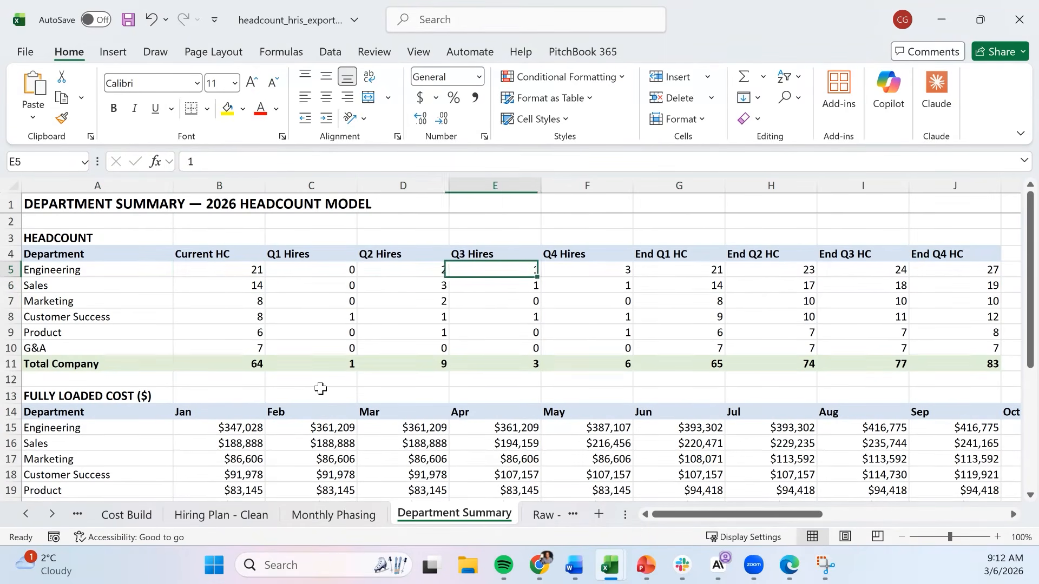
key(Right)
key(Right)
key(Right)
key(Right)
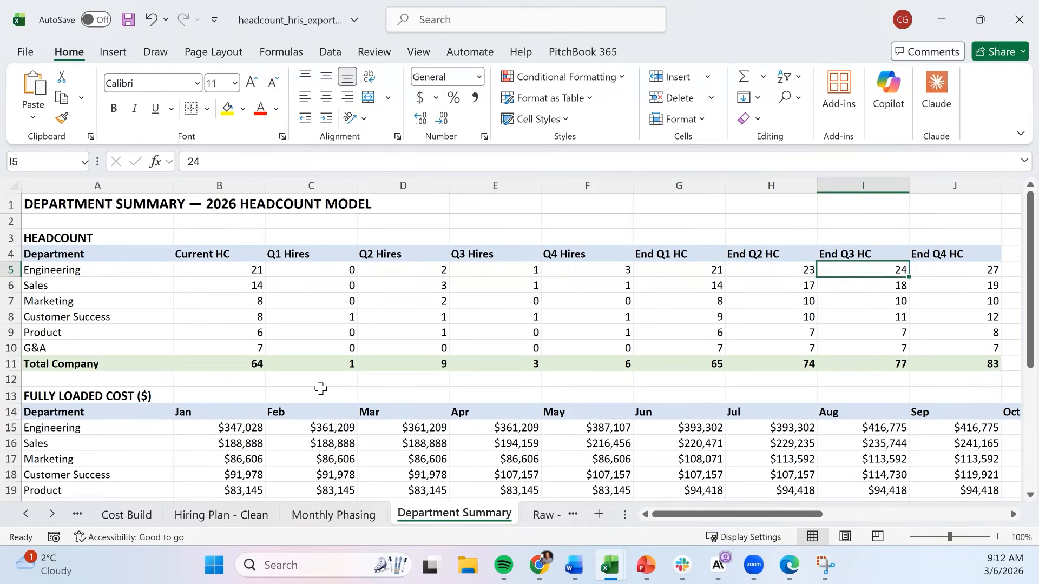
- Examine the Q1 hires of the departments, starting from Engineering
key(Left)
key(Left)
key(Left)
key(Left)
key(Left)
key(Left)
key(Left)
key(shift+Down)
key(shift+Down)
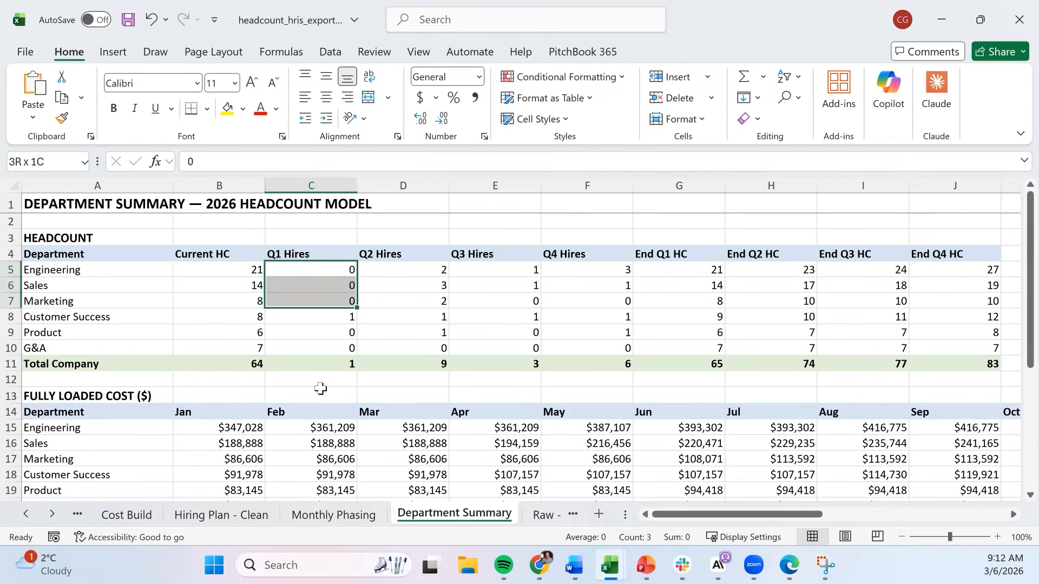
key(shift+Down)
key(shift+Down)
- Examine the departments' ending headcount across the End Q1 HC to End Q4 HC columns
key(Right)
key(Right)
key(Right)
key(Right)
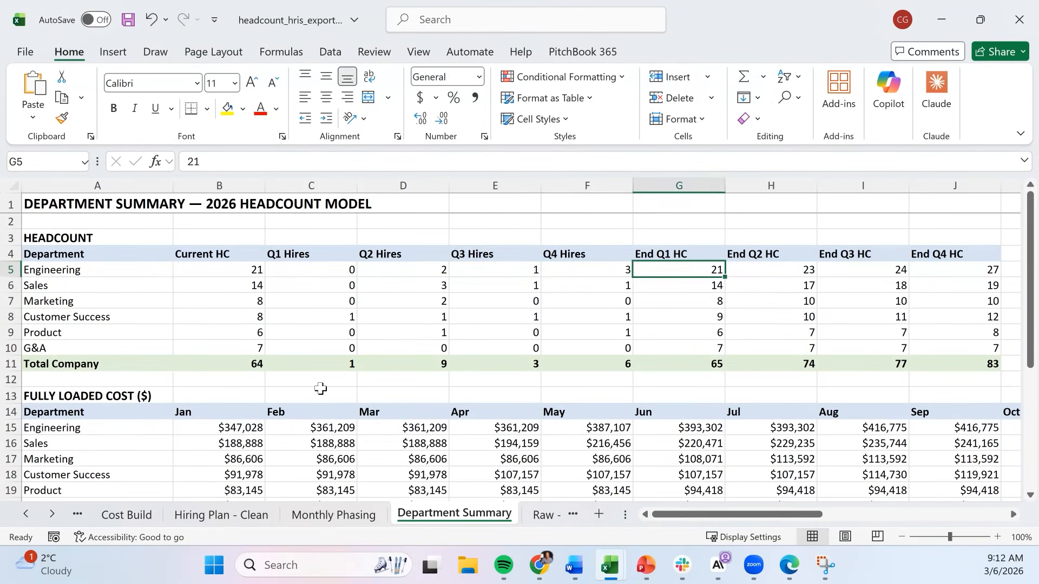
key(shift+Right)
key(shift+Right)
key(shift+Right)
key(shift+Down)
key(shift+Down)
key(shift+Down)
key(shift+Down)
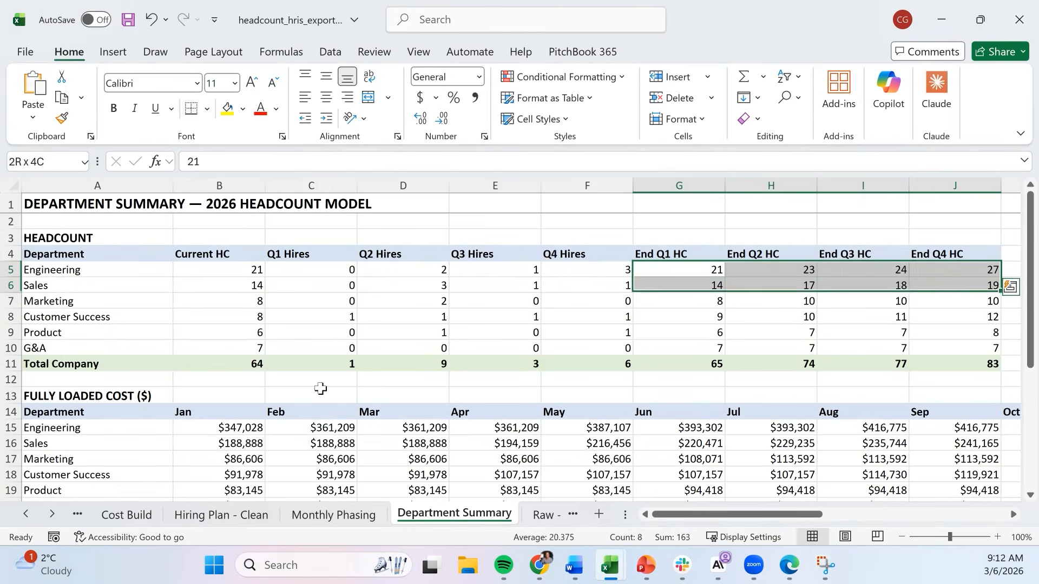
- Inspect the Total Company headcount sums from End Q1 HC through End Q4 HC
key(Down)
key(Down)
key(Down)
key(Down)
key(Down)
key(Down)
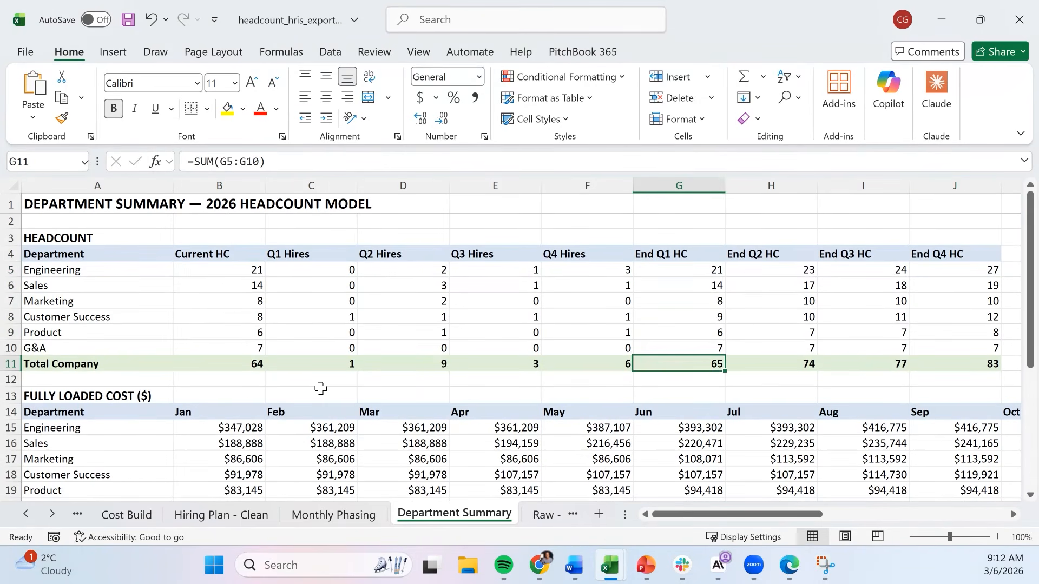
key(Right)
key(Right)
key(Right)
- Look through the FULLY LOADED COST ($) table by department, down to the start of the average cost section
key(Down)
key(Down)
key(Down)
key(Down)
key(Down)
key(Down)
key(Down)
key(Down)
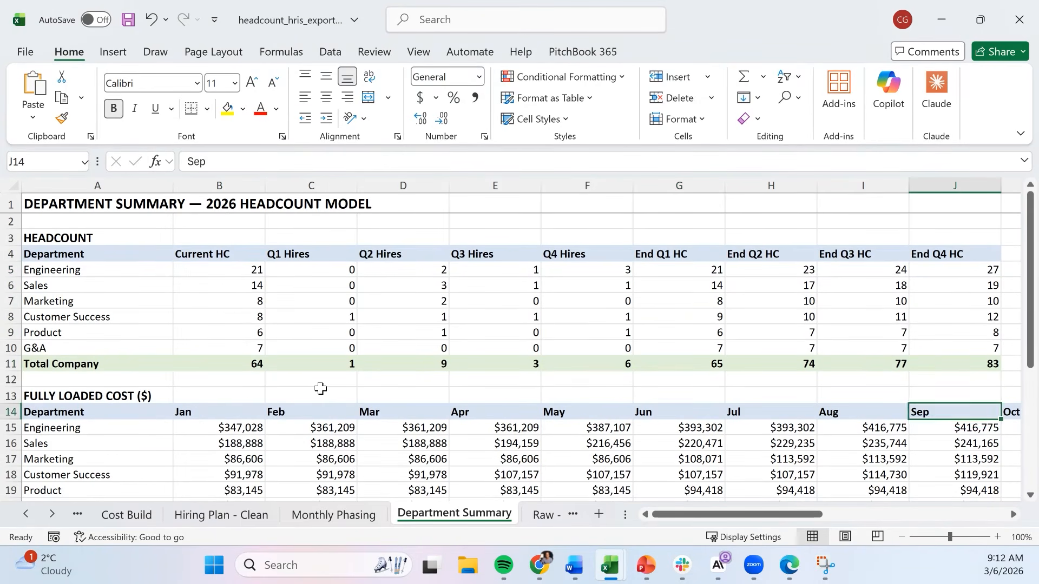
key(Down)
key(Down)
key(Down)
key(Down)
key(Down)
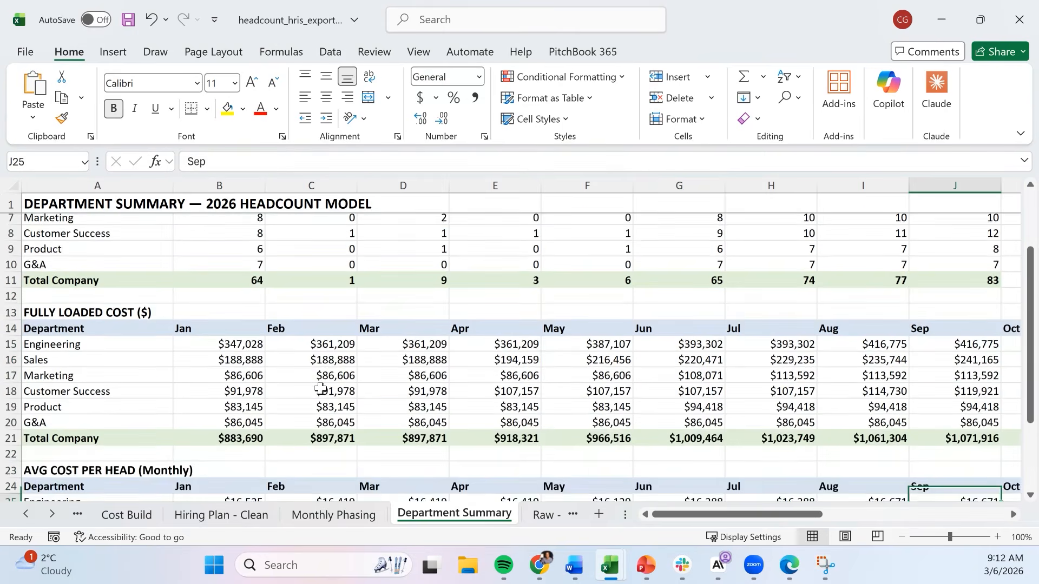
- Review the Total Company fully loaded cost month by month and inspect its sum formulas
key(Up)
key(Up)
key(Up)
key(Up)
key(Up)
key(Up)
key(Left)
key(Left)
key(Left)
key(Left)
key(Down)
key(Down)
key(Down)
key(Right)
key(Right)
key(Right)
key(Right)
key(Right)
key(Right)
key(Right)
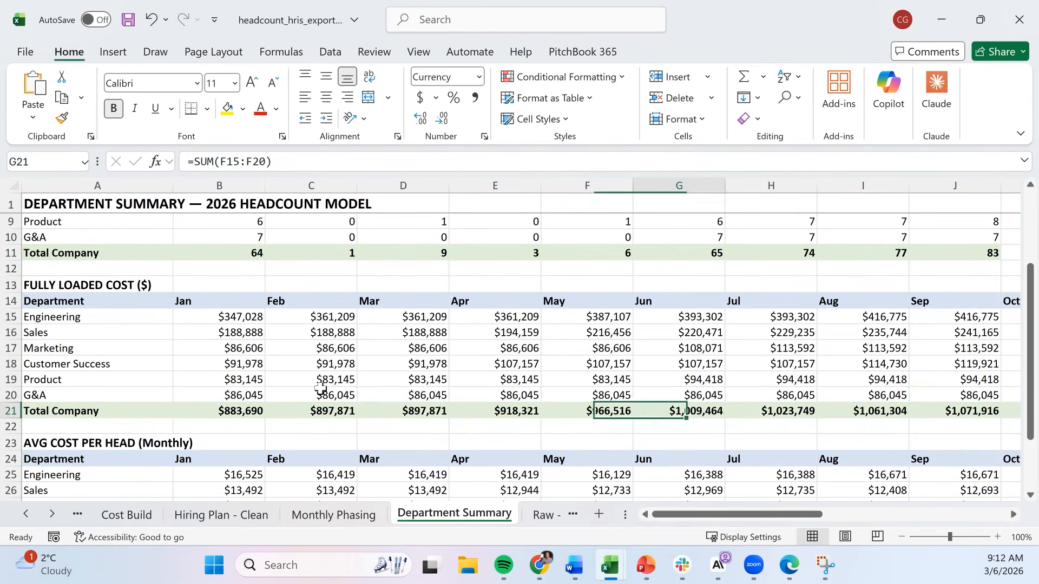
key(ctrl+Left)
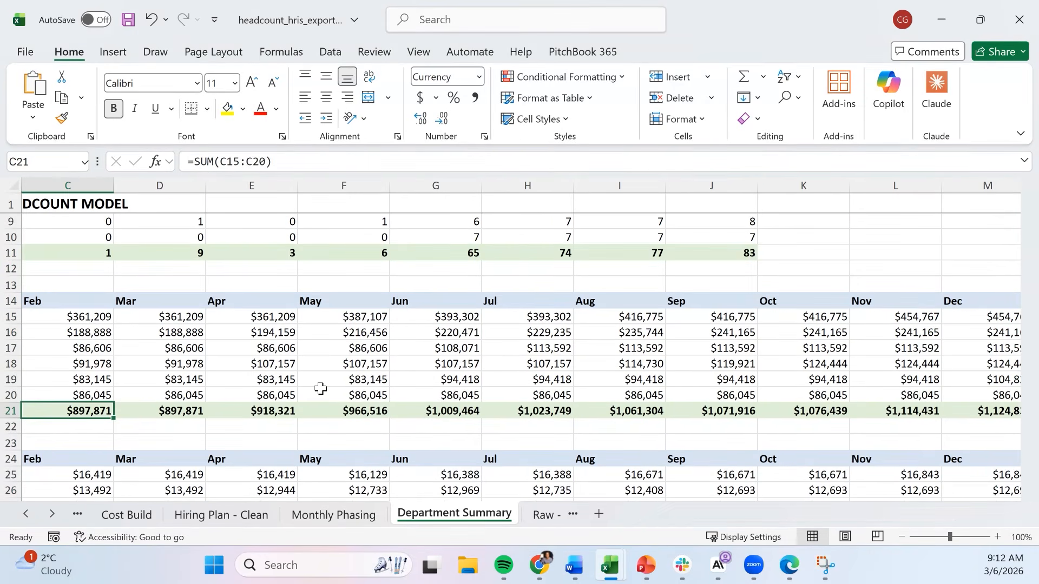
- Compare the Total Company monthly costs with the TOTAL row of the Monthly Phasing sheet, then return to Department Summary
key(ctrl+Page_Up)
key(Down)
key(Down)
key(Down)
key(Down)
key(Down)
key(Down)
key(Down)
key(Down)
key(Down)
key(Down)
key(Down)
key(Down)
key(Down)
key(Down)
key(Down)
key(Page_Down)
key(Page_Down)
key(Page_Down)
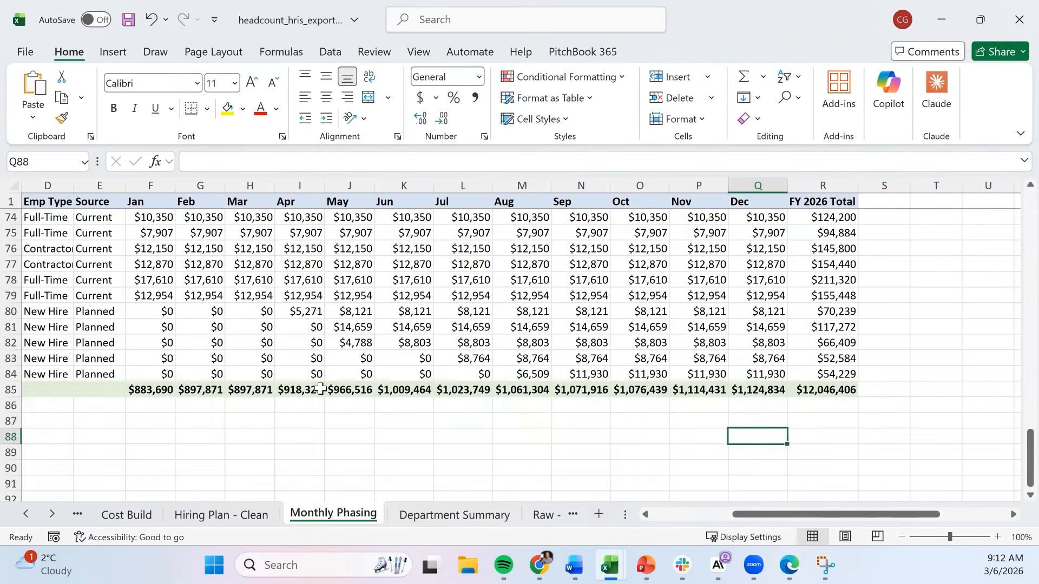
key(ctrl+Page_Down)
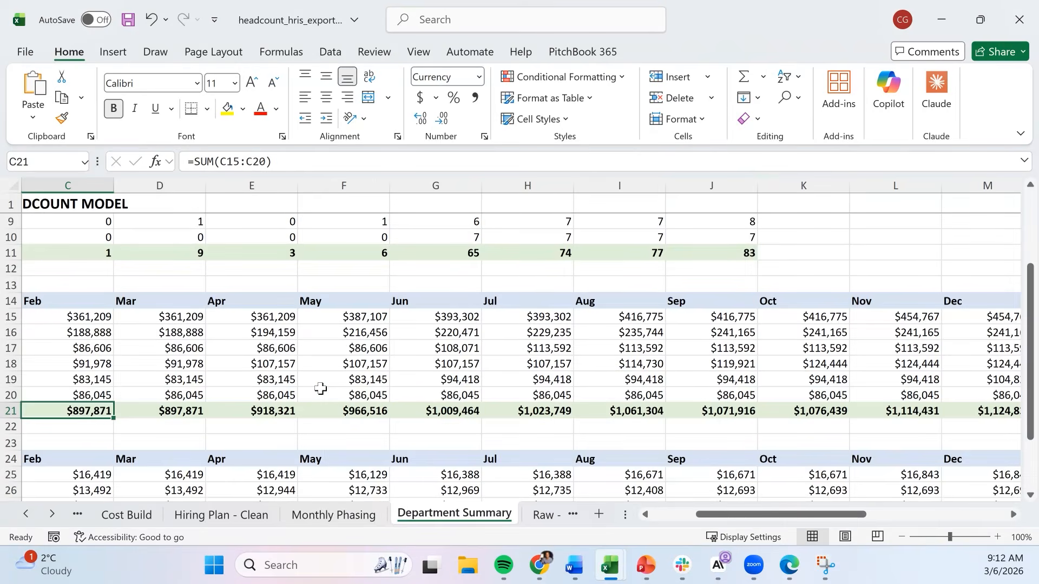
- Go to the Engineering row of the AVG COST PER HEAD (Monthly) table
key(Home)
key(Down)
key(Down)
key(Down)
key(Down)
key(Down)
key(Down)
key(Down)
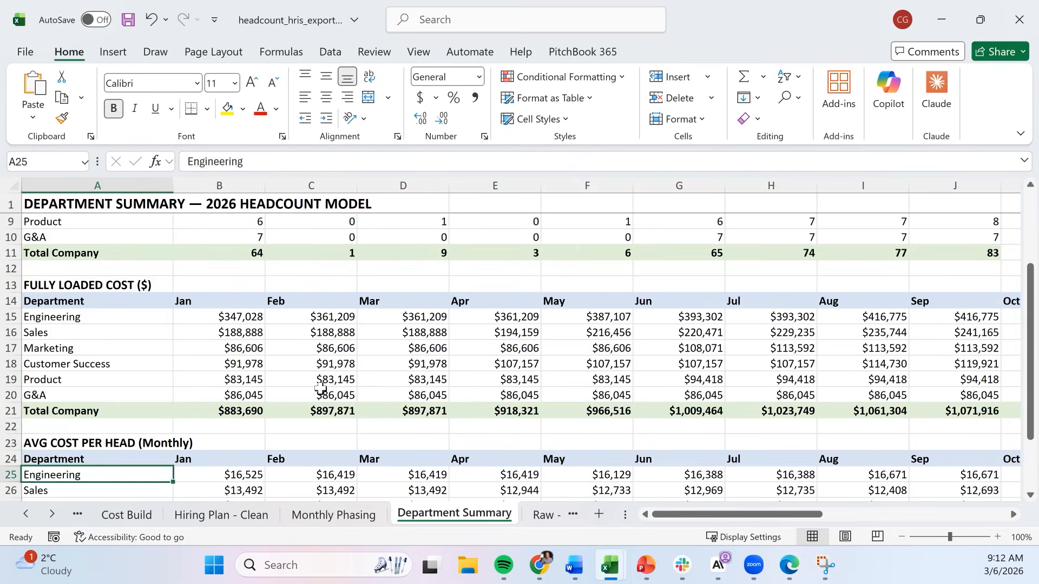
- Review Sales' average monthly cost per head through December and inspect the COUNTIFS formula behind it
key(Up)
key(Up)
key(Right)
key(Right)
key(Right)
key(Right)
key(Right)
key(Right)
key(Right)
key(Right)
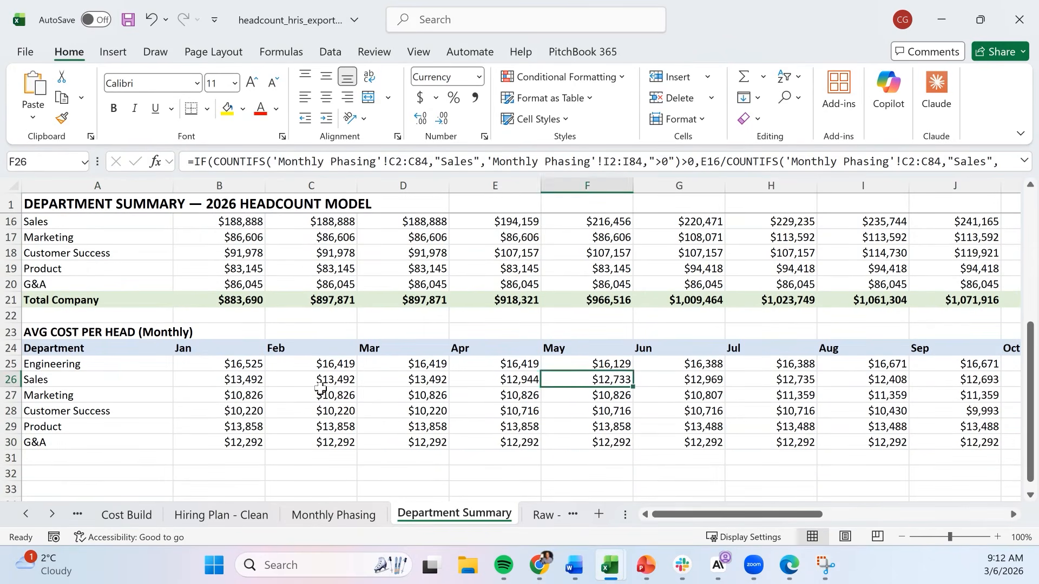
key(Right)
key(Right)
key(Right)
key(Right)
key(Right)
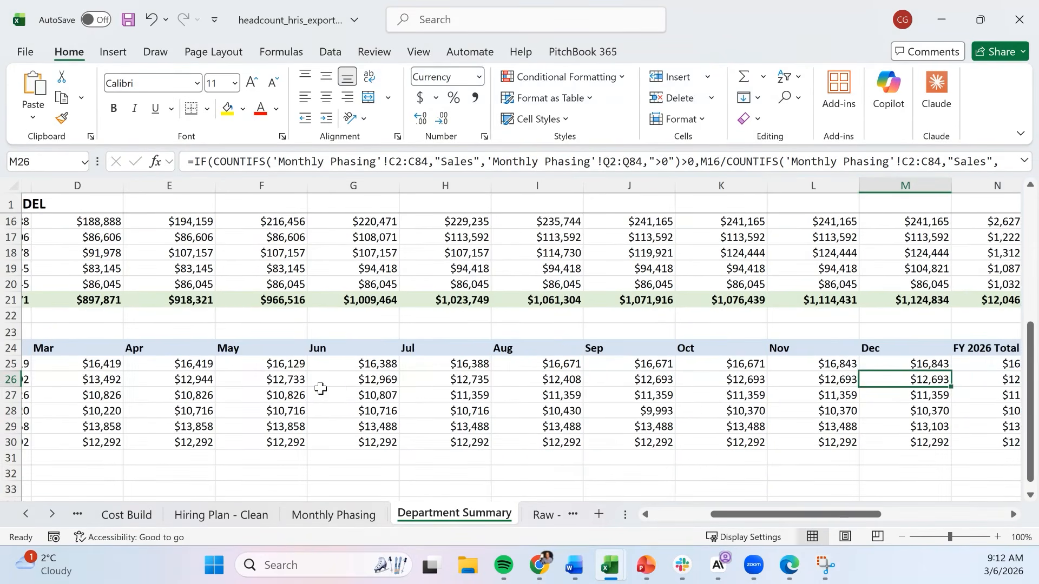
- Inspect how the FY 2026 Total column averages each department's monthly cost per head over 12 months
key(Down)
key(Down)
key(Up)
key(Up)
key(Up)
key(Up)
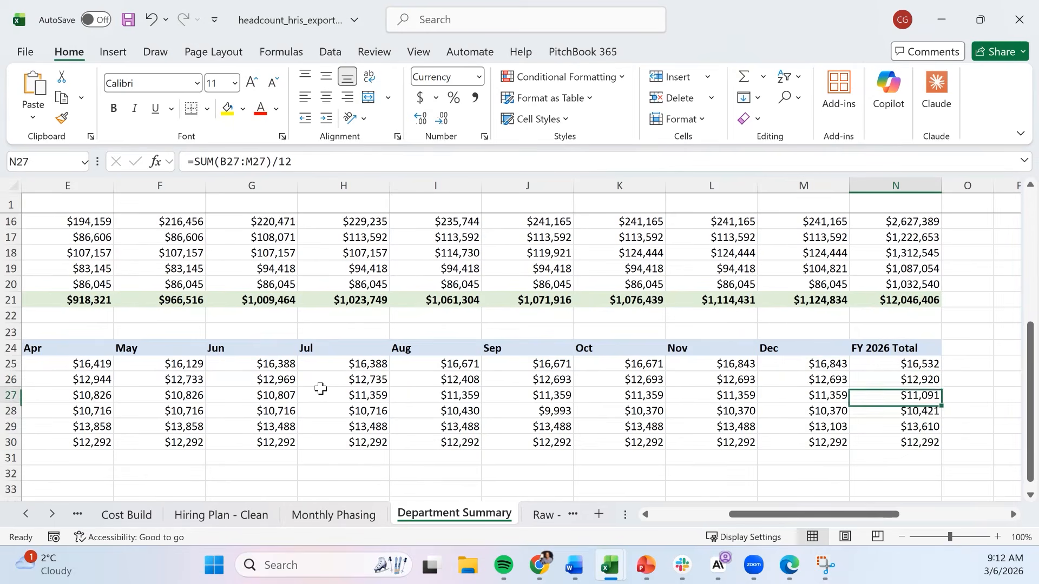
key(Down)
key(Down)
key(Down)
key(Up)
key(Up)
key(Up)
key(Up)
key(Left)
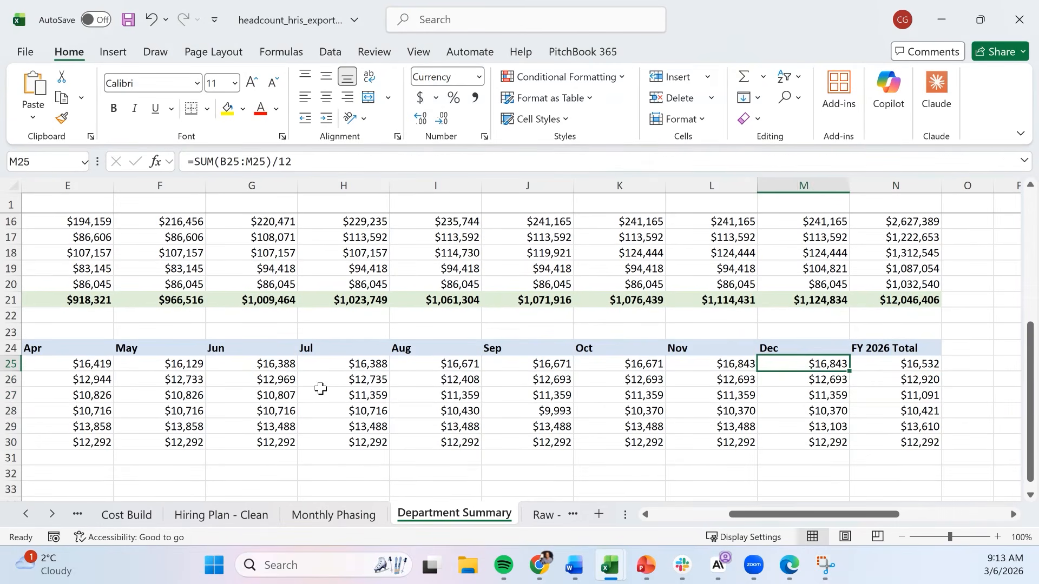
- Review Engineering's average monthly cost per head from January through the FY 2026 Total column
key(Home)
key(Right)
key(Right)
key(Right)
key(Right)
key(Right)
key(Right)
key(Right)
key(Right)
key(Right)
key(Right)
key(Right)
key(Right)
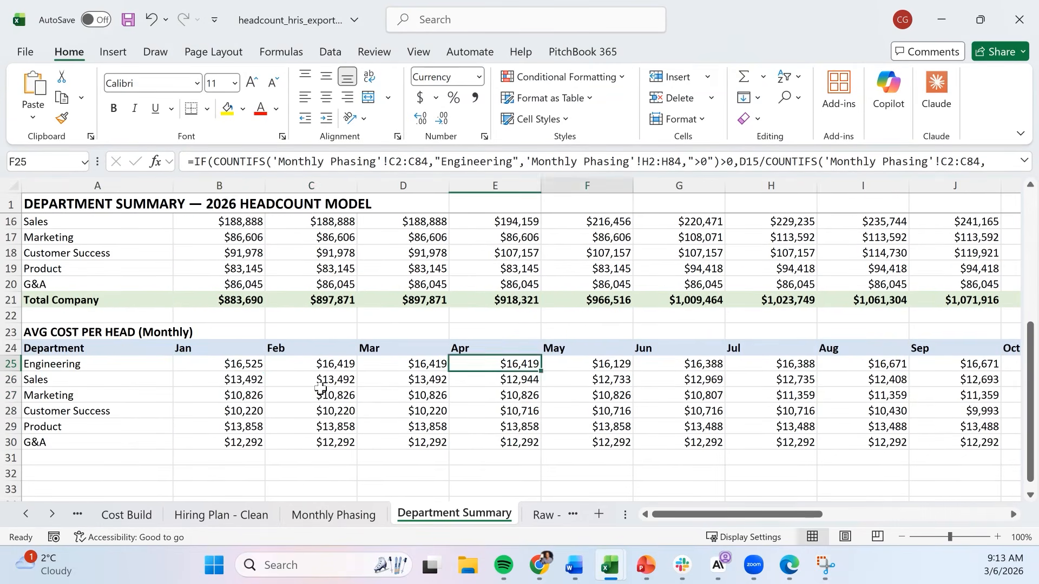
key(Left)
key(Right)
key(Right)
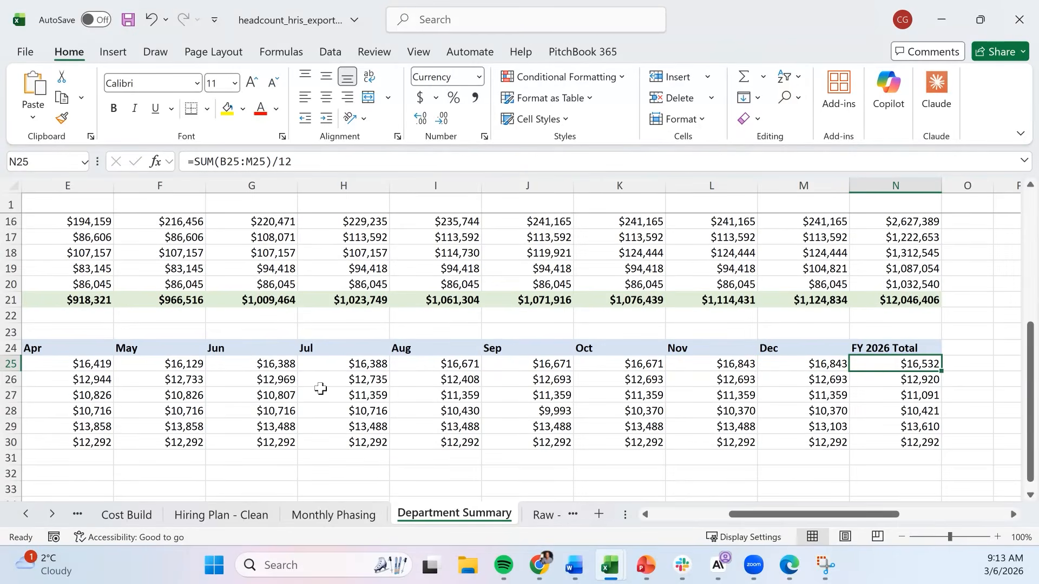
- Check the original data on the Raw - Roster and Raw - Hiring Plan sheets
key(ctrl+Page_Down)
key(Left)
key(Left)
key(Left)
key(Left)
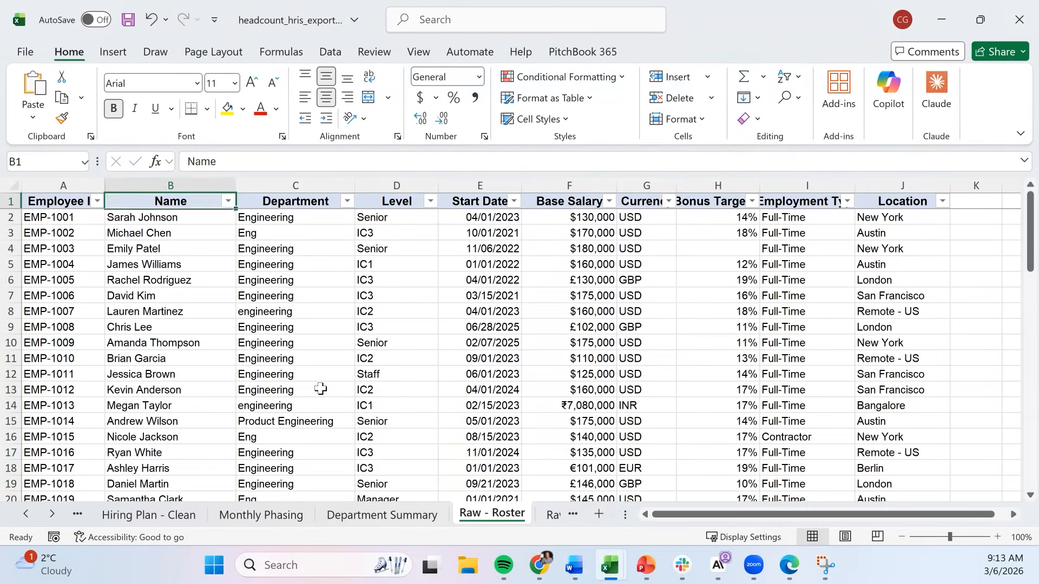
key(ctrl+Page_Down)
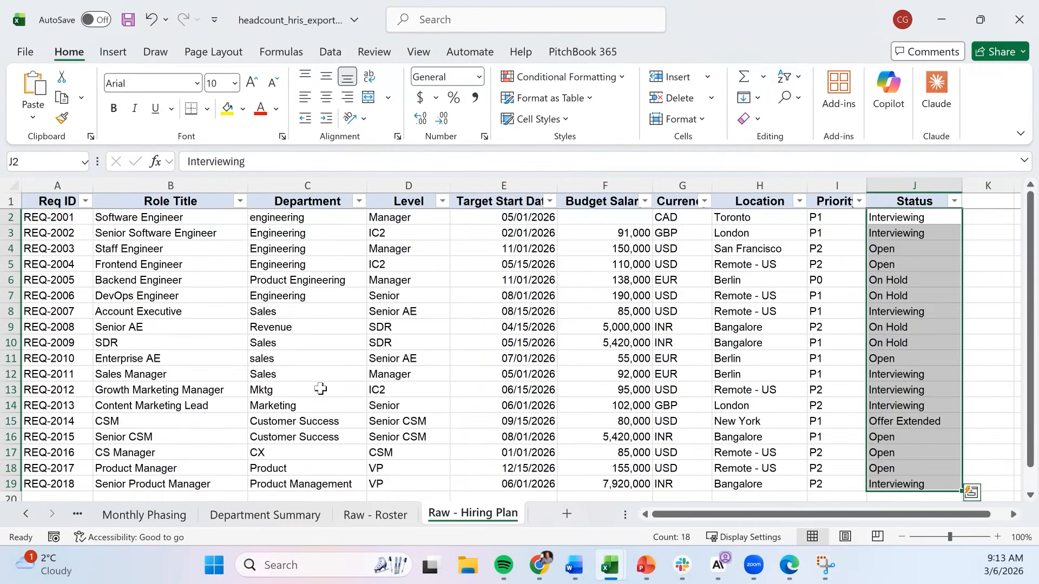
key(ctrl+Page_Up)
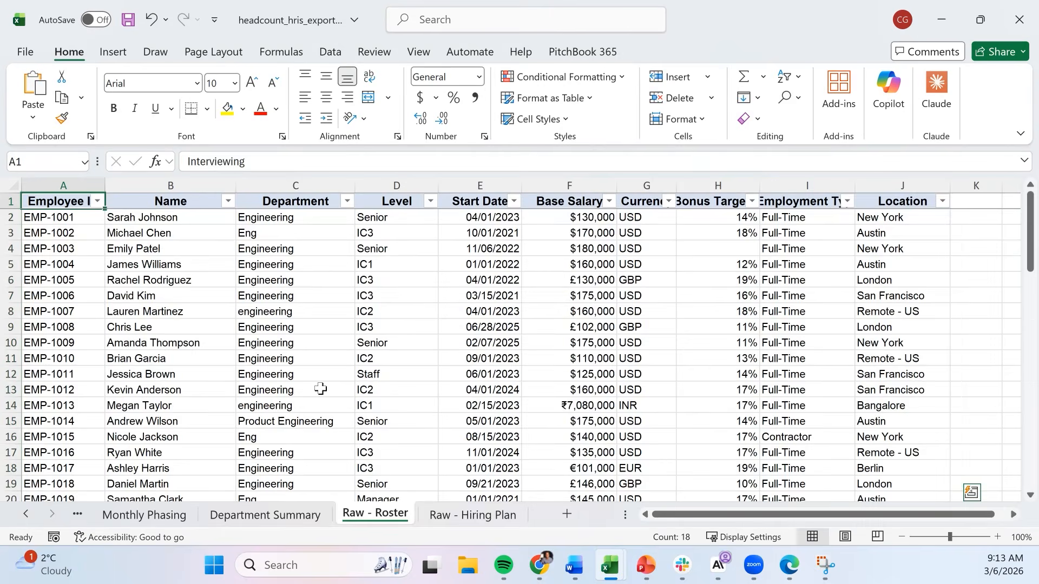
key(ctrl+Page_Down)
- Go back to the Assumptions sheet and page through the model's sheets in order up to the raw data
key(ctrl+Page_Up)
key(ctrl+Page_Up)
key(ctrl+Page_Up)
key(ctrl+Page_Up)
key(ctrl+Page_Up)
key(ctrl+Page_Up)
key(ctrl+Page_Up)
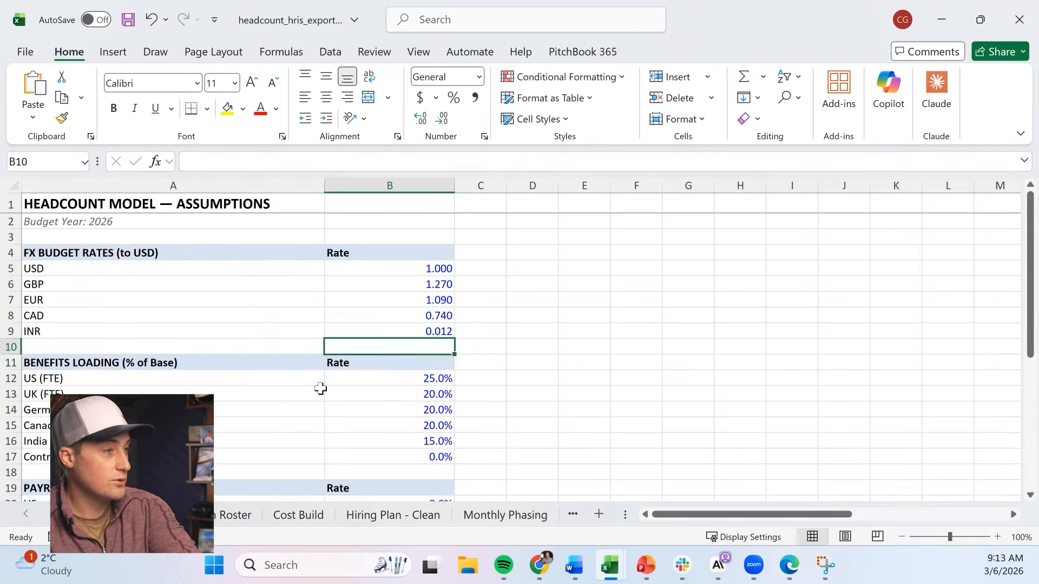
key(ctrl+Page_Down)
key(ctrl+Page_Down)
key(ctrl+Page_Down)
key(ctrl+Page_Down)
key(ctrl+Page_Down)
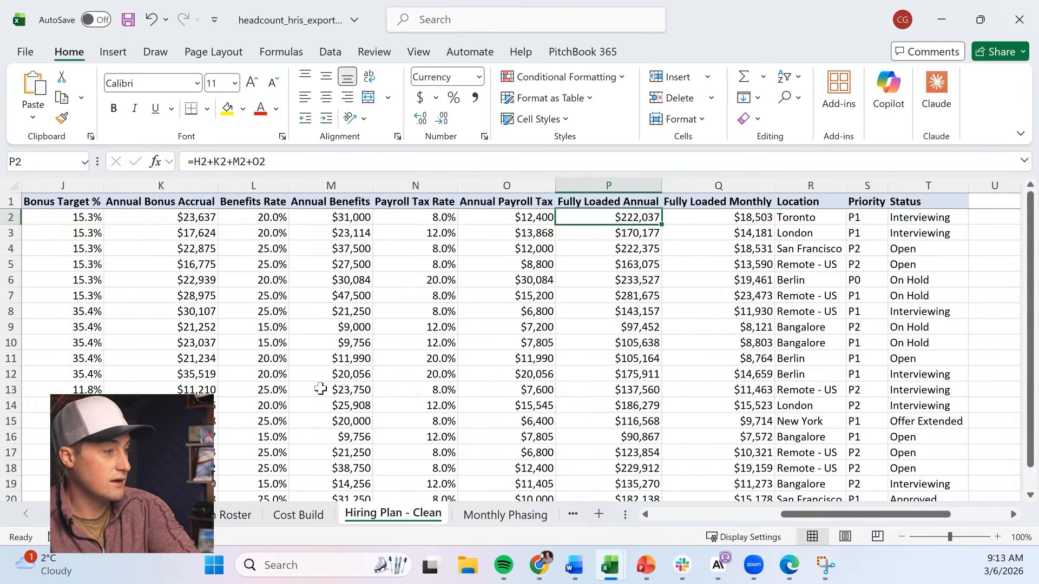
key(ctrl+Page_Down)
key(ctrl+Page_Down)
key(ctrl+Page_Up)
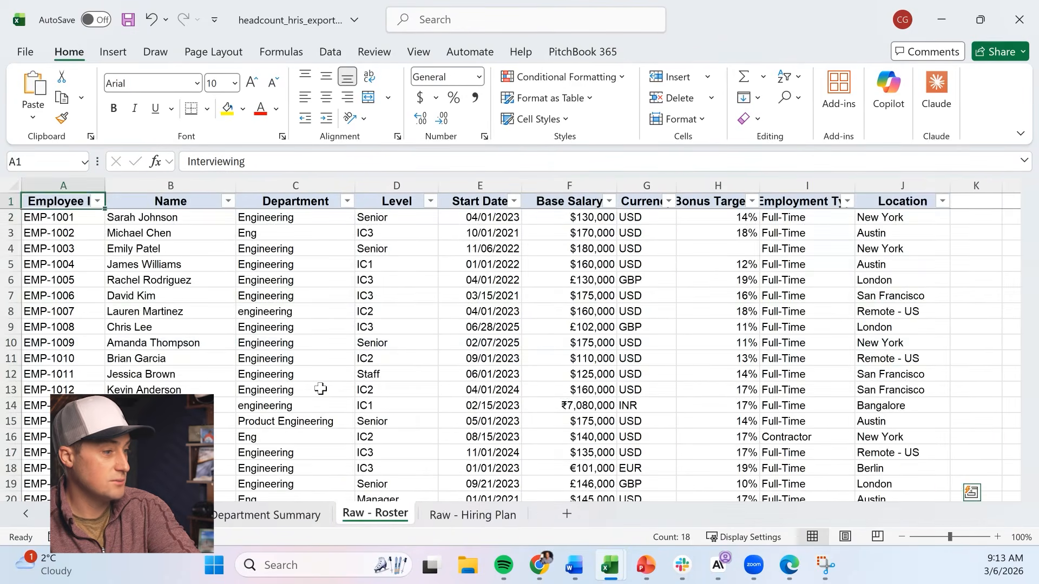
- Return to the Assumptions sheet and select the empty cell B3 above the FX budget rates
key(ctrl+Page_Up)
key(ctrl+Page_Up)
key(ctrl+Page_Up)
key(ctrl+Page_Up)
key(ctrl+Page_Up)
key(ctrl+Page_Up)
key(Up)
key(Up)
key(Up)
key(Up)
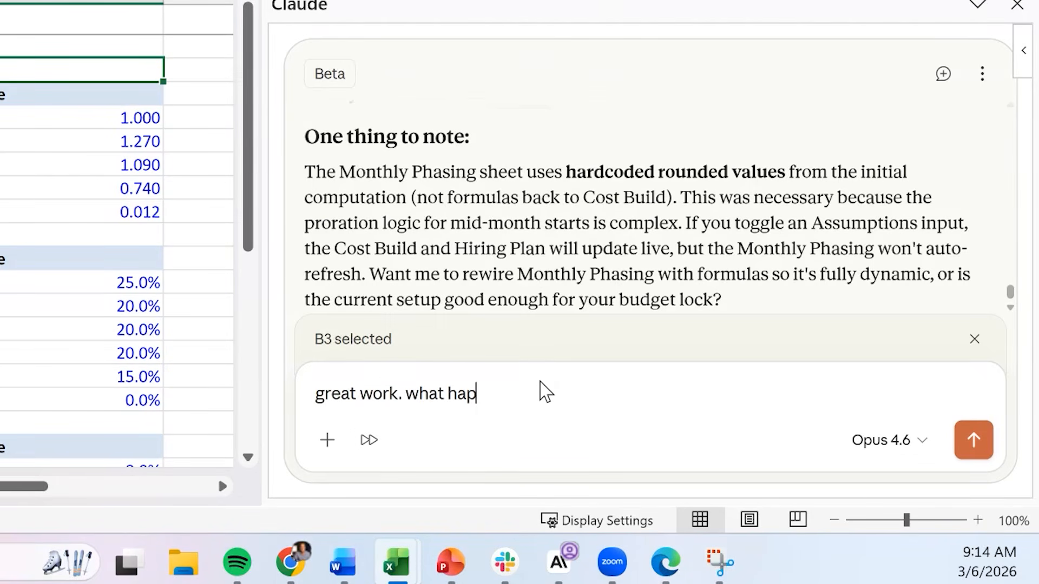
- Ask Claude for the savings by quarter and full-year impact of delaying all P2 priority hires one quarter and cancelling the two on-hold reqs
text(pens if we delay all P2 priority hires by one quarter and cancel the tw)
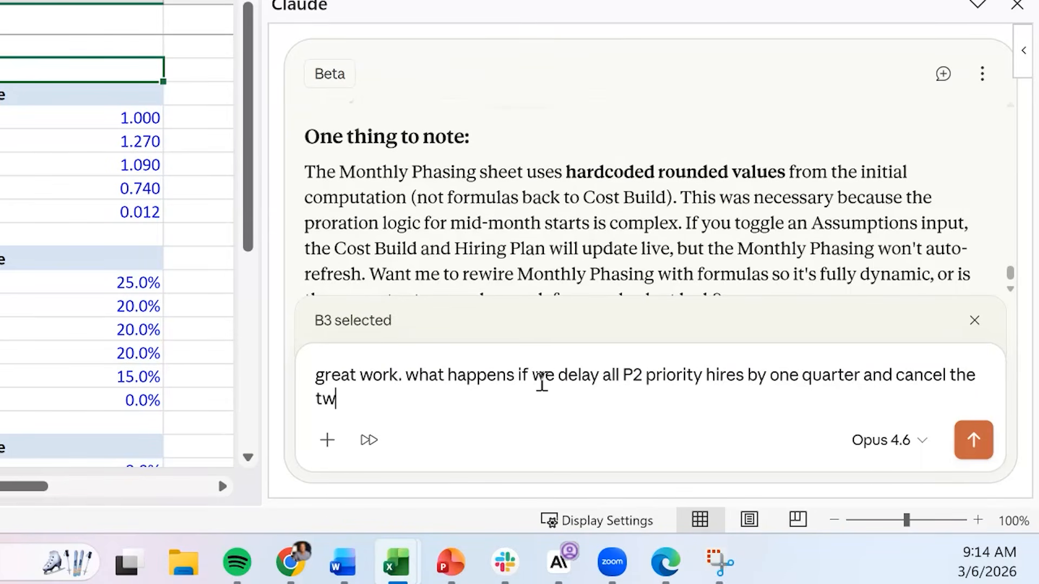
text(o reqs that are on hold? show me the savings by quarter and the full year impact)
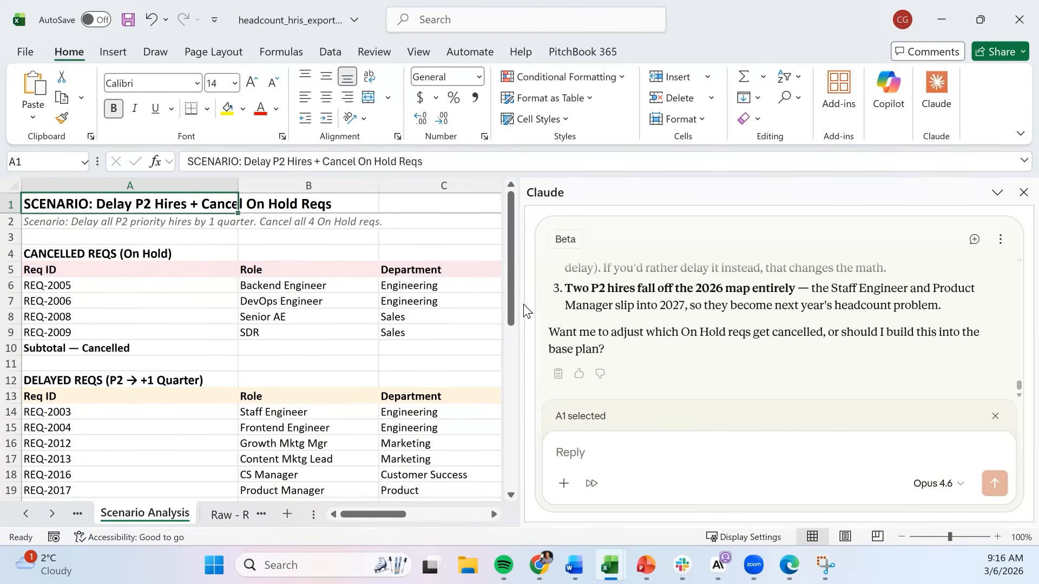
- Read the Bottom Line table in Claude's reply, comparing baseline plan, revised plan and savings by quarter and for FY 2026
scroll(763, 346, up, 10)
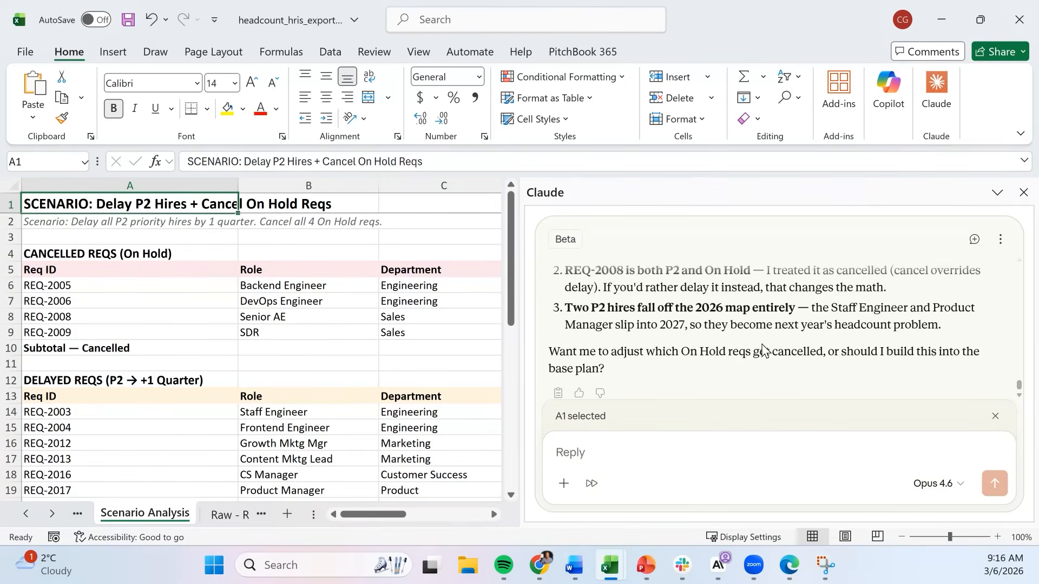
scroll(762, 345, up, 5)
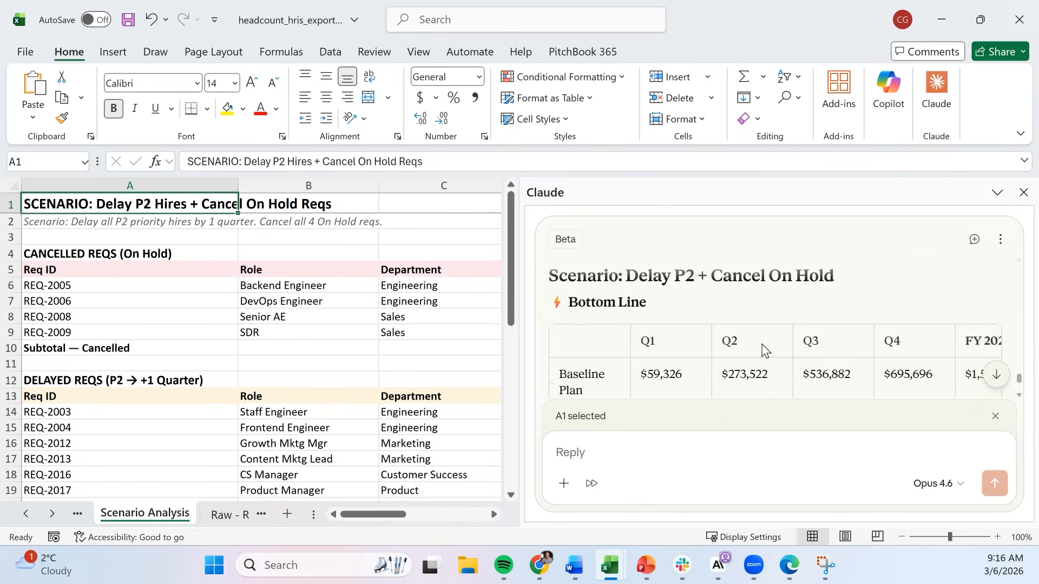
scroll(763, 350, down, 3)
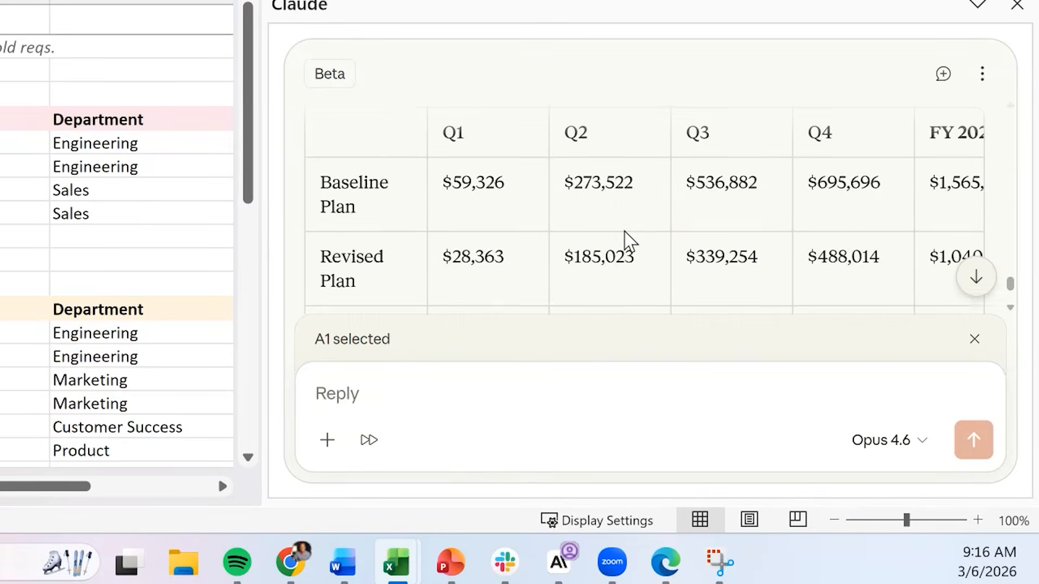
scroll(627, 240, down, 2)
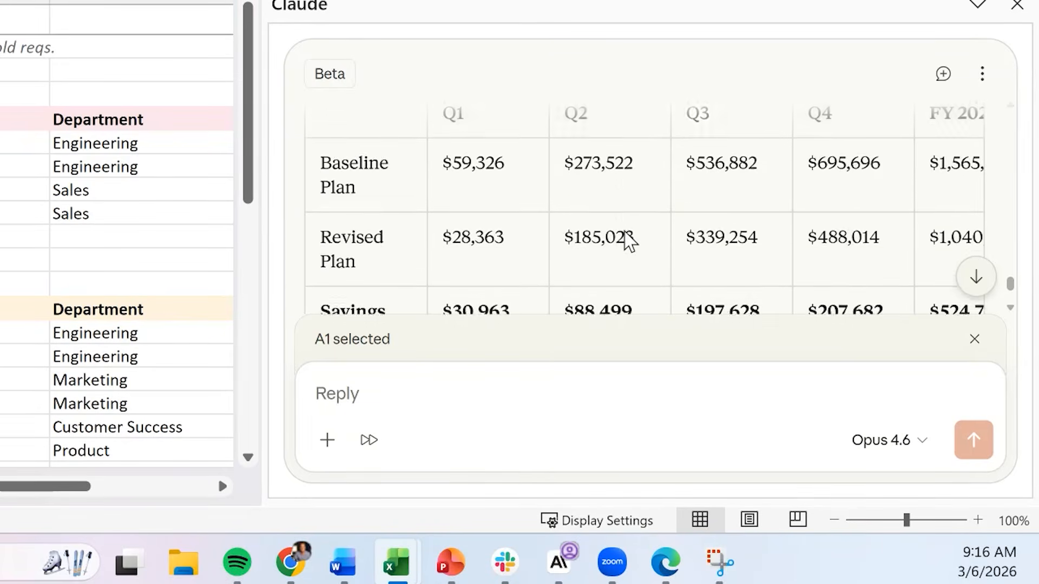
scroll(627, 240, down, 1)
scroll(628, 241, right, 3)
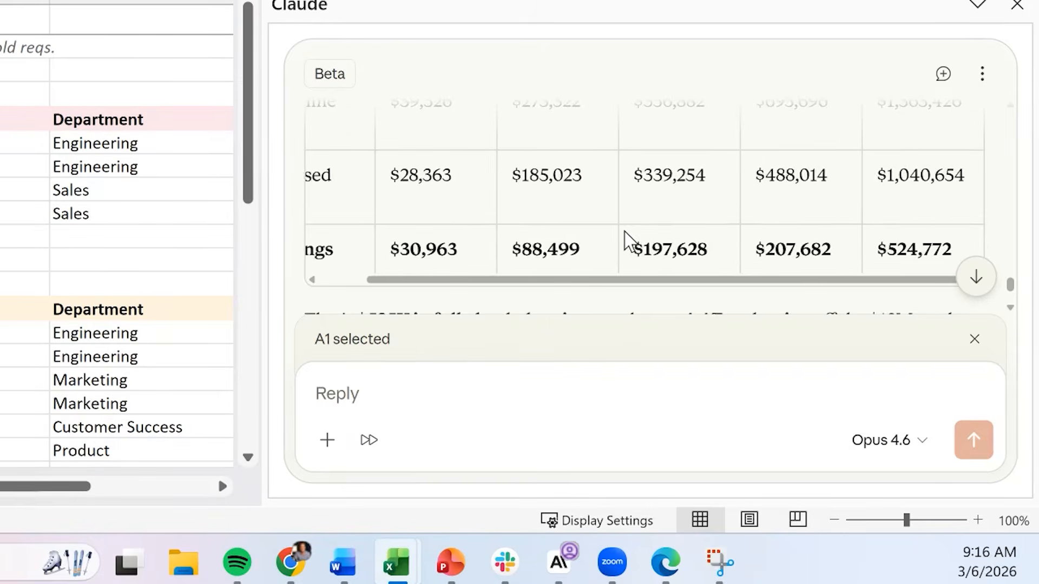
scroll(627, 241, up, 2)
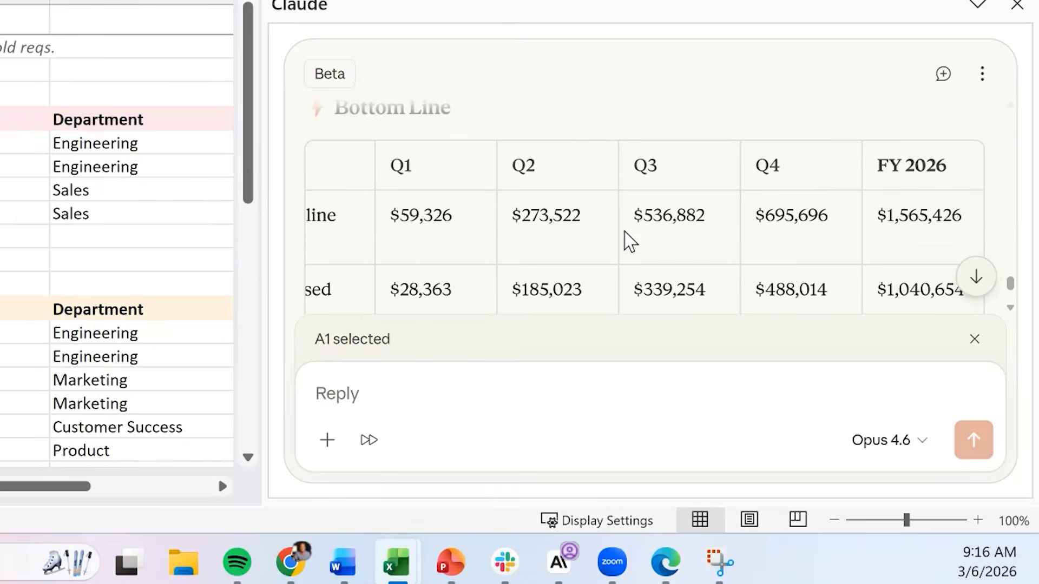
- Read where the savings come from in Claude's reply, covering the cancelled On Hold reqs and the delayed P2 reqs
scroll(628, 241, down, 5)
scroll(628, 241, down, 1)
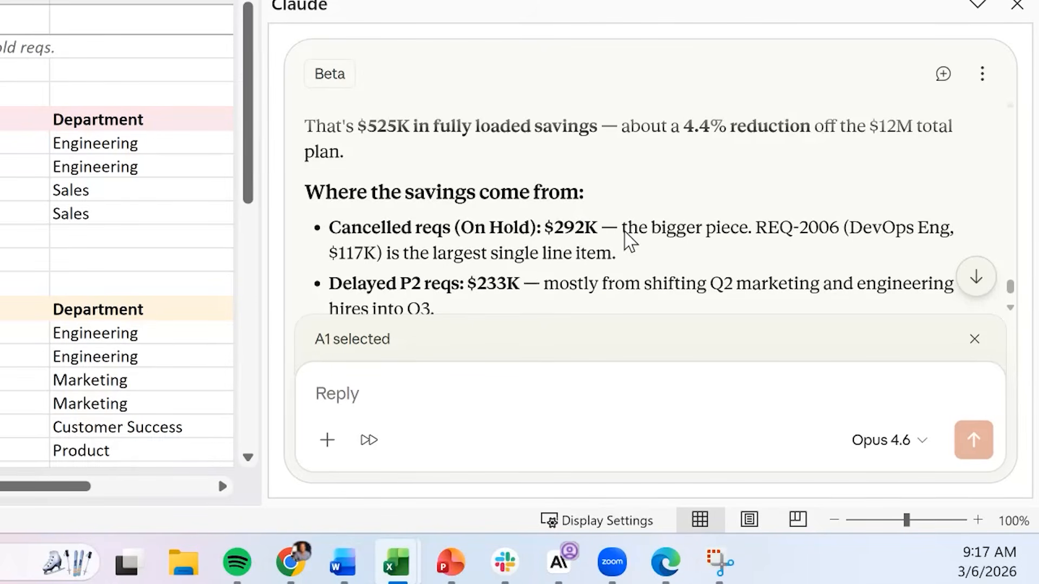
scroll(628, 241, down, 1)
scroll(628, 241, down, 1)
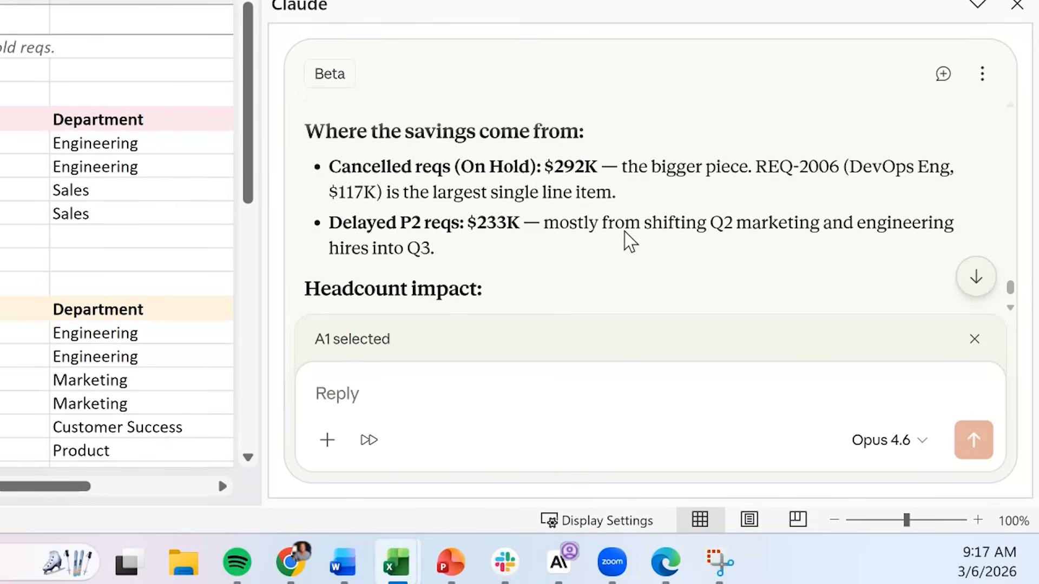
scroll(627, 241, down, 1)
scroll(628, 241, down, 2)
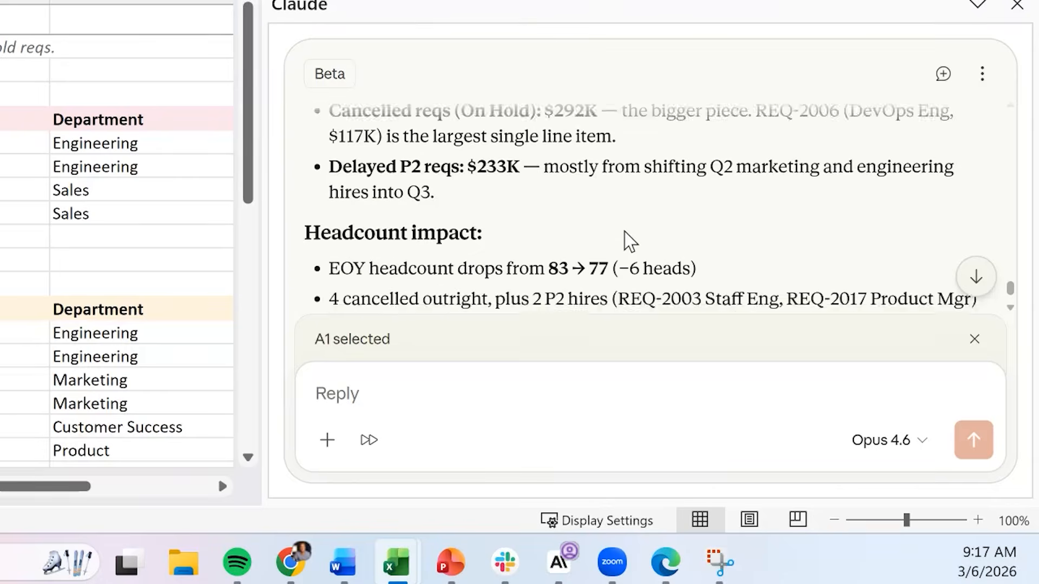
scroll(628, 240, up, 3)
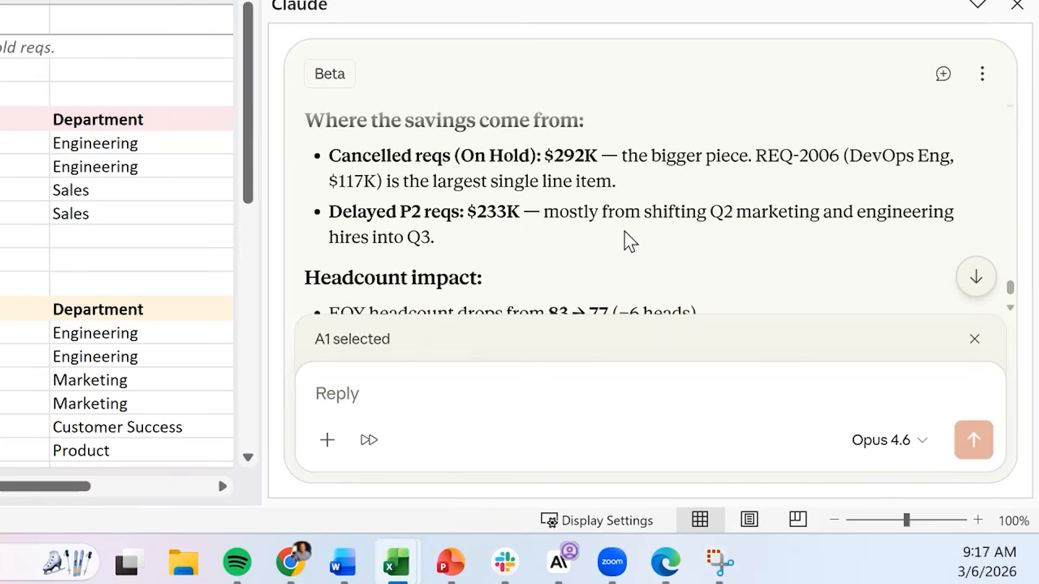
- Read the headcount impact and the three flagged items in Claude's reply through to its closing question
scroll(628, 241, down, 3)
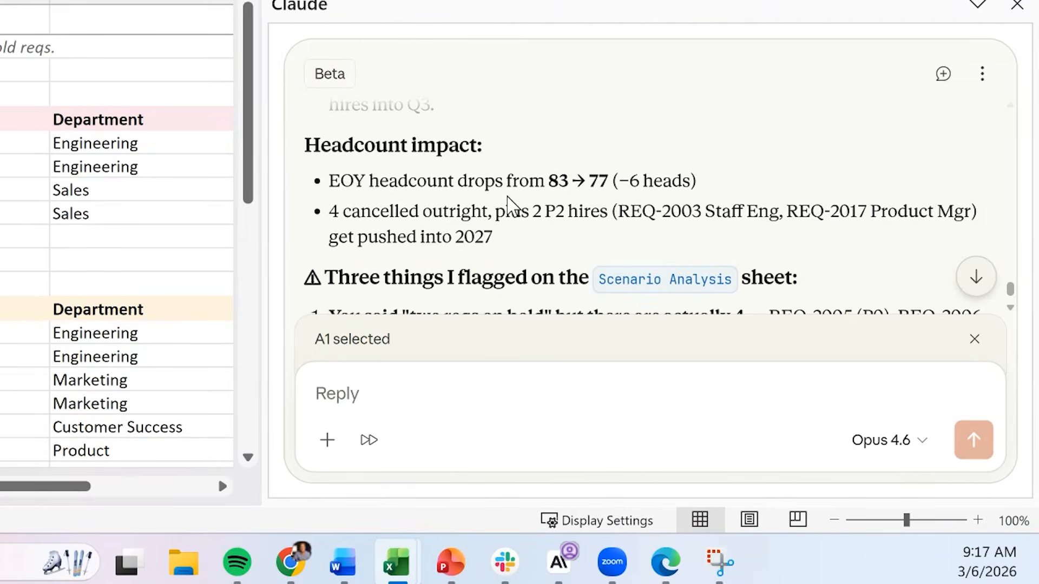
scroll(659, 183, down, 1)
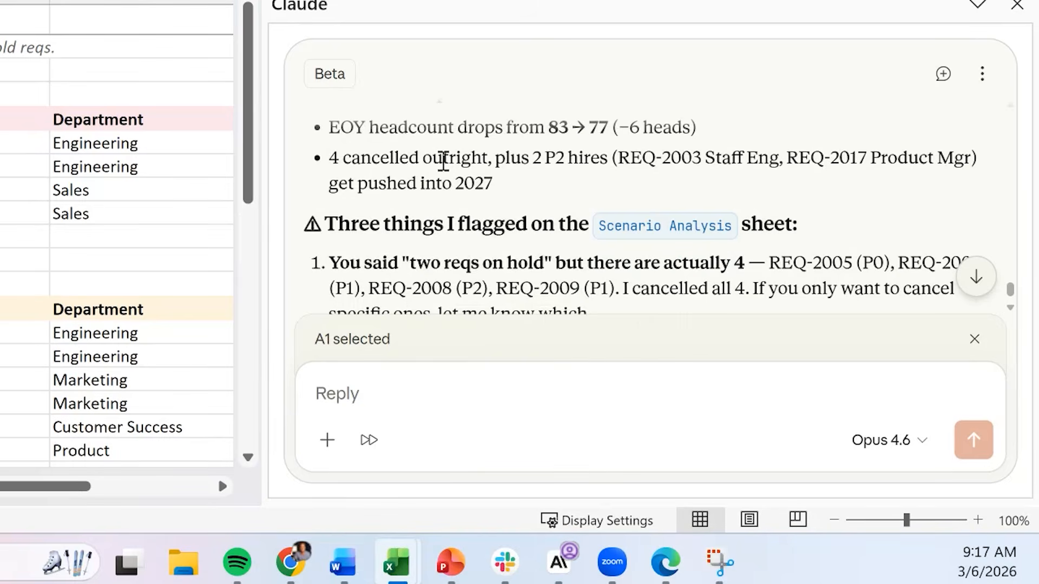
scroll(443, 161, down, 1)
scroll(443, 160, down, 1)
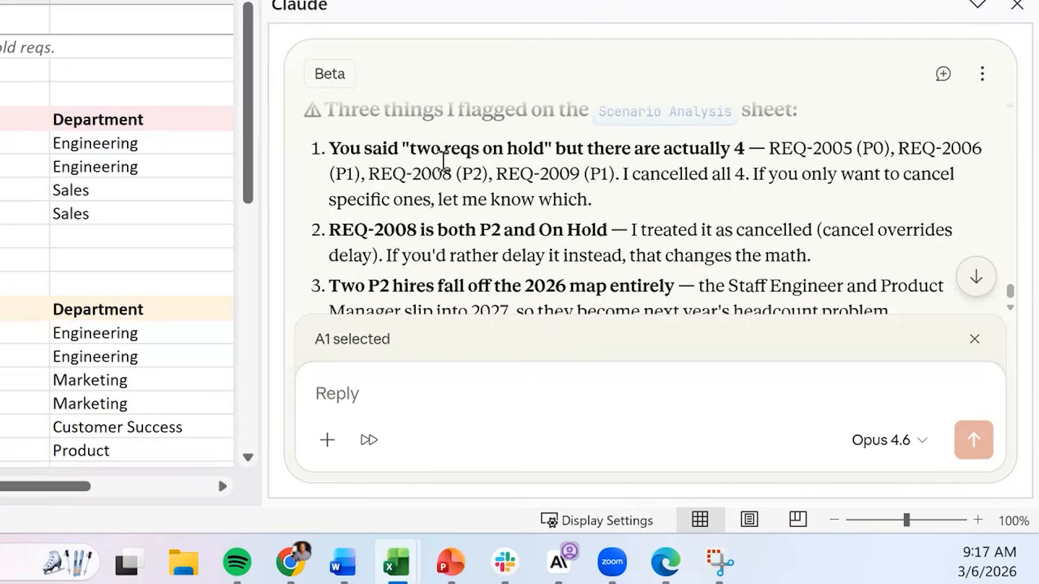
scroll(444, 161, down, 1)
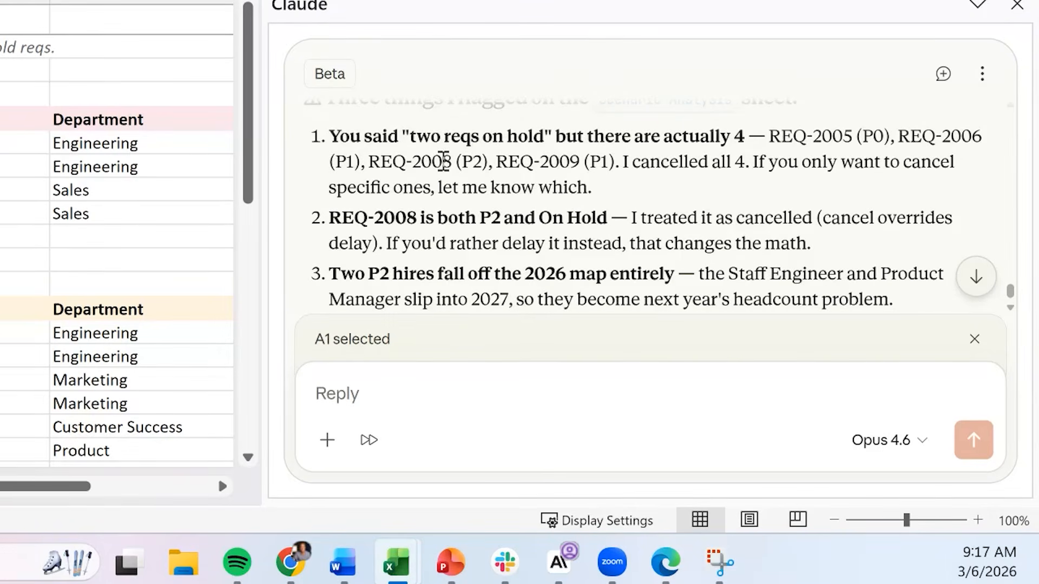
scroll(443, 160, down, 1)
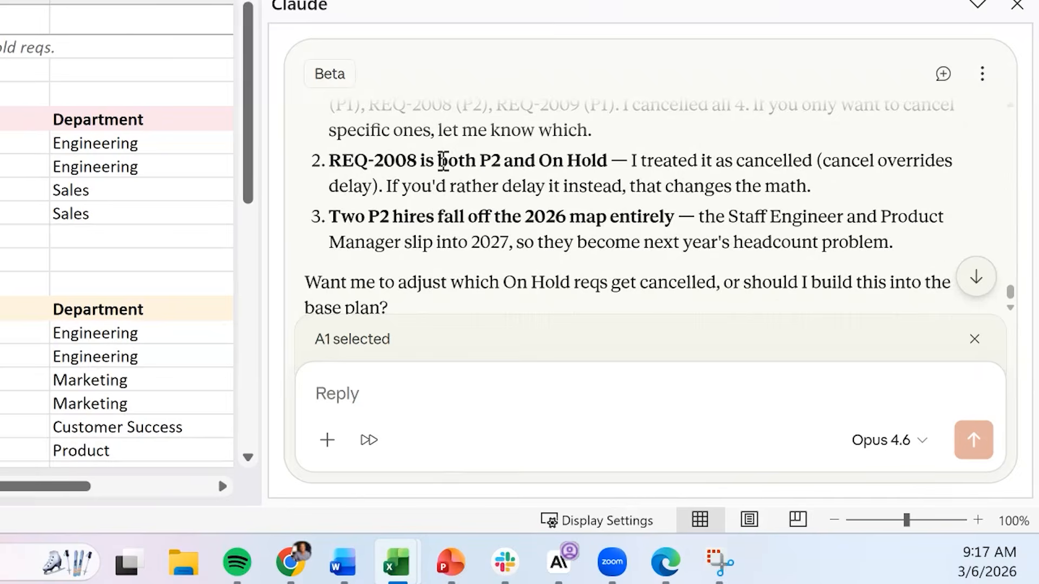
scroll(444, 160, down, 2)
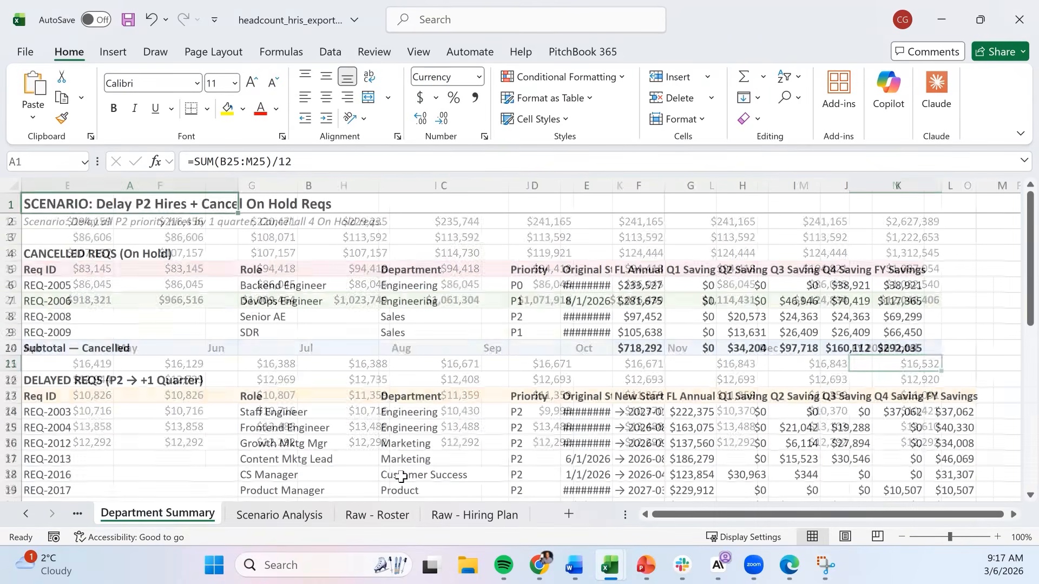
- Examine the cancelled On Hold reqs on the Scenario Analysis sheet, selecting the table's rows from its header in row 5
key(Right)
key(Right)
key(Right)
key(Down)
key(Down)
key(Down)
key(Down)
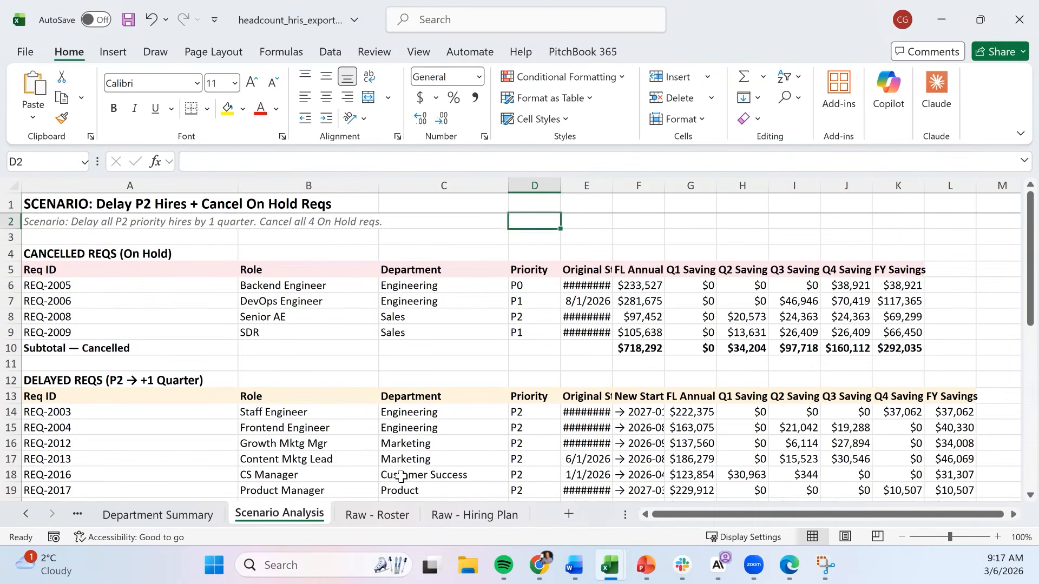
key(Left)
key(Left)
key(Left)
key(shift+space)
key(shift+Down)
key(shift+Down)
key(shift+Down)
key(shift+Down)
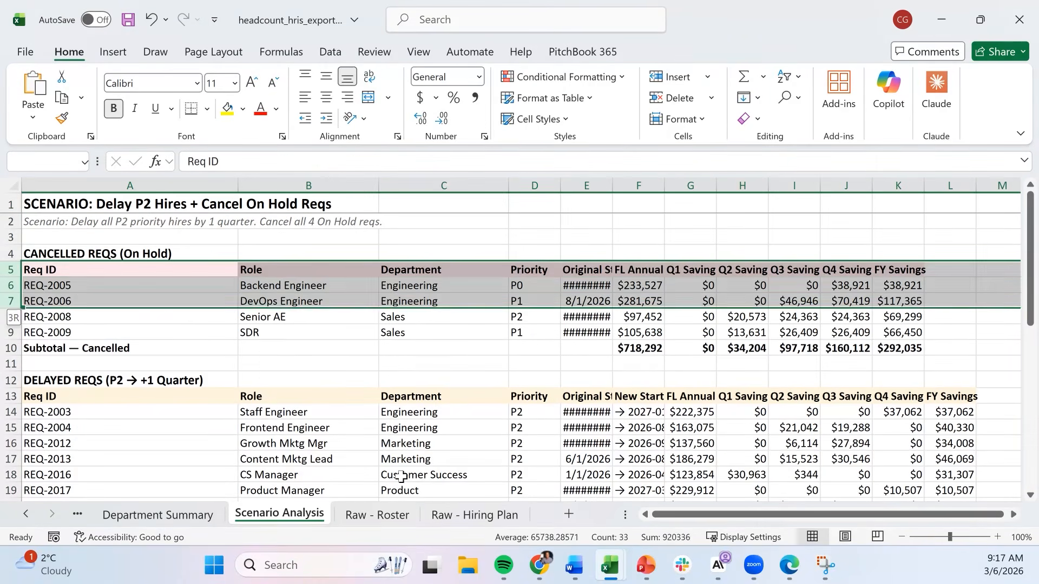
- Go to the DELAYED REQS section and select columns G to J to inspect the quarterly savings
key(Down)
key(Down)
key(Down)
key(Down)
key(Down)
key(Down)
key(Down)
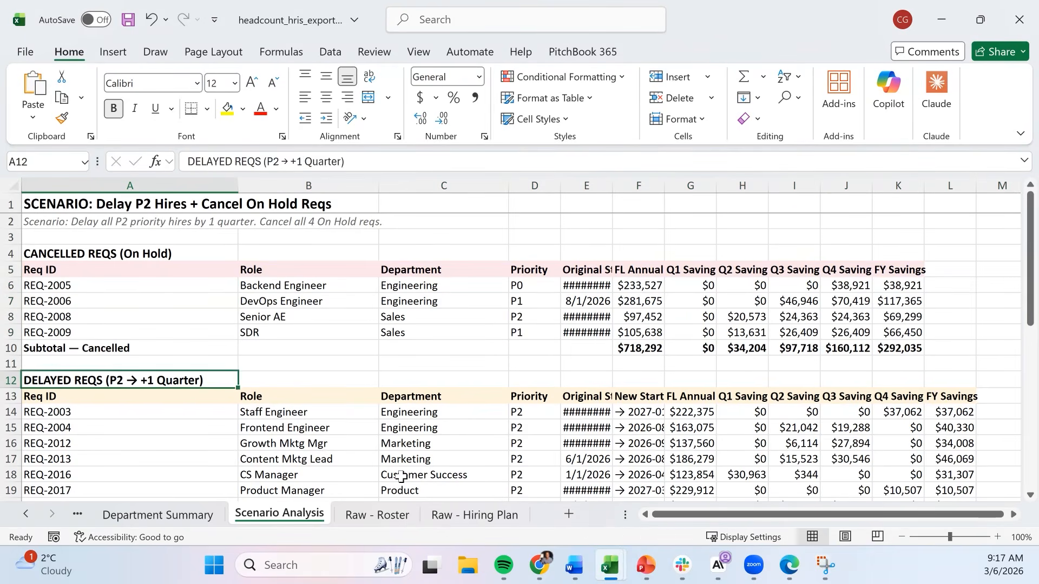
key(Right)
key(Right)
key(Right)
key(Right)
key(Right)
key(Right)
key(ctrl+space)
key(shift+Right)
key(shift+Right)
key(shift+Right)
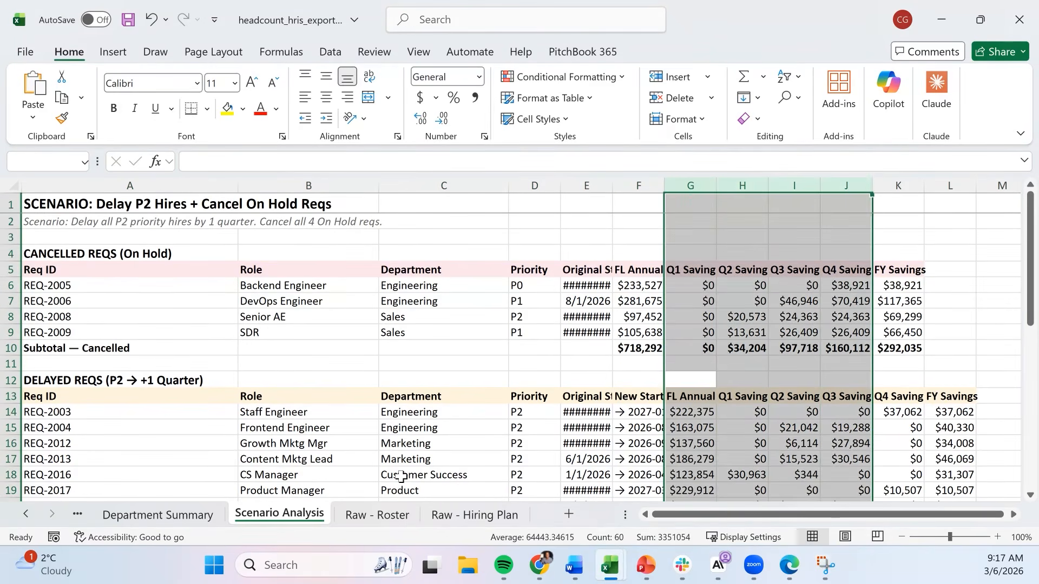
- Review the delayed P2 reqs down to their subtotal and the TOTAL IMPACT SUMMARY table below
key(Down)
key(Down)
key(Down)
key(Down)
key(Down)
key(Down)
key(Down)
key(Down)
key(Down)
key(Down)
key(Down)
key(Down)
key(Down)
key(Down)
key(Down)
key(Down)
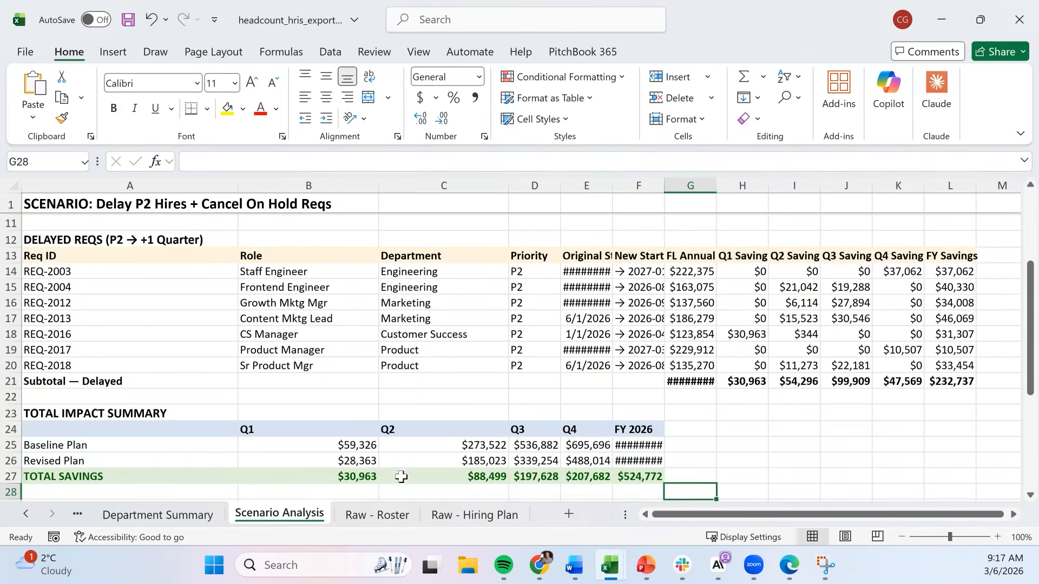
key(Up)
key(Up)
key(Down)
key(Down)
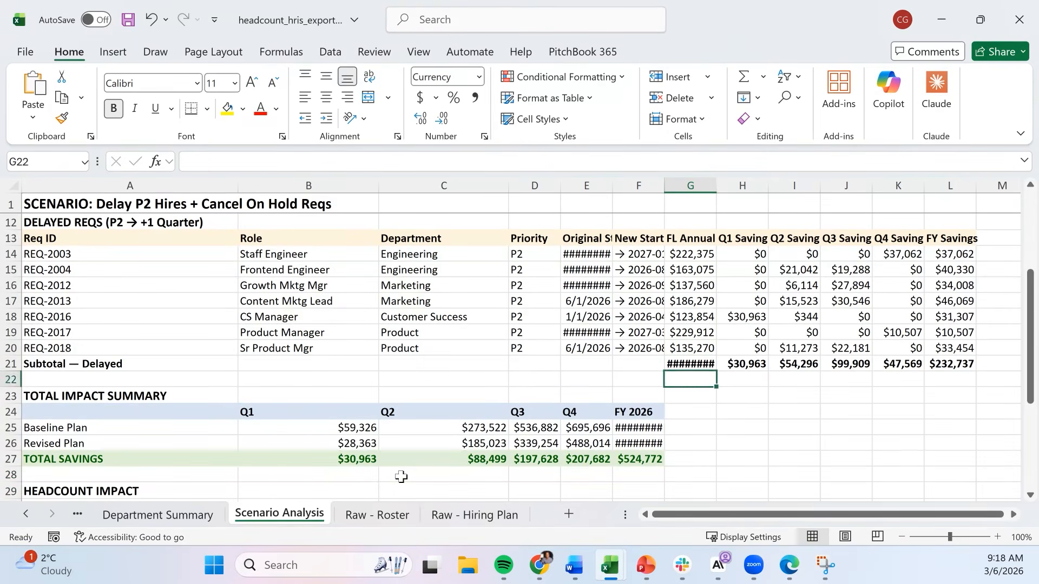
- Review the HEADCOUNT IMPACT section and the KEY NOTES at the end of the Scenario Analysis sheet
key(Down)
key(Down)
key(Down)
key(Home)
key(Down)
key(Down)
key(Down)
key(Down)
key(Down)
key(Down)
key(Down)
key(Down)
key(Down)
key(Down)
key(Down)
key(Down)
key(Down)
key(Down)
key(Down)
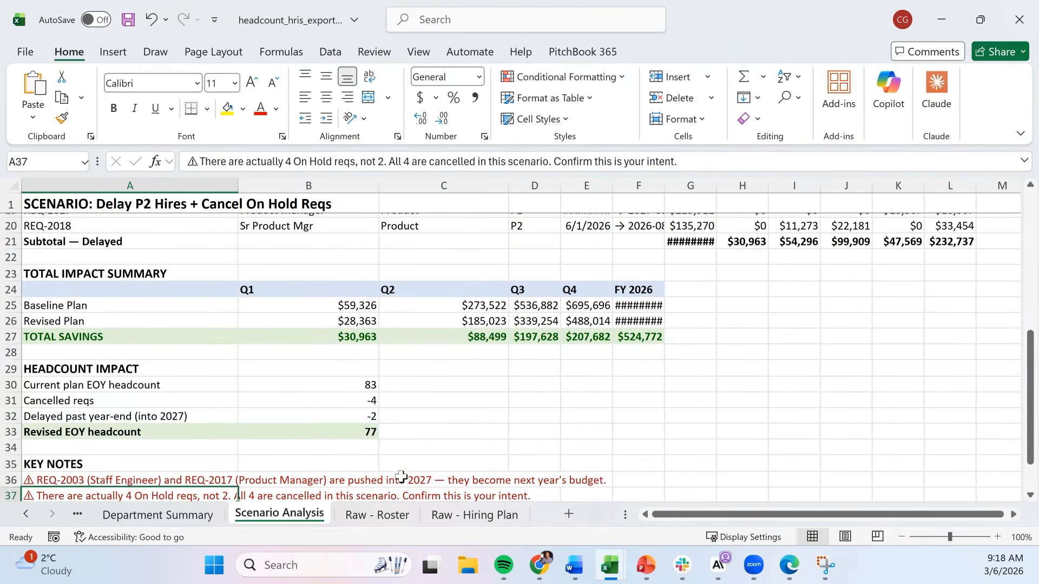
key(Down)
key(Down)
key(Down)
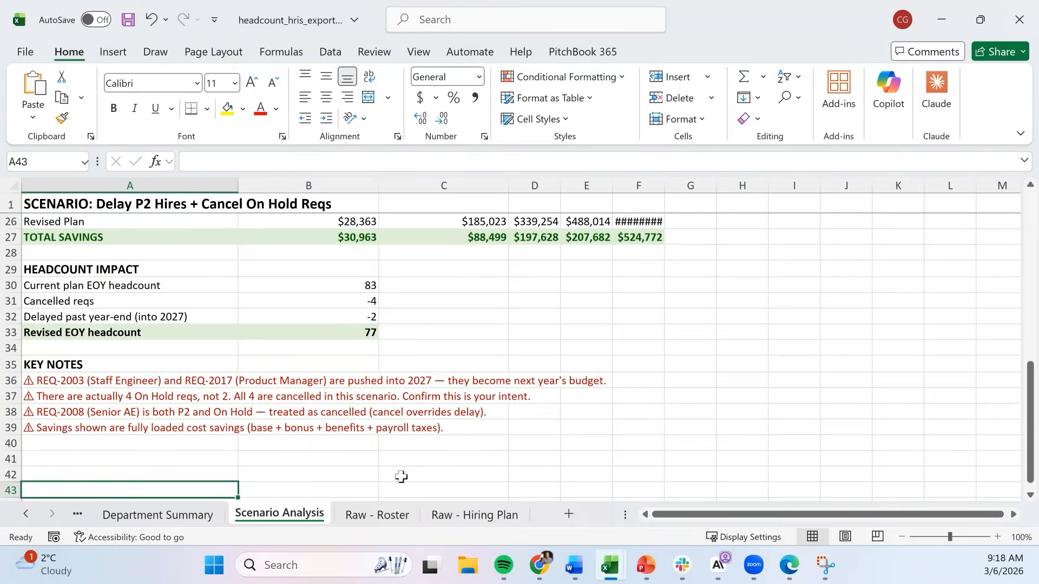
- Select rows 36 to 39 to review the four KEY NOTES of the delay-and-cancel scenario
key(Up)
key(Up)
key(Up)
key(Up)
key(Up)
key(Up)
key(Up)
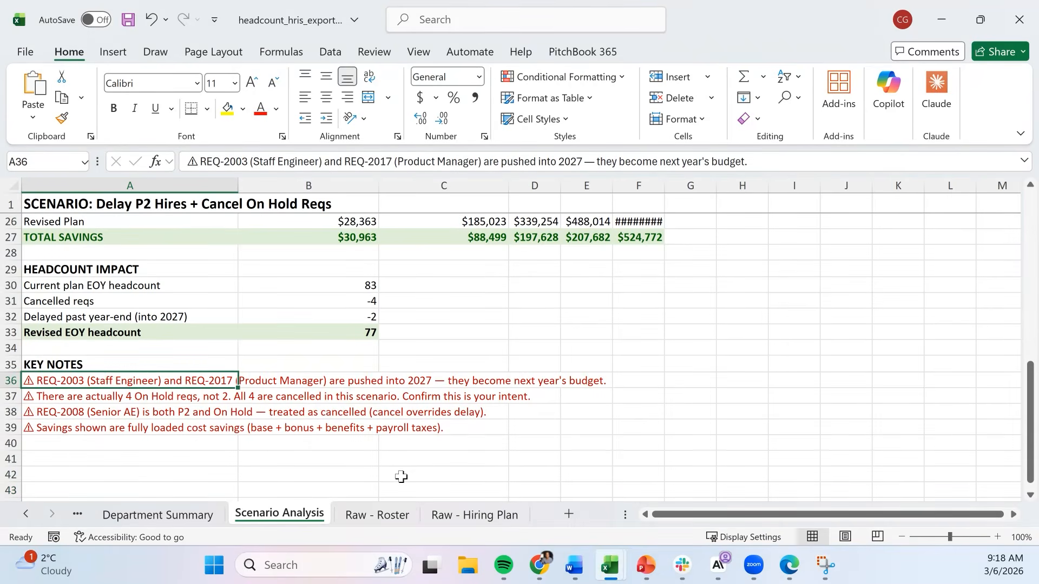
key(shift+space)
key(shift+Down)
key(shift+Down)
key(shift+Down)
key(shift+Down)
key(shift+Down)
key(shift+Up)
key(shift+Up)
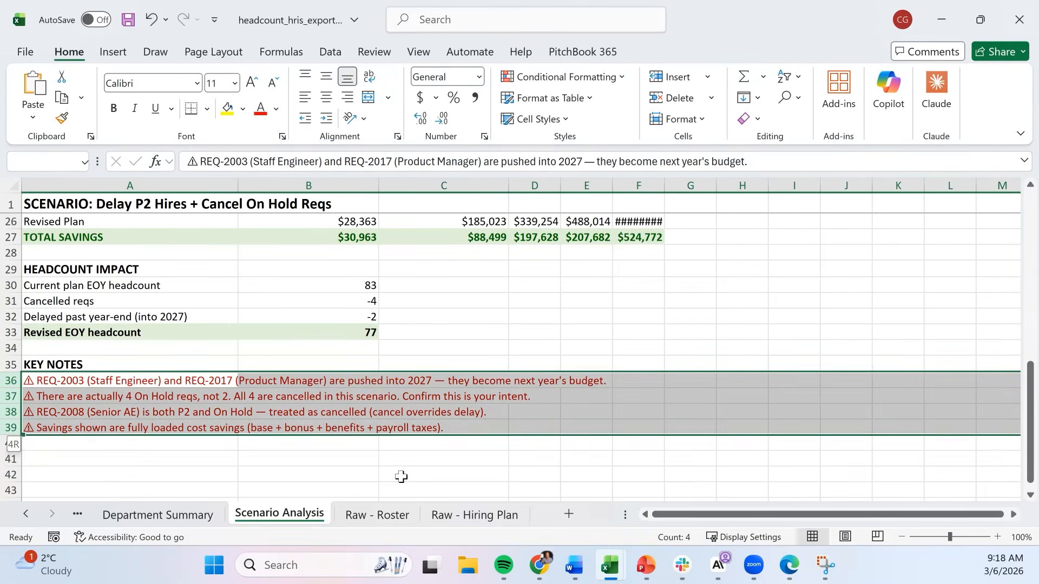
key(Left)
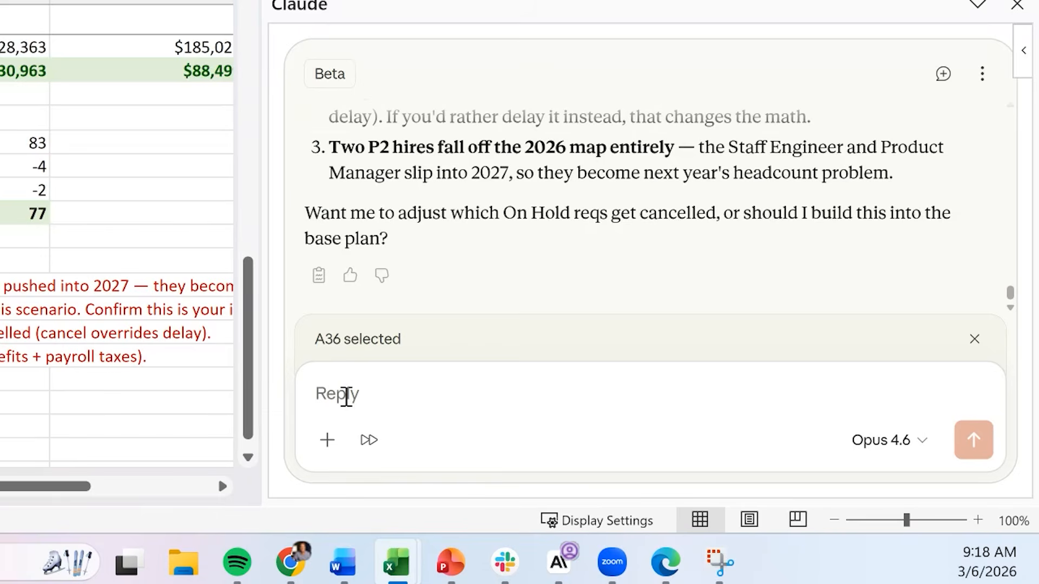
- Write a Claude prompt asking the cost difference of moving two open San Francisco engineering reqs to Bangalore, with the same roles and level
text(here's another secenario to run: what if we moved tw)
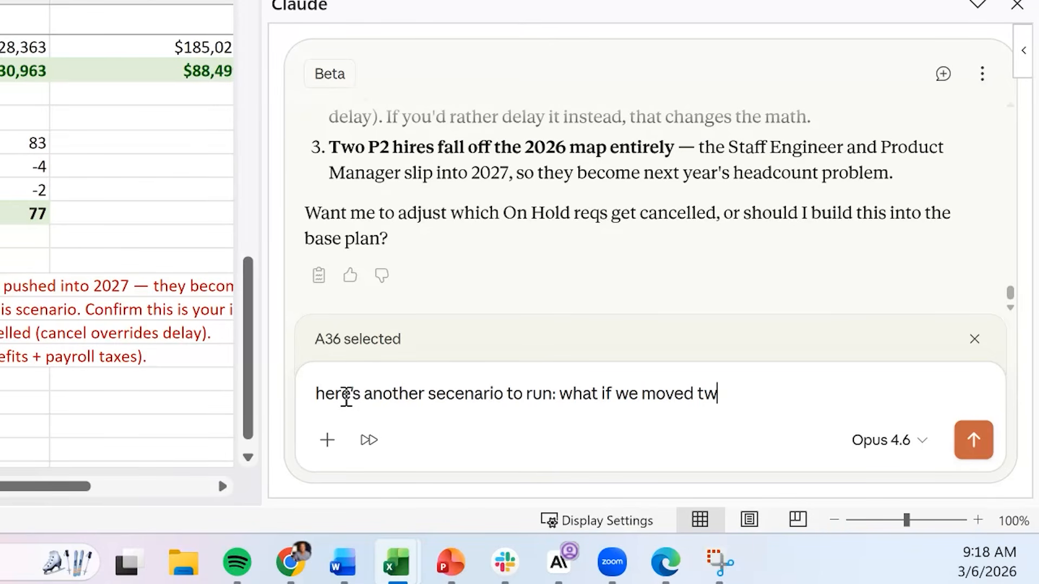
text(o of the open san francisco engineerin reqs to bangalore instead? same roles same level what's the co)
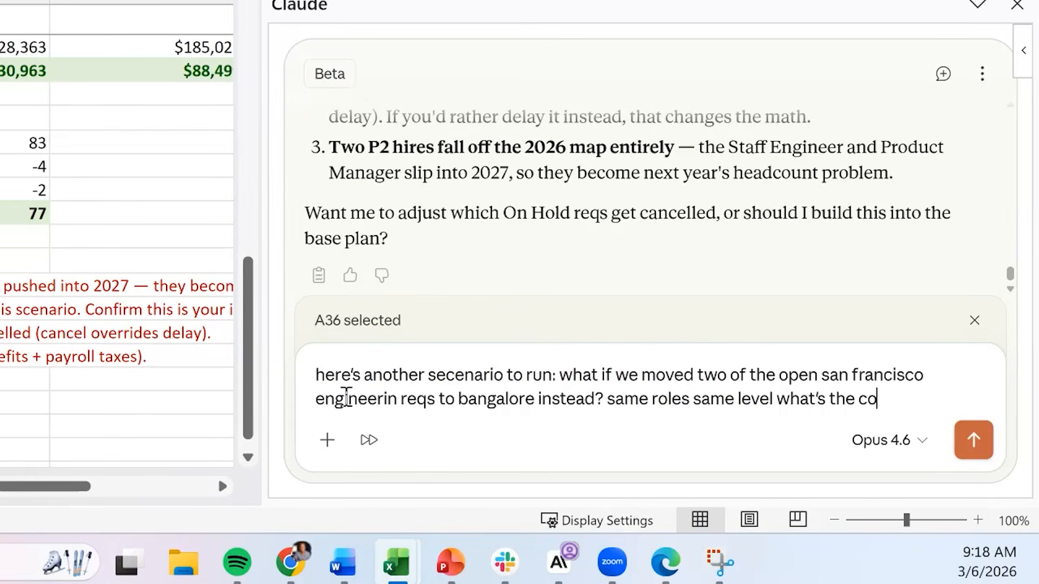
text(st difference?)
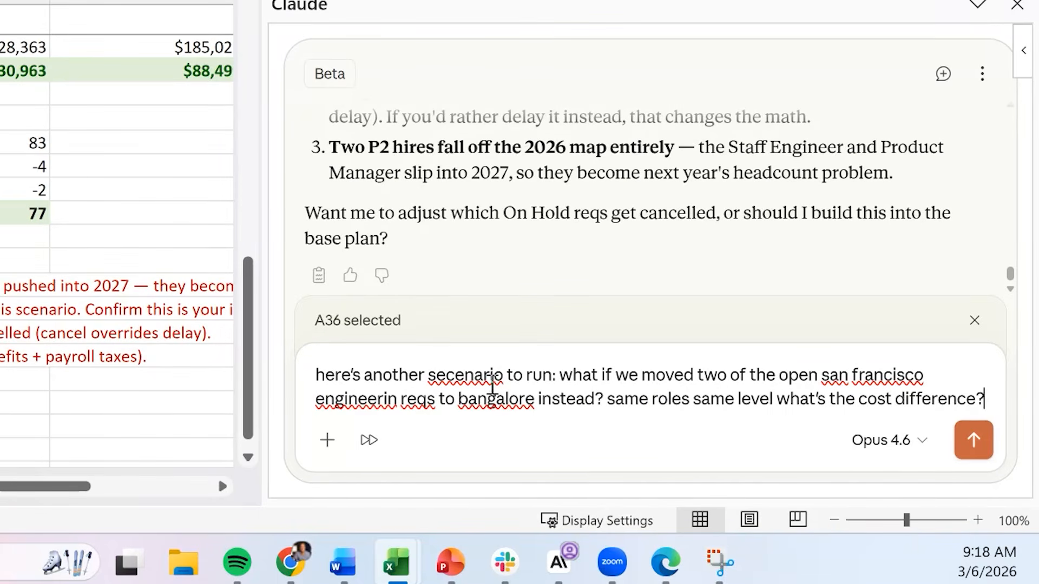
- Correct the misspelled "engineerin" and "secenario" in the prompt to "engineering" and "scenario", and send it to Claude
right_click(372, 396)
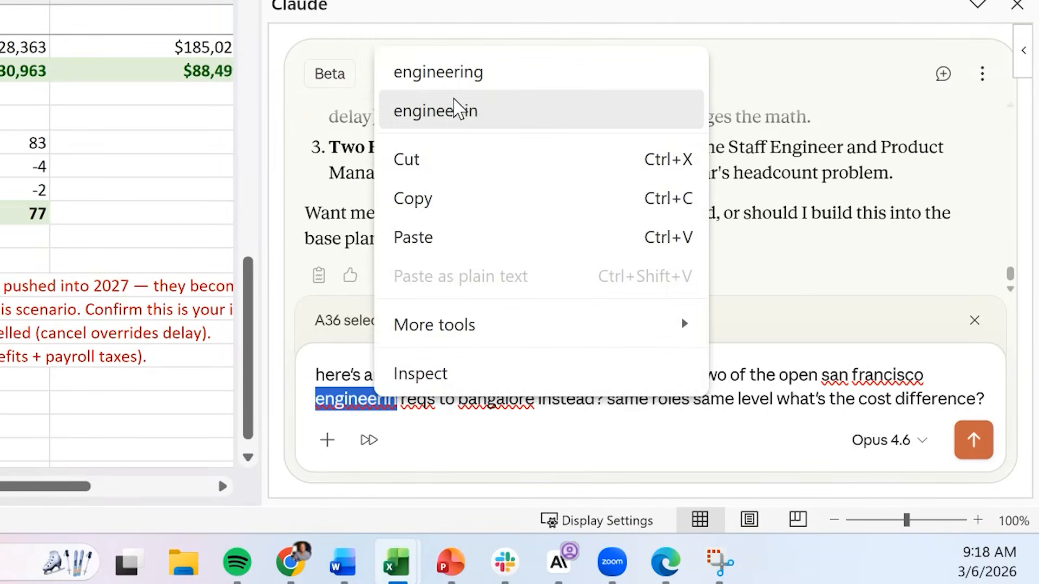
click(449, 73)
right_click(469, 353)
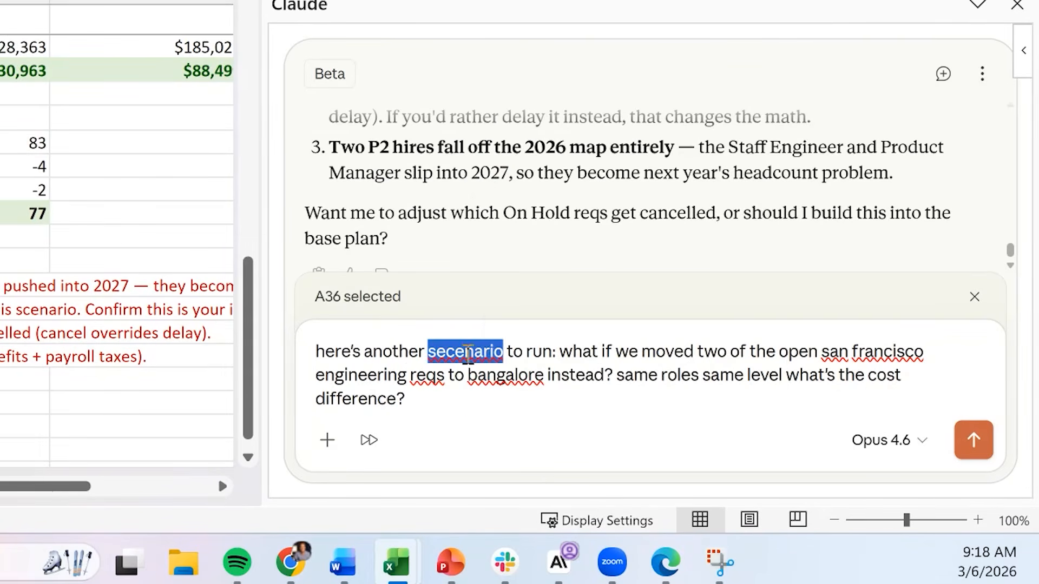
click(545, 38)
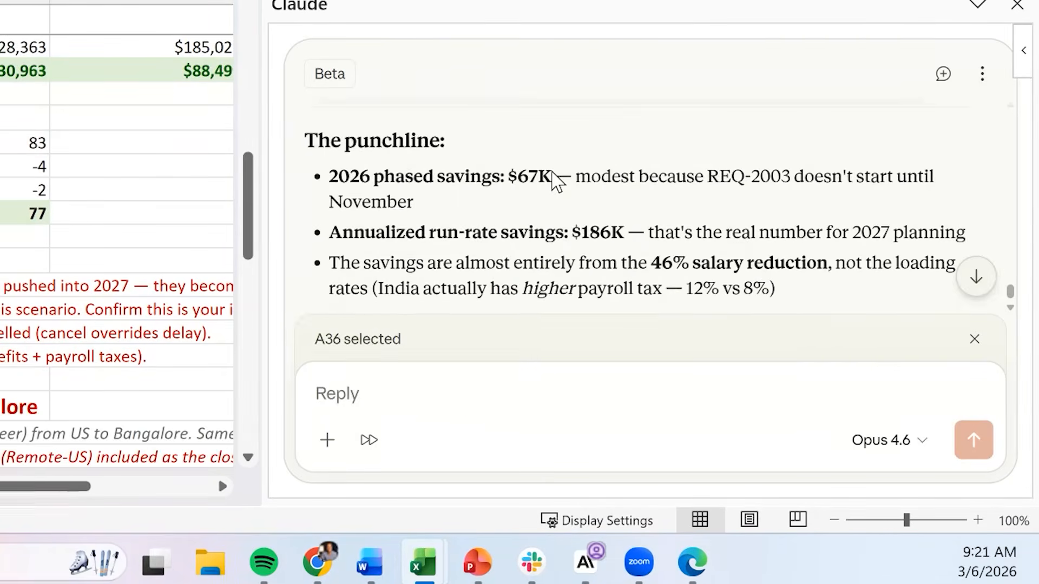
- Read Claude's Scenario 2 reply from the opening caveat through Cost Comparison and Quarterly Impact to the punchline and closing question
scroll(557, 181, up, 10)
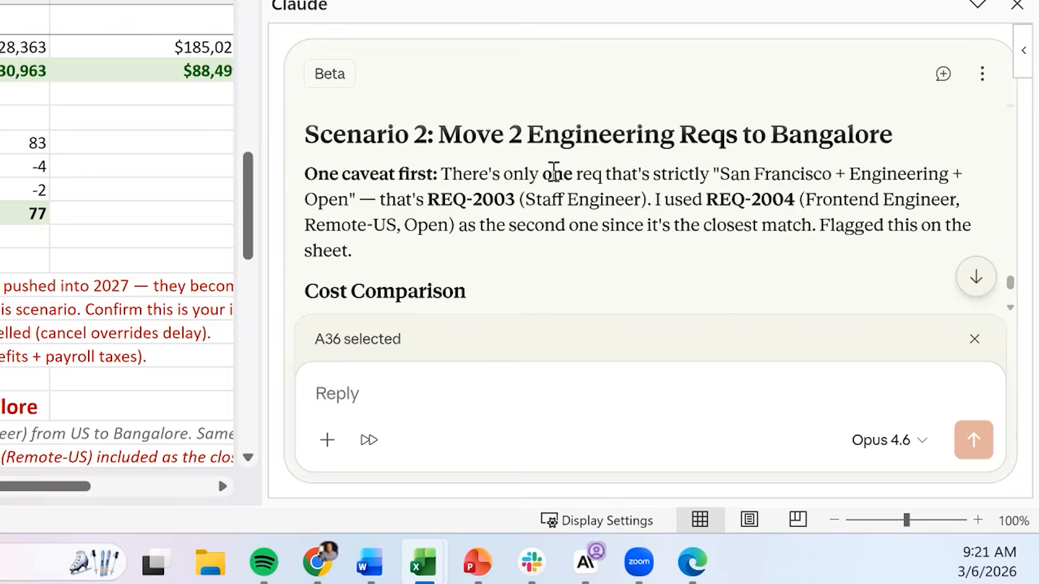
scroll(553, 173, down, 5)
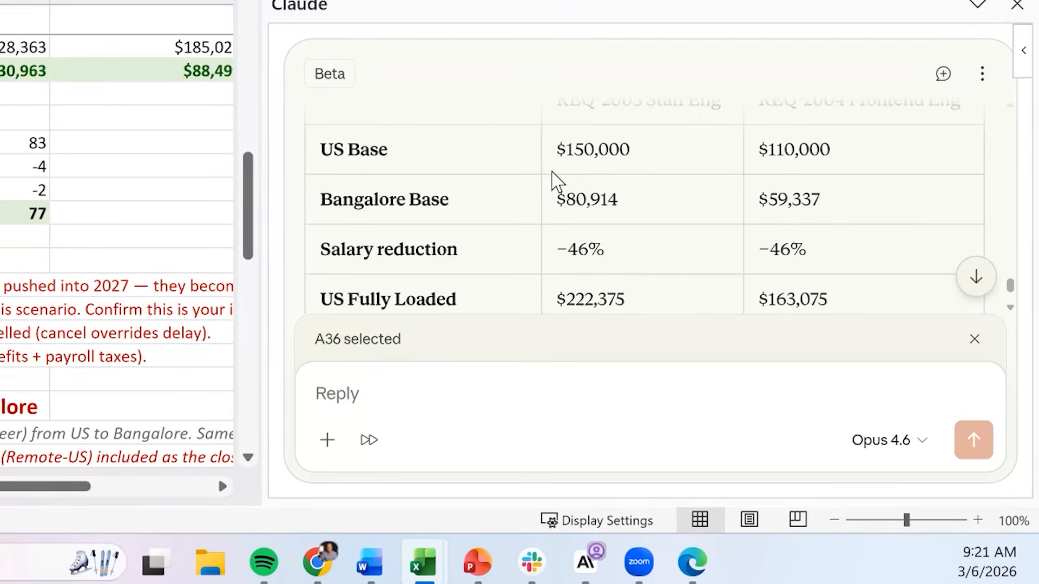
scroll(553, 181, down, 5)
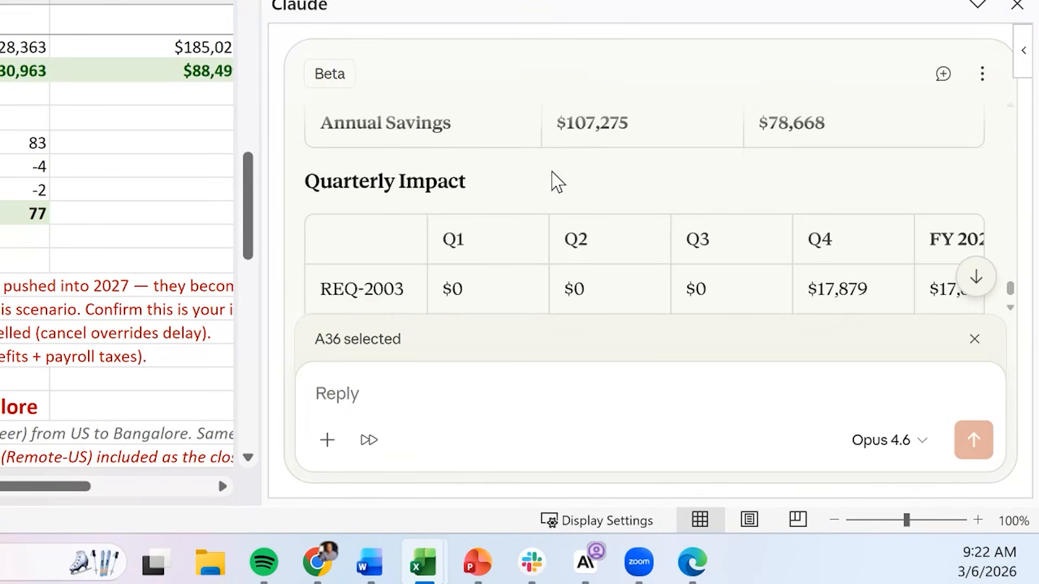
scroll(555, 182, down, 1)
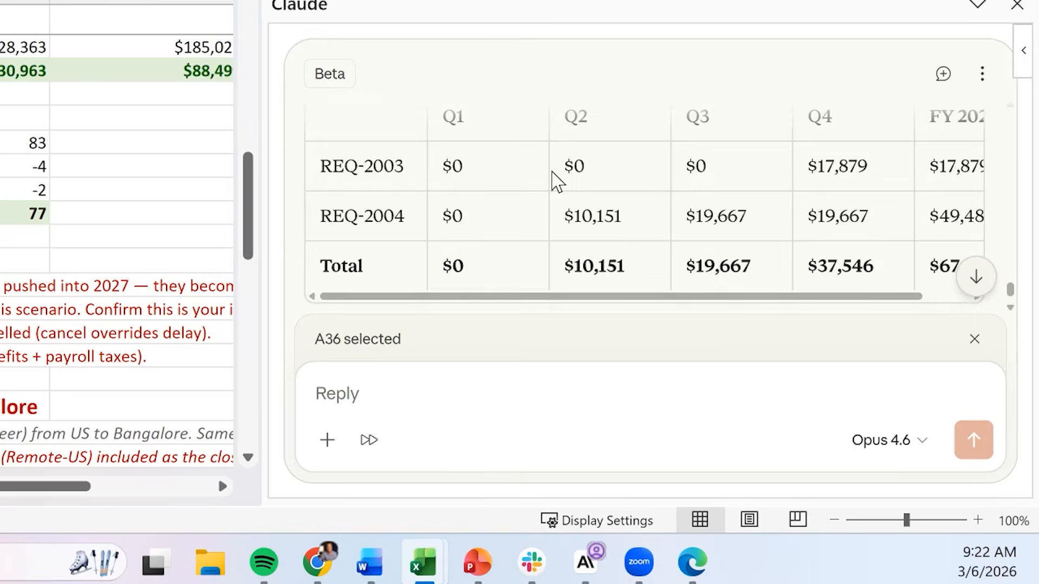
scroll(555, 181, down, 5)
scroll(556, 182, up, 5)
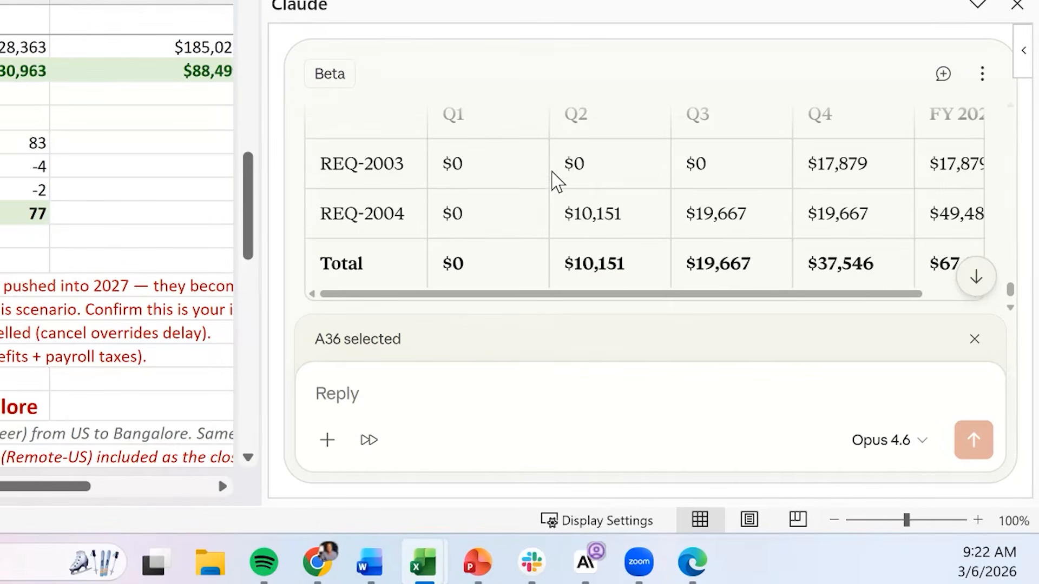
scroll(417, 220, down, 5)
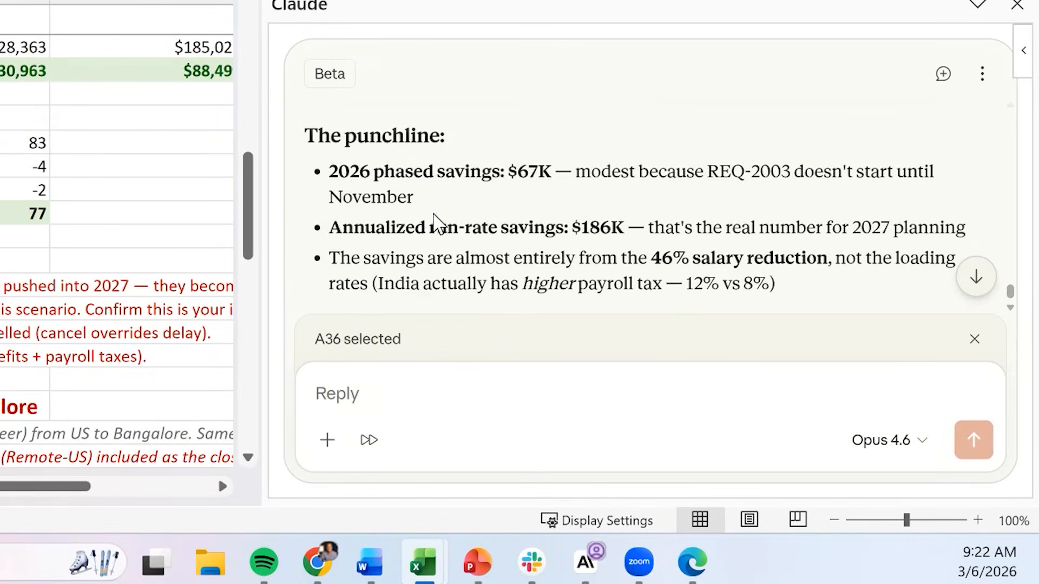
scroll(501, 222, down, 2)
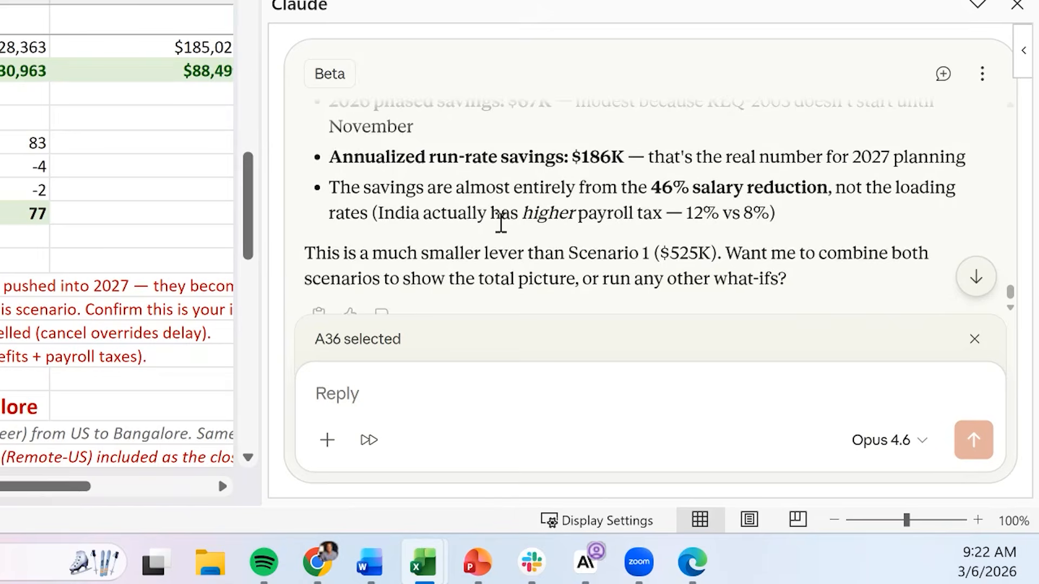
scroll(501, 223, down, 1)
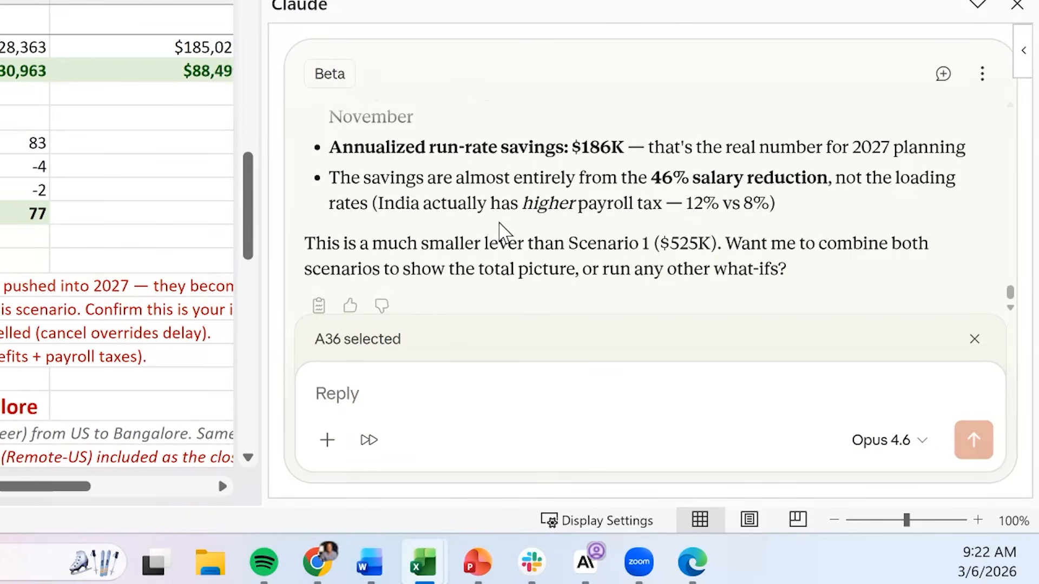
scroll(501, 230, down, 1)
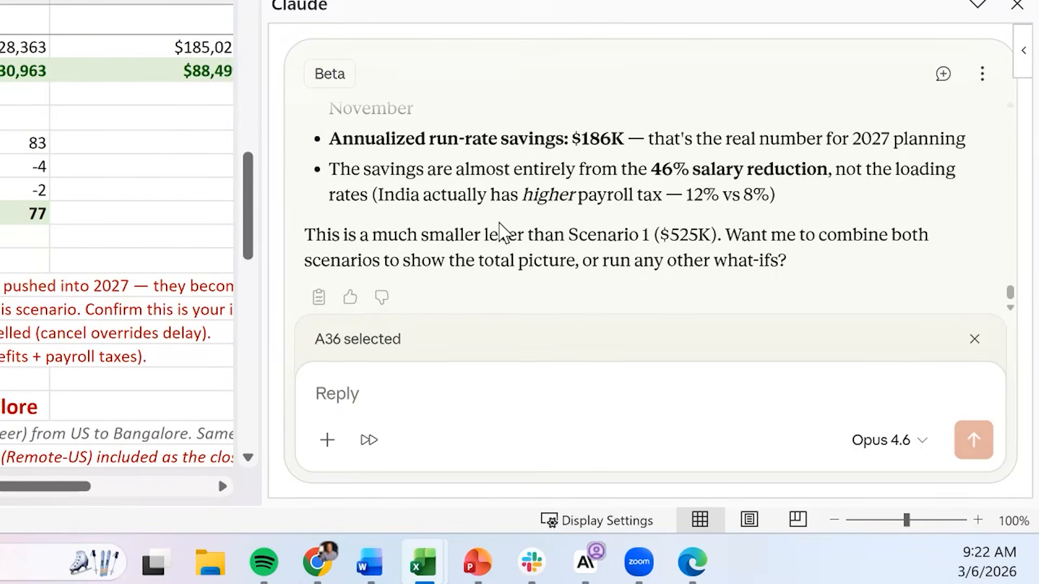
scroll(500, 223, down, 1)
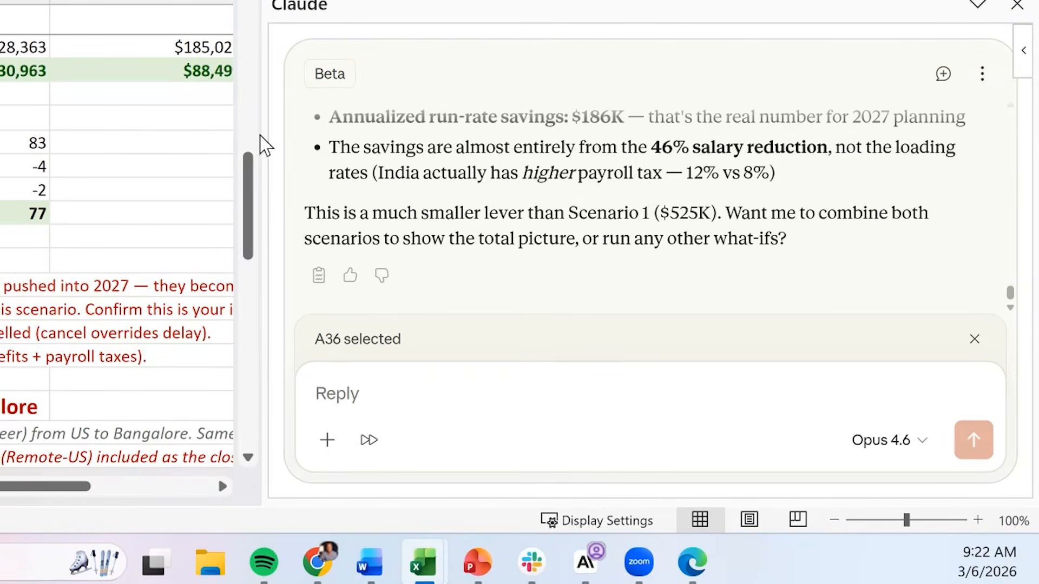
- Narrow the Claude pane and inspect REQ-2003's bonus, benefits and payroll tax in rows 48 to 50 of the FULLY LOADED COST COMPARISON
mouse_move(260, 132)
mouse_down()
mouse_move(290, 139)
mouse_move(276, 141)
mouse_up()
drag(719, 172, 754, 172)
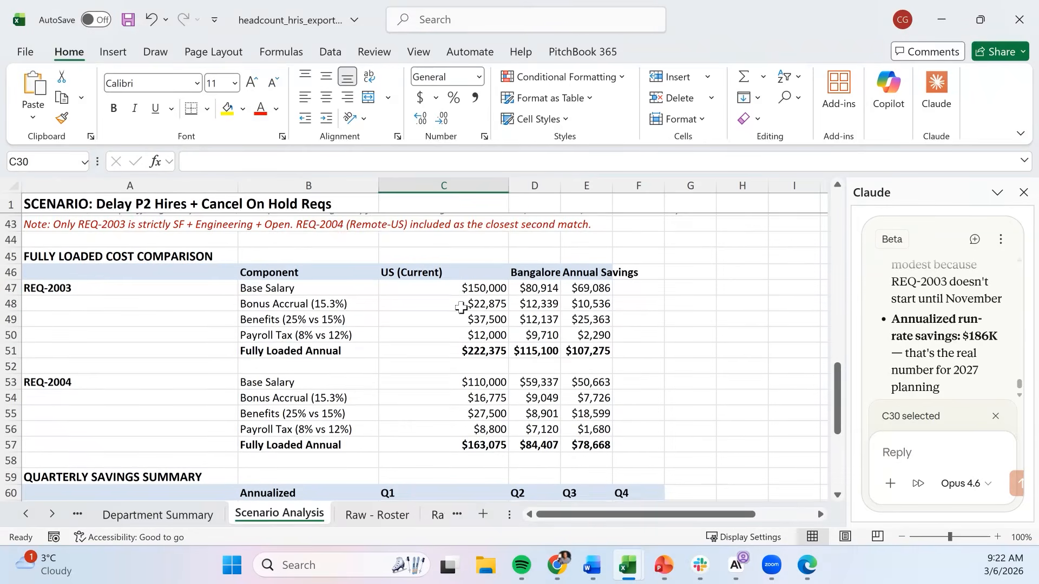
scroll(332, 301, down, 1)
click(311, 292)
key(shift+space)
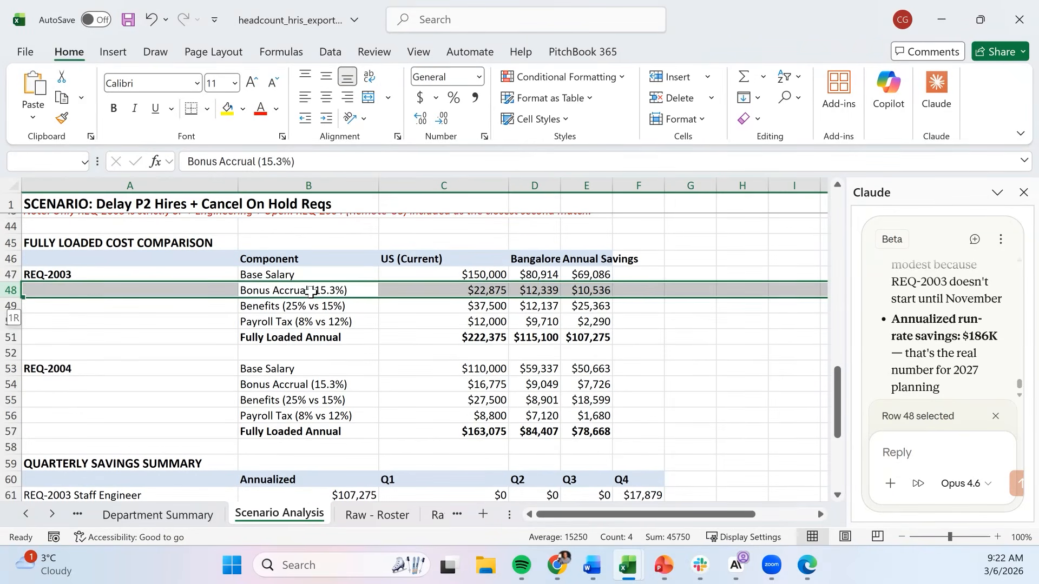
key(shift+Down)
key(shift+Down)
key(Down)
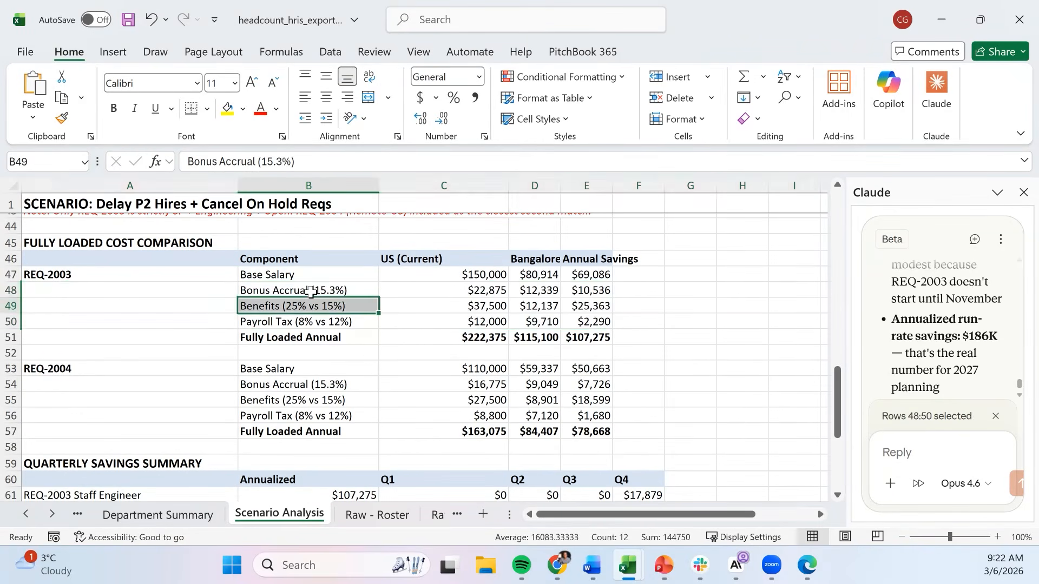
- Review the Bangalore scenario's QUARTERLY SAVINGS SUMMARY and KEY NOTES, selecting row 72 with the note on overlap hours
scroll(313, 372, down, 3)
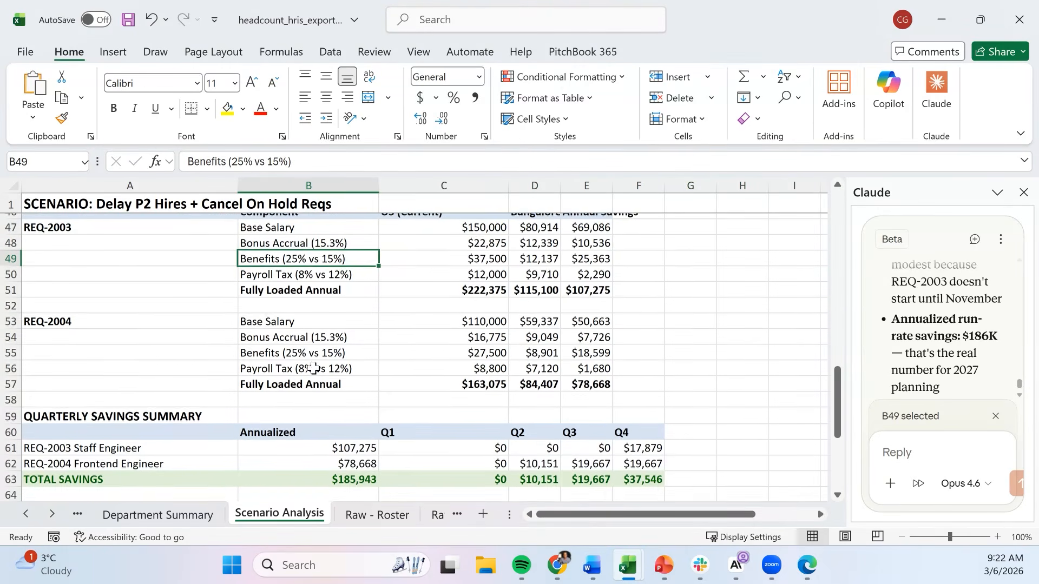
scroll(313, 372, down, 2)
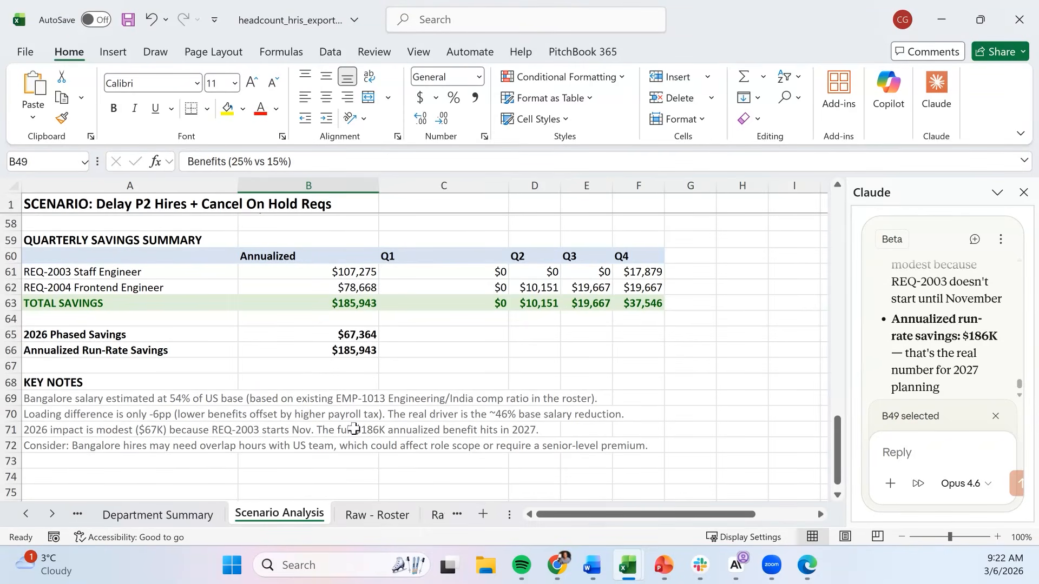
click(113, 414)
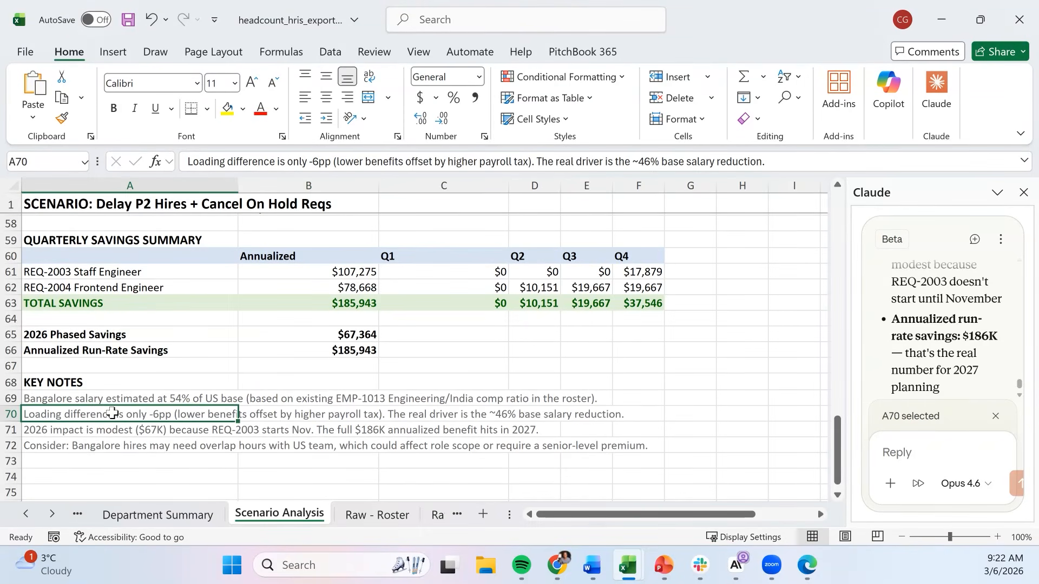
key(Down)
key(Down)
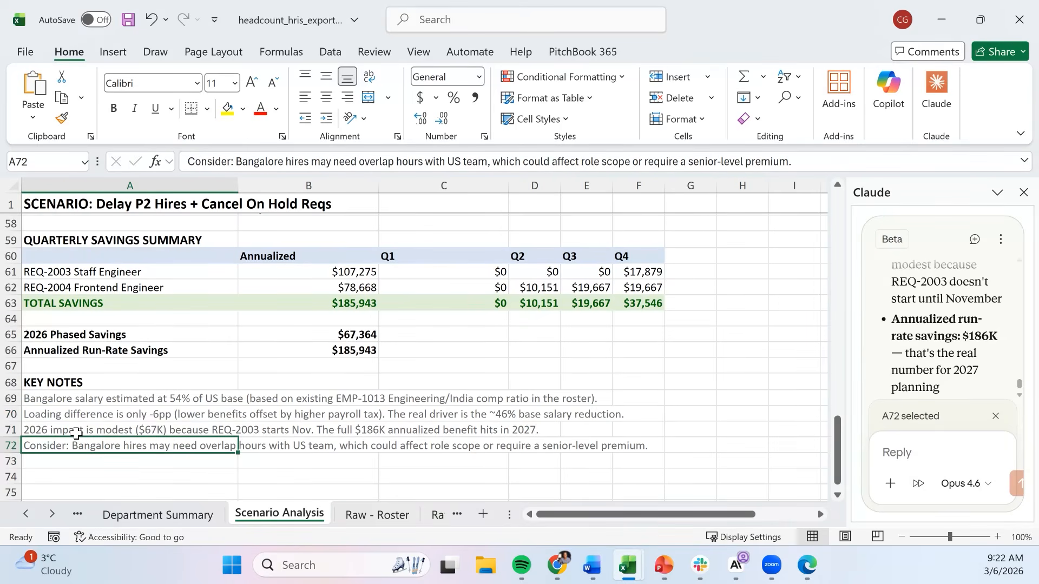
key(shift+space)
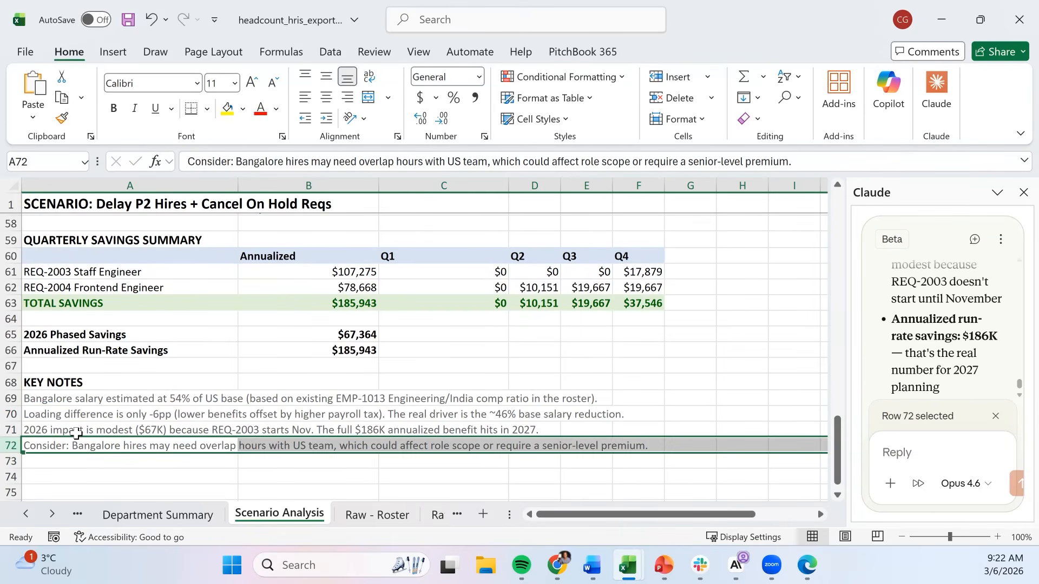